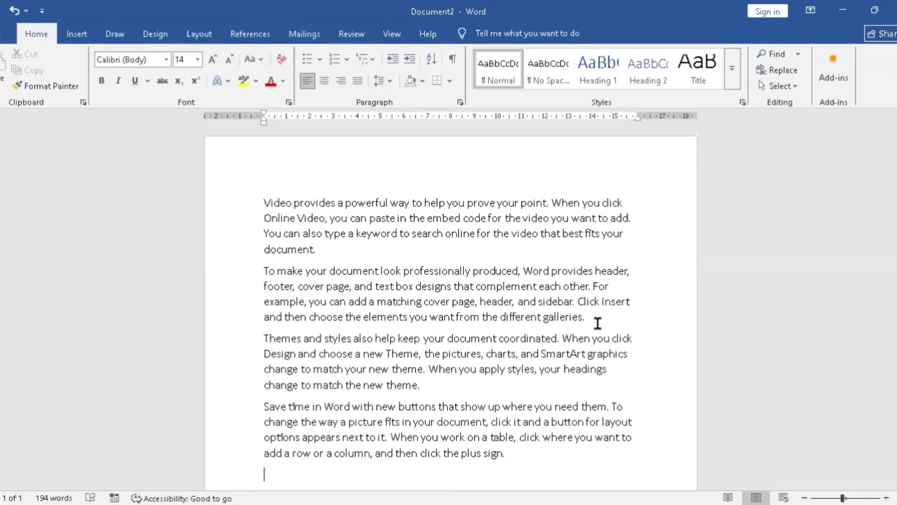
Add a new line reading "Insert Picture" after the second paragraph, followed by an empty line.
{"action": "left_click", "coordinate": [598, 323]}
{"action": "key", "text": "Return"}
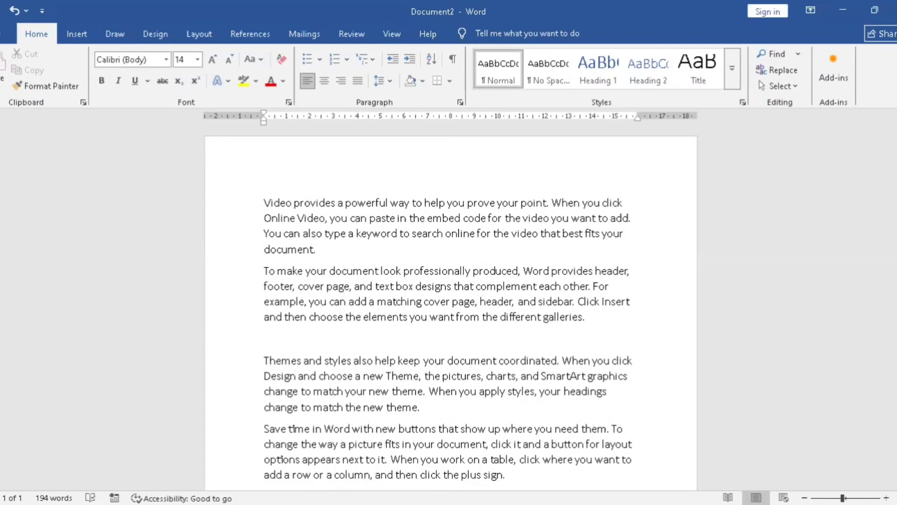
{"action": "type", "text": "Insert P"}
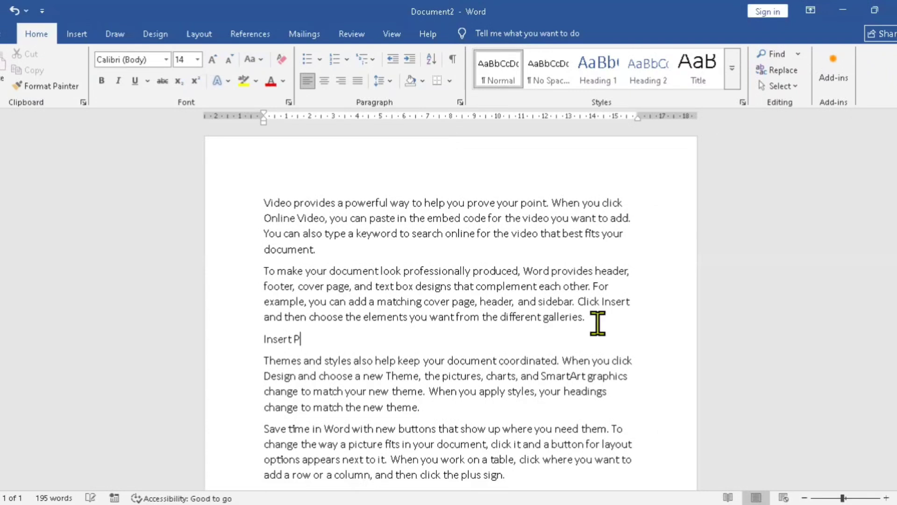
{"action": "type", "text": "icture"}
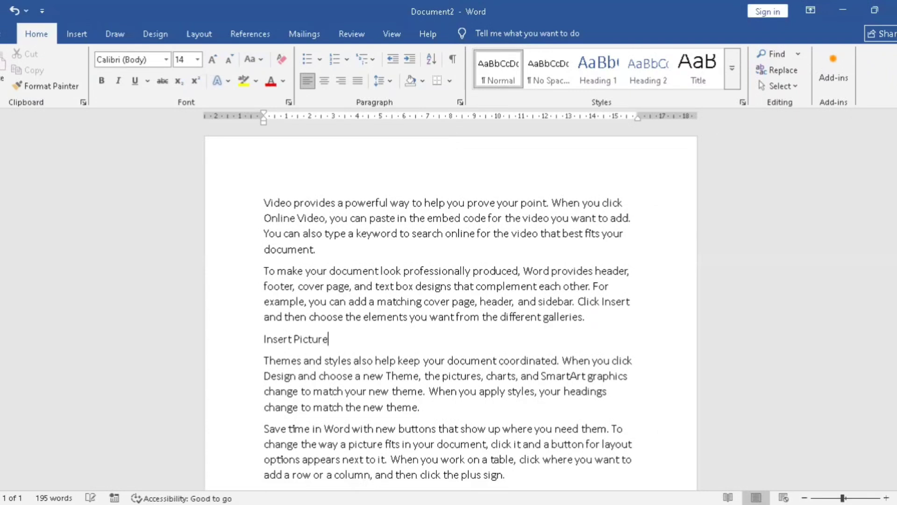
{"action": "key", "text": "Return"}
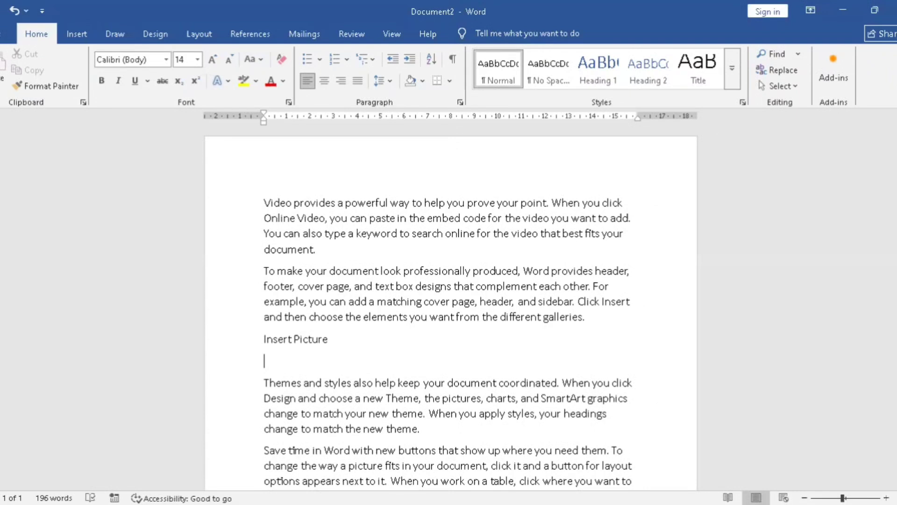
{"action": "left_click", "coordinate": [78, 34]}
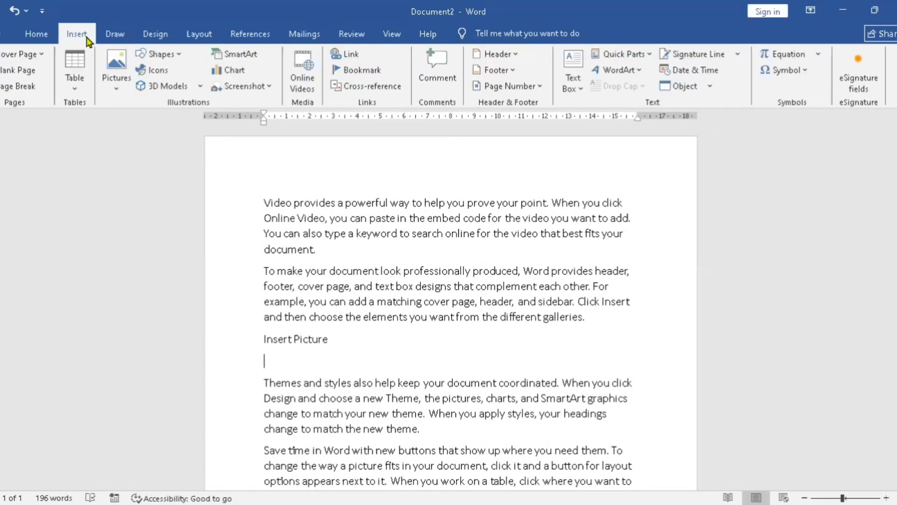
{"action": "left_click", "coordinate": [176, 58]}
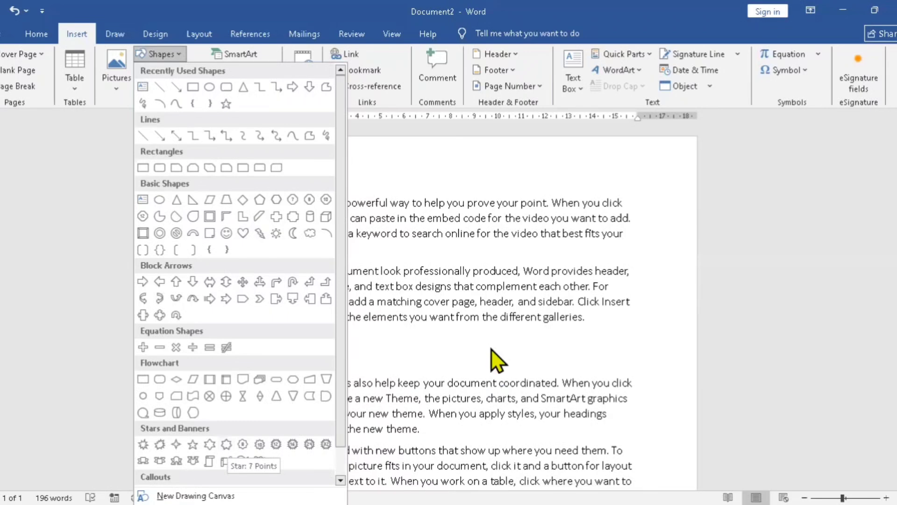
{"action": "left_click", "coordinate": [477, 353]}
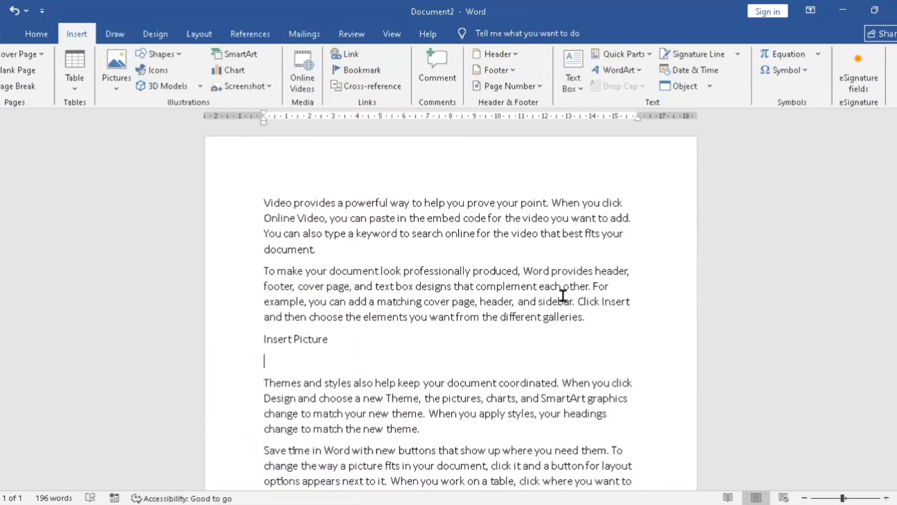
Add an empty line above "Insert Picture" and draw a straight horizontal line about 20.8 cm long across the page there.
{"action": "left_click", "coordinate": [596, 320]}
{"action": "key", "text": "Return"}
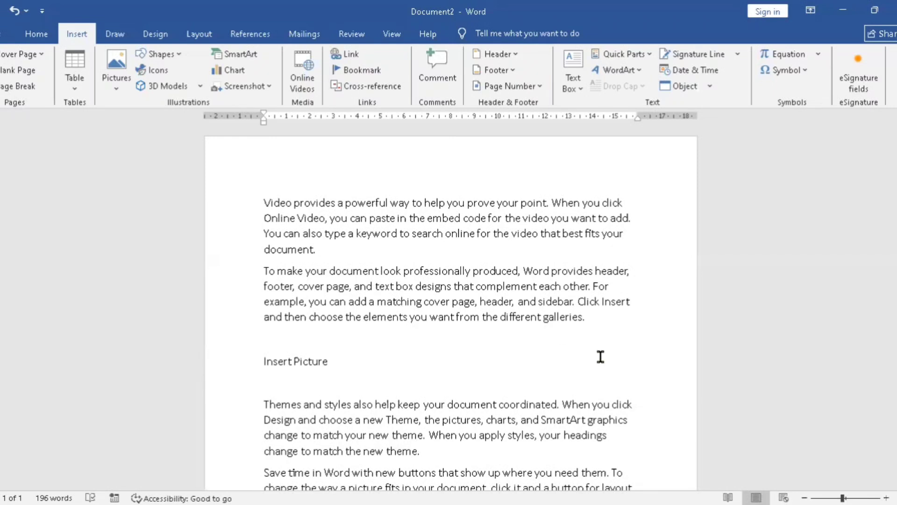
{"action": "left_click", "coordinate": [181, 55]}
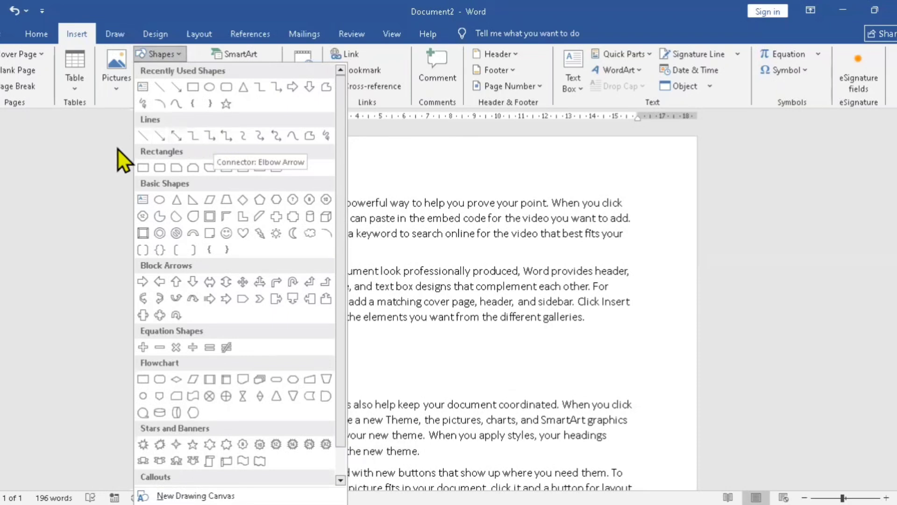
{"action": "left_click", "coordinate": [142, 136]}
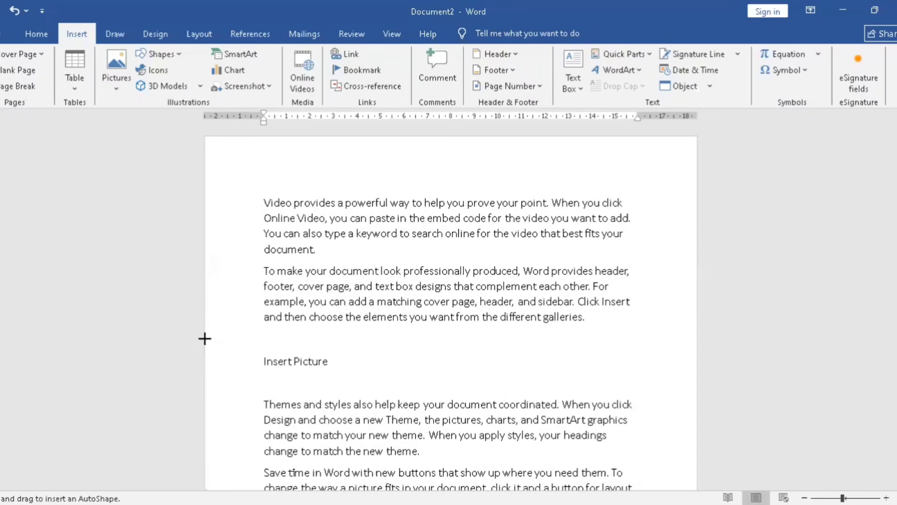
{"action": "mouse_move", "coordinate": [205, 338]}
{"action": "left_mouse_down"}
{"action": "mouse_move", "coordinate": [349, 344]}
{"action": "mouse_move", "coordinate": [516, 326]}
{"action": "mouse_move", "coordinate": [599, 337]}
{"action": "left_mouse_up"}
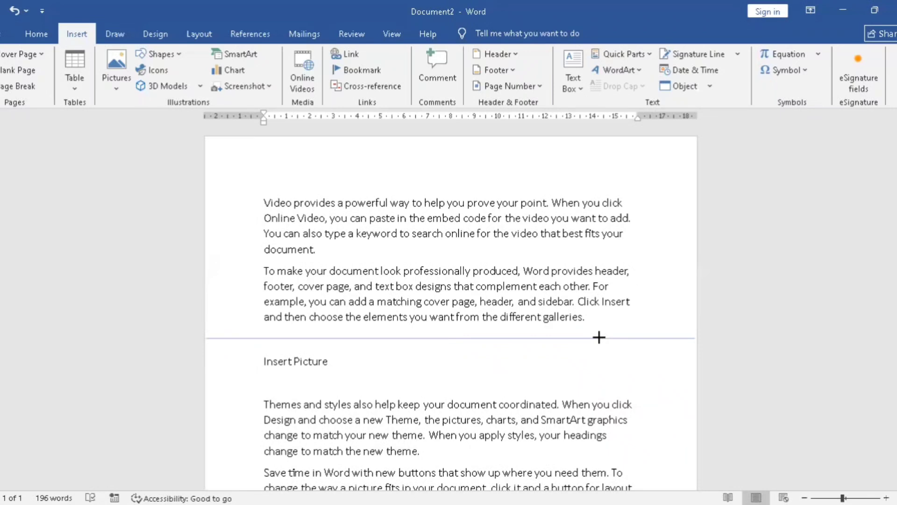
{"action": "left_click_drag", "start_coordinate": [599, 337], "coordinate": [599, 337]}
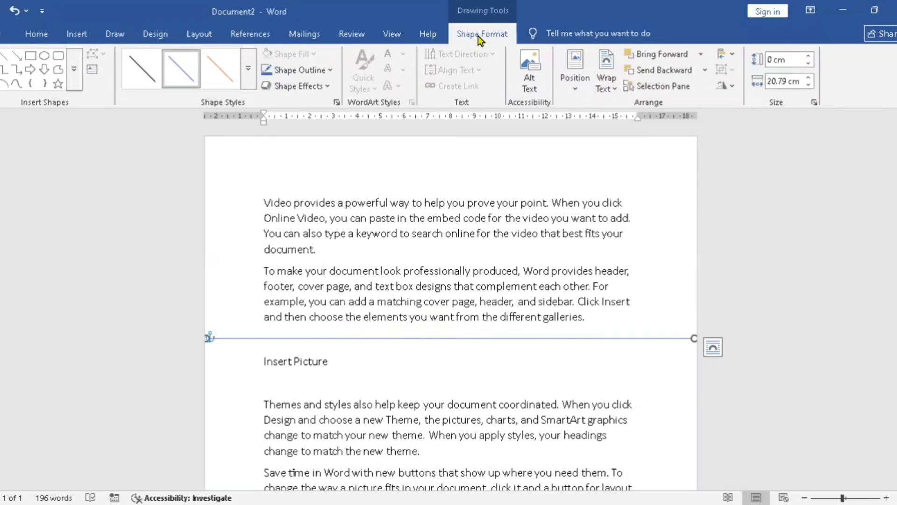
Change the outline colour of the horizontal line to the black theme colour.
{"action": "left_click", "coordinate": [315, 307]}
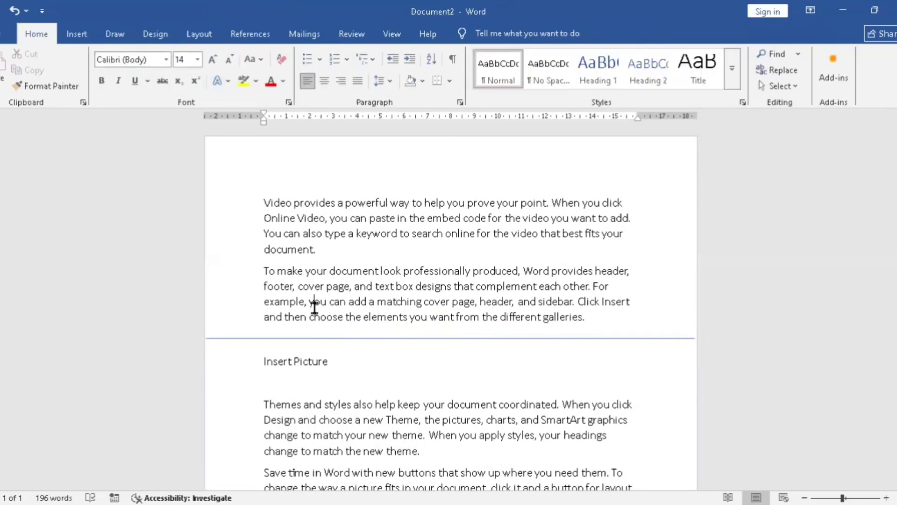
{"action": "left_click", "coordinate": [316, 342]}
{"action": "left_click", "coordinate": [273, 337]}
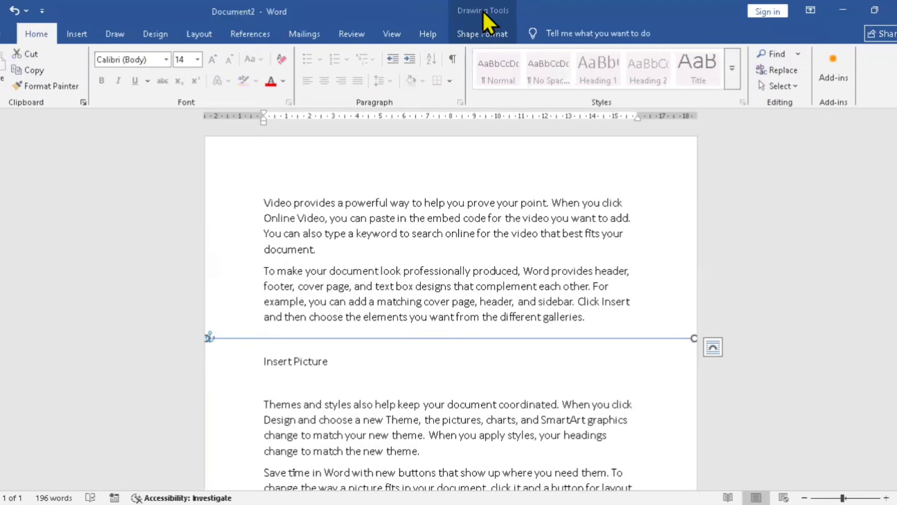
{"action": "left_click", "coordinate": [470, 31]}
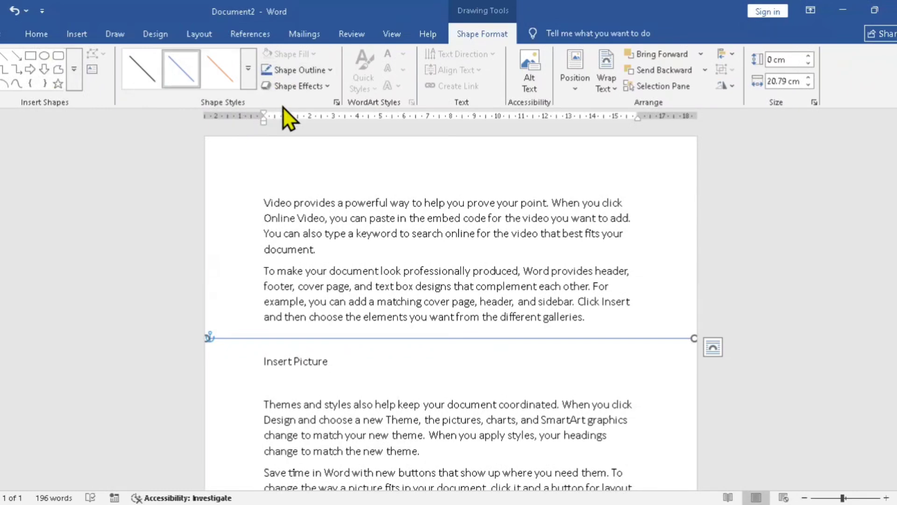
{"action": "left_click", "coordinate": [332, 72]}
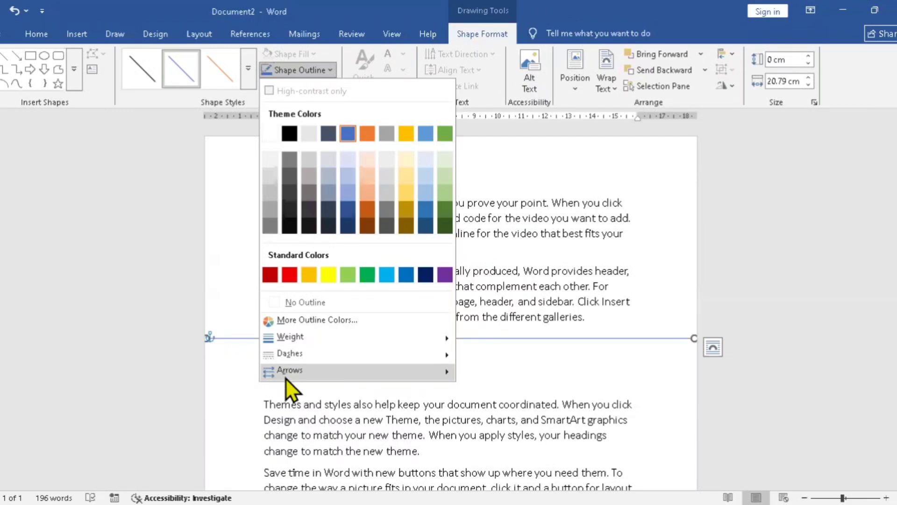
{"action": "mouse_move", "coordinate": [292, 376]}
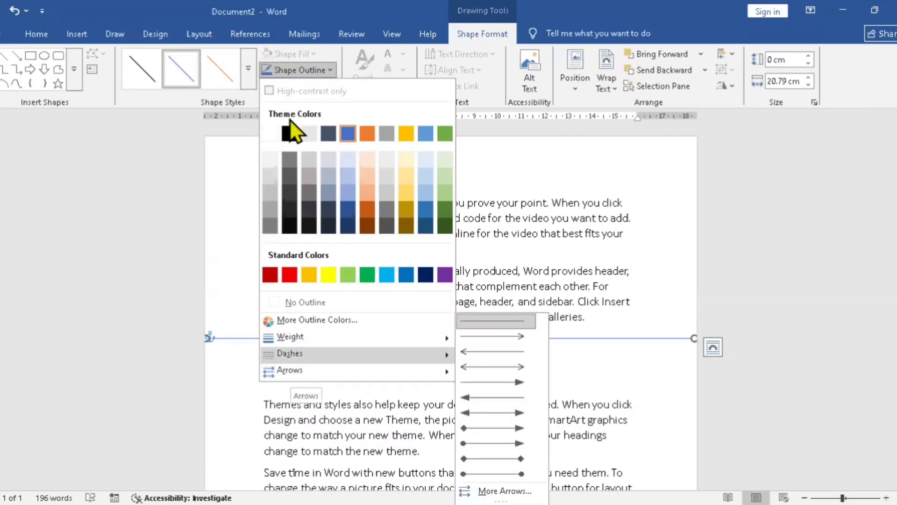
{"action": "left_click", "coordinate": [290, 134]}
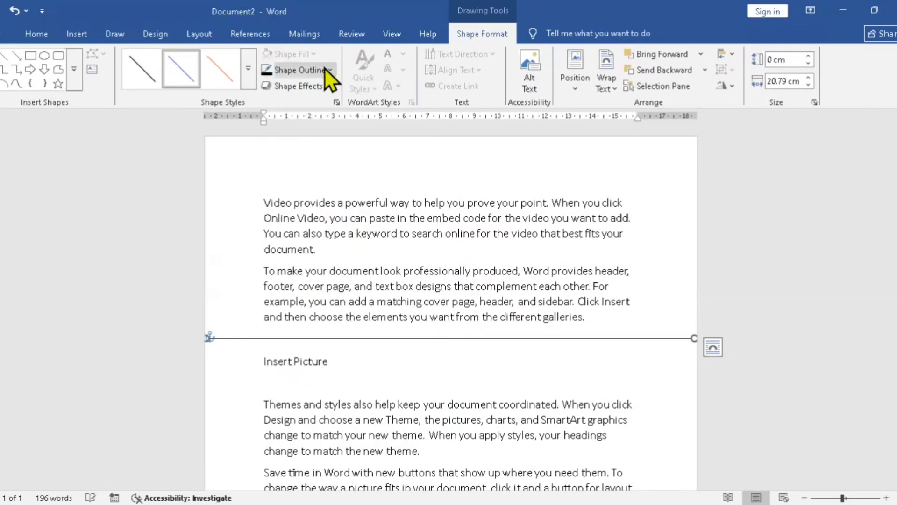
Set the weight of the horizontal line to 2¼ pt.
{"action": "left_click", "coordinate": [330, 70]}
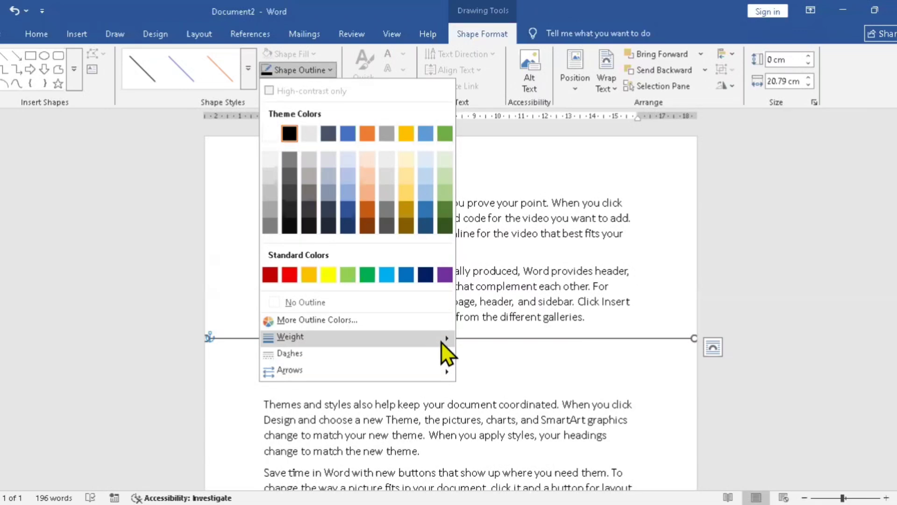
{"action": "mouse_move", "coordinate": [441, 343]}
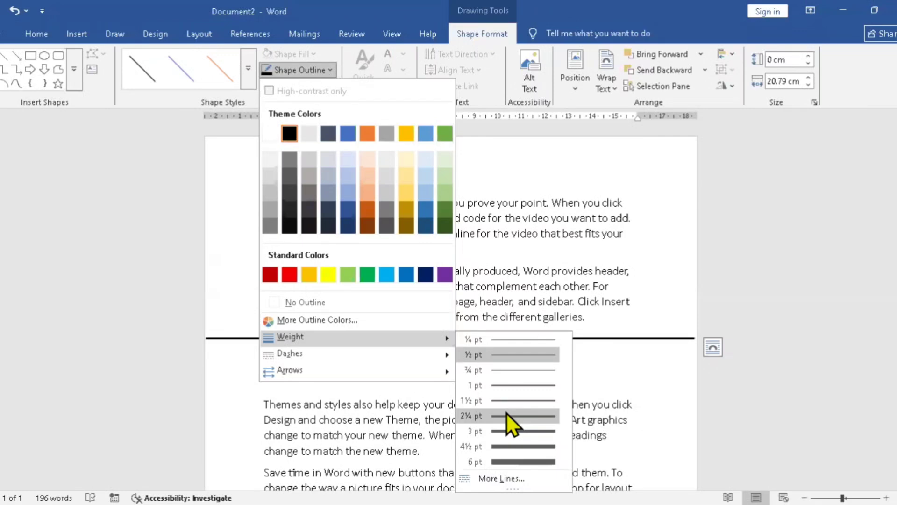
{"action": "left_click", "coordinate": [507, 414]}
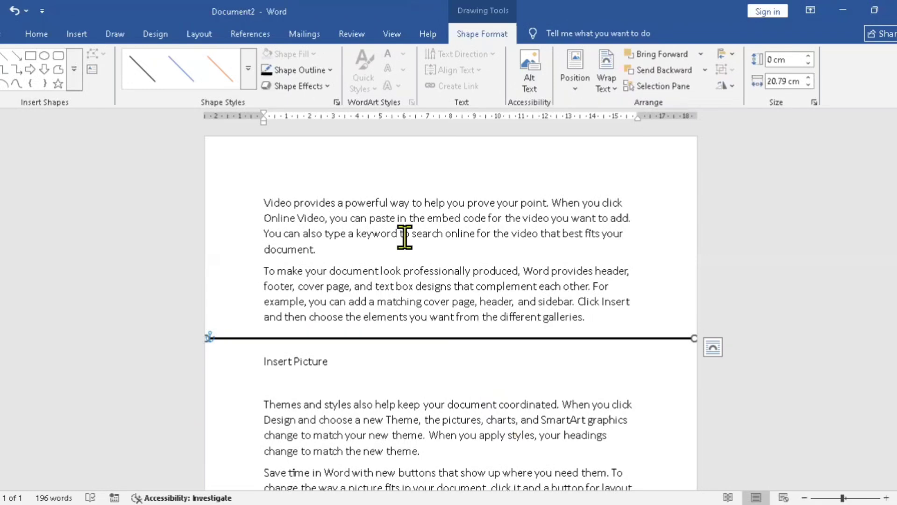
Apply the arrow style with solid arrowheads at both ends to the horizontal line.
{"action": "left_click", "coordinate": [331, 73]}
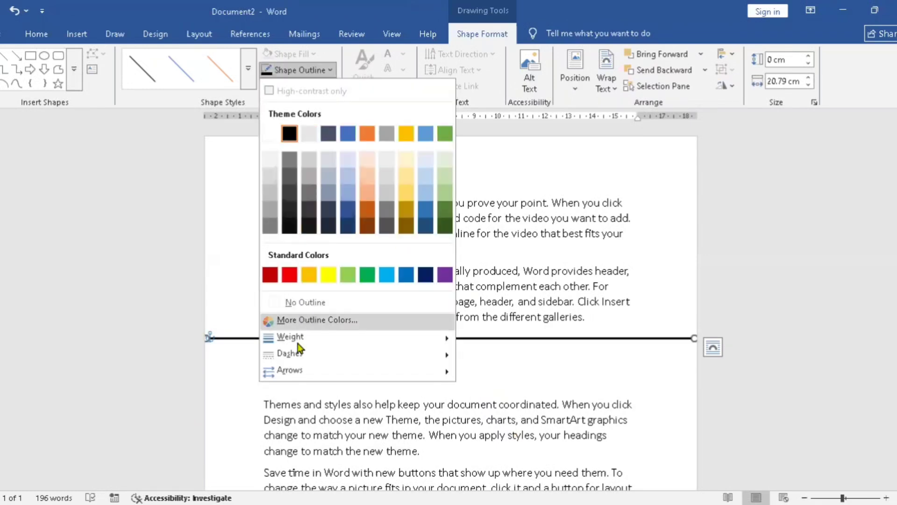
{"action": "mouse_move", "coordinate": [303, 354]}
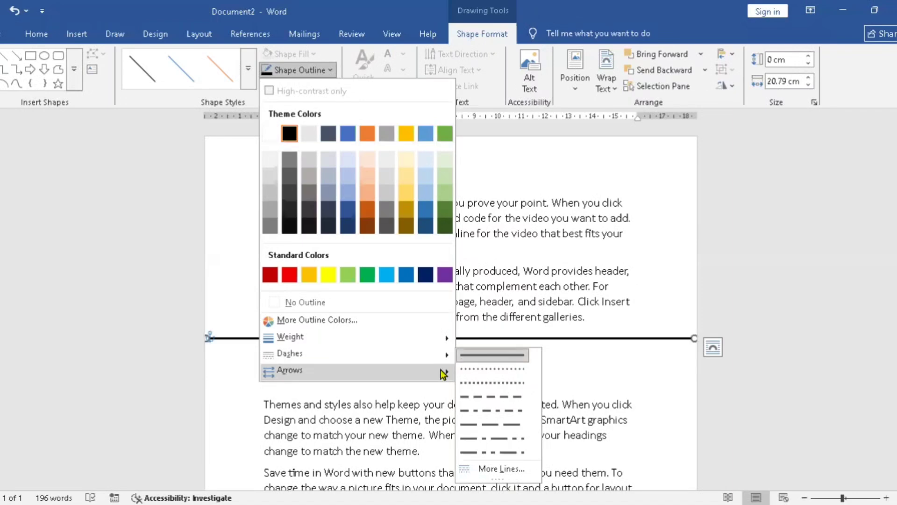
{"action": "mouse_move", "coordinate": [442, 369]}
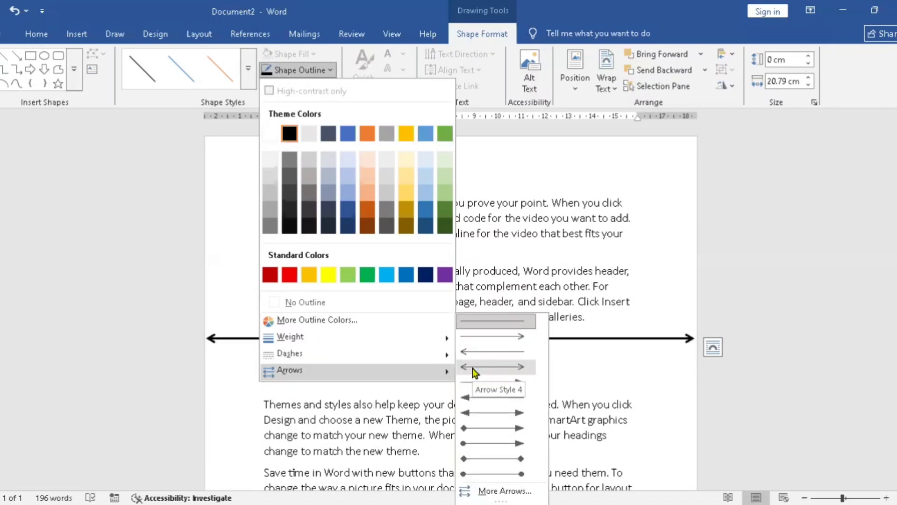
{"action": "left_click", "coordinate": [481, 411]}
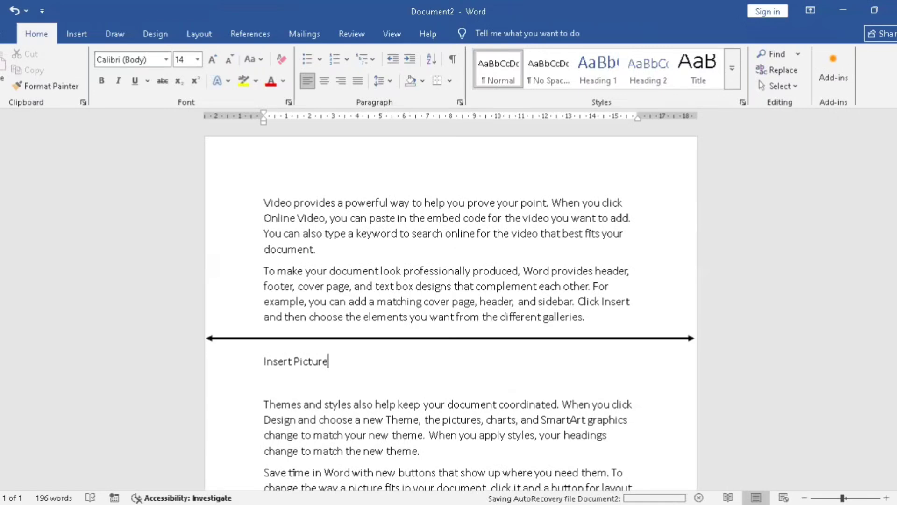
Change the "Insert Picture" text to "Insert shapes" and add an empty line below it.
{"action": "key", "text": "BackSpace"}
{"action": "key", "text": "BackSpace"}
{"action": "key", "text": "BackSpace"}
{"action": "key", "text": "BackSpace"}
{"action": "key", "text": "BackSpace"}
{"action": "key", "text": "BackSpace"}
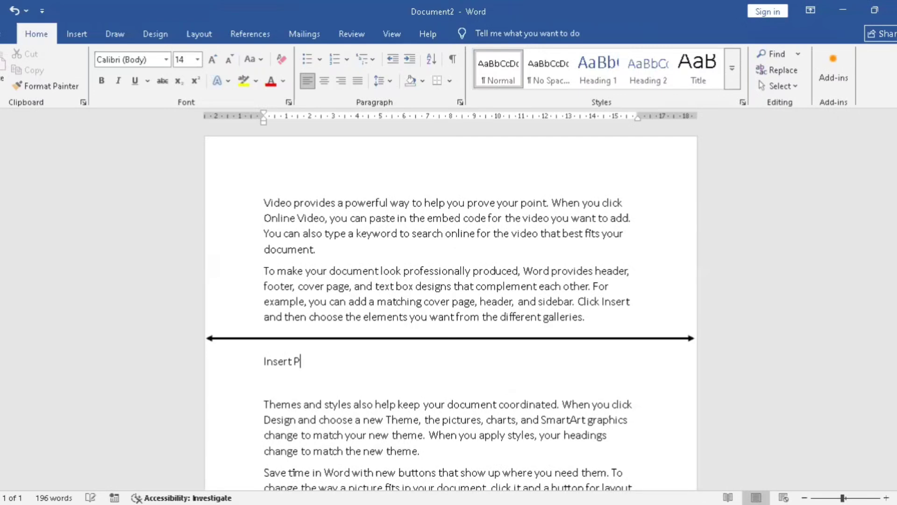
{"action": "key", "text": "BackSpace"}
{"action": "type", "text": "shapes"}
{"action": "key", "text": "Return"}
{"action": "left_click_drag", "start_coordinate": [223, 215], "coordinate": [27, 8]}
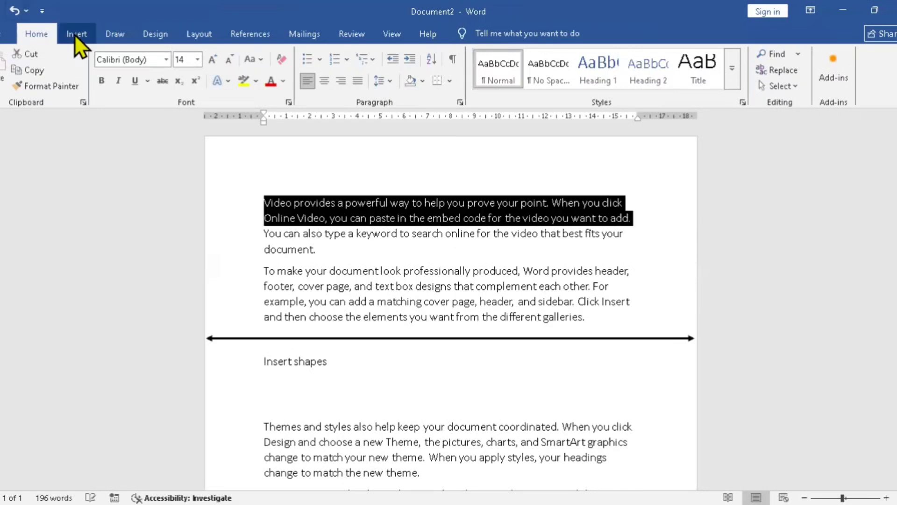
{"action": "left_click", "coordinate": [76, 35]}
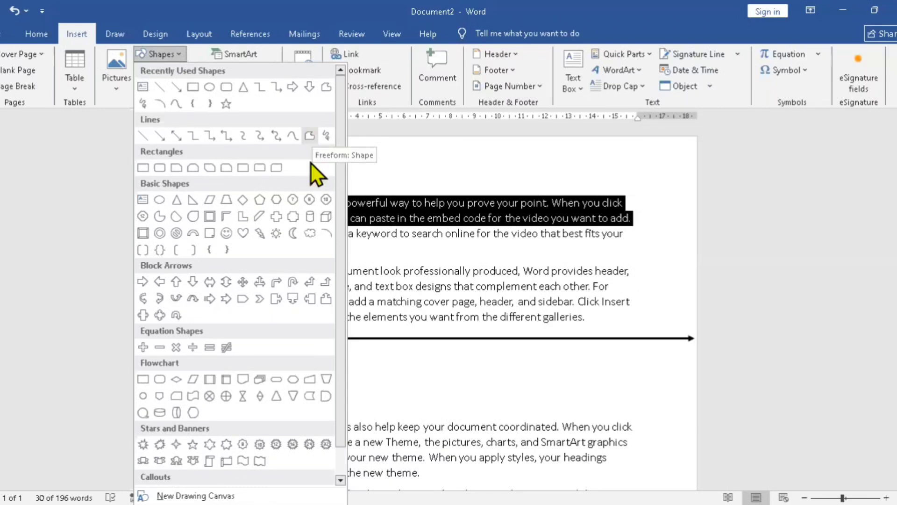
{"action": "left_click", "coordinate": [310, 138]}
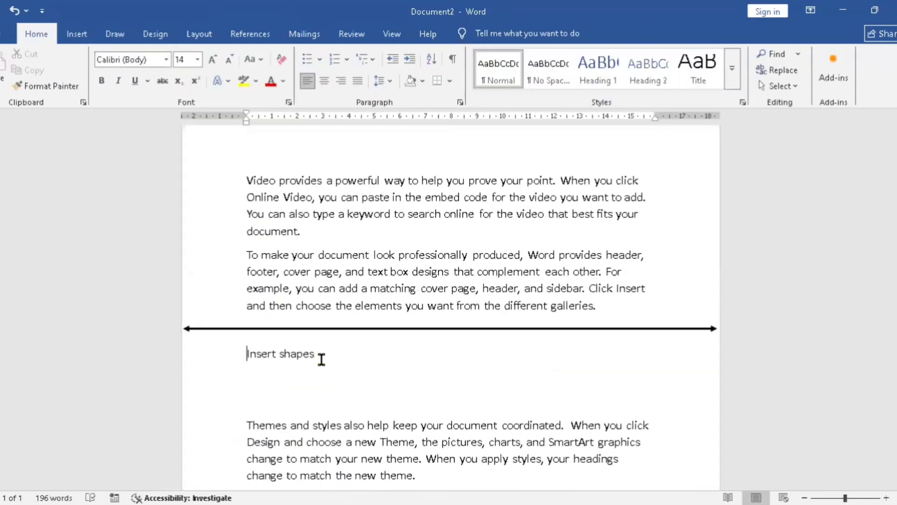
Add another empty line below "Insert shapes" and draw a rectangle about 2.2 cm high and 4.2 cm wide there.
{"action": "key", "text": "End"}
{"action": "key", "text": "Return"}
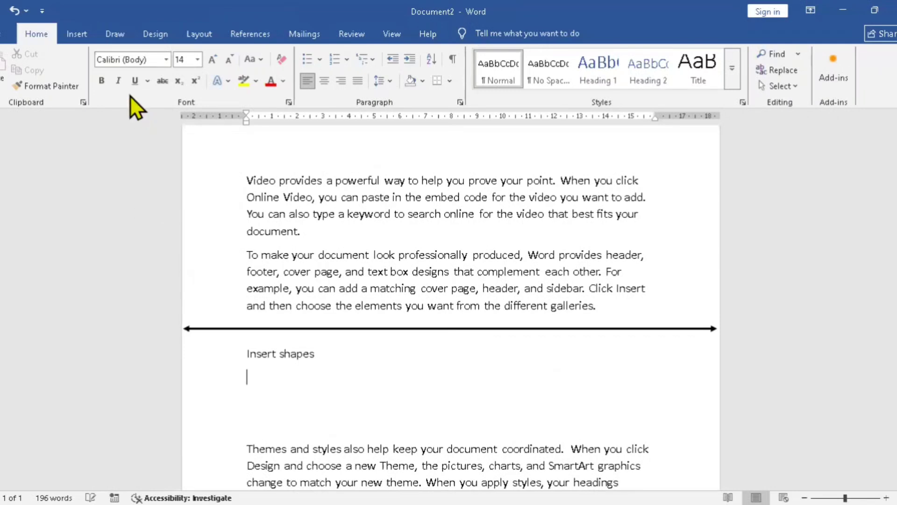
{"action": "left_click", "coordinate": [71, 29]}
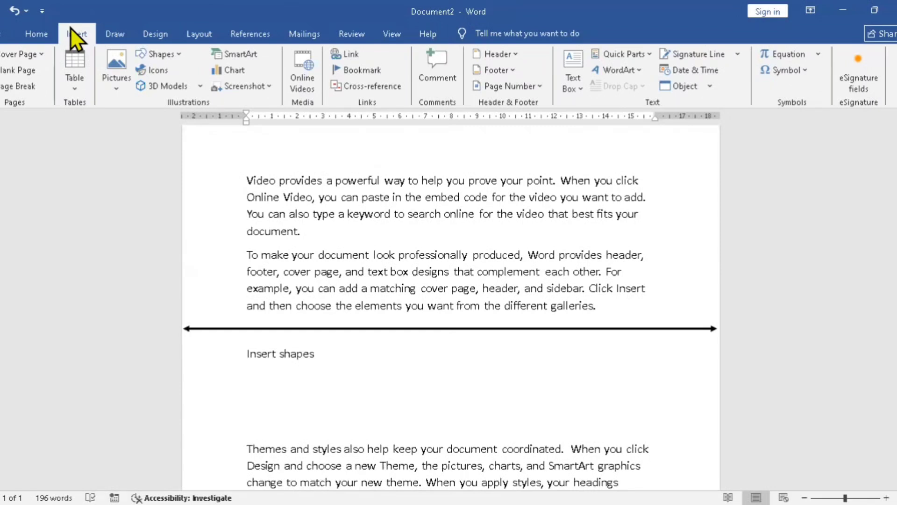
{"action": "left_click", "coordinate": [176, 52]}
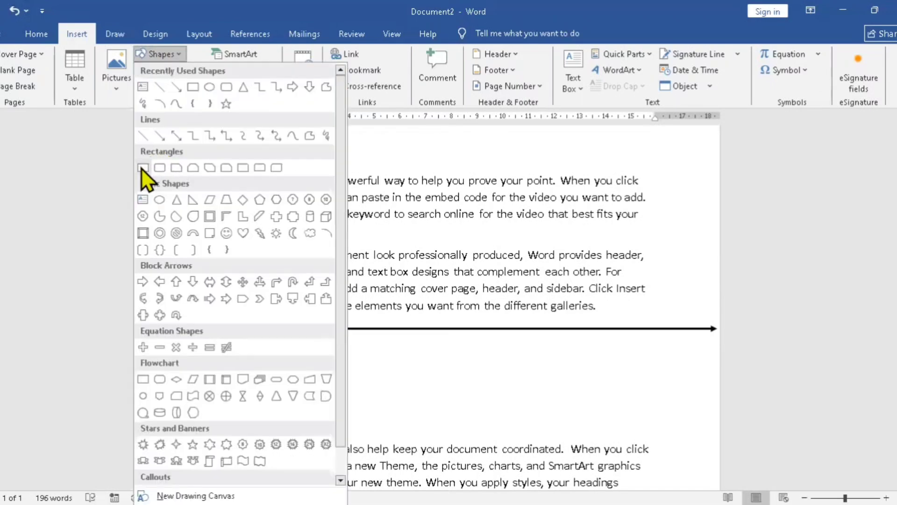
{"action": "left_click", "coordinate": [143, 168]}
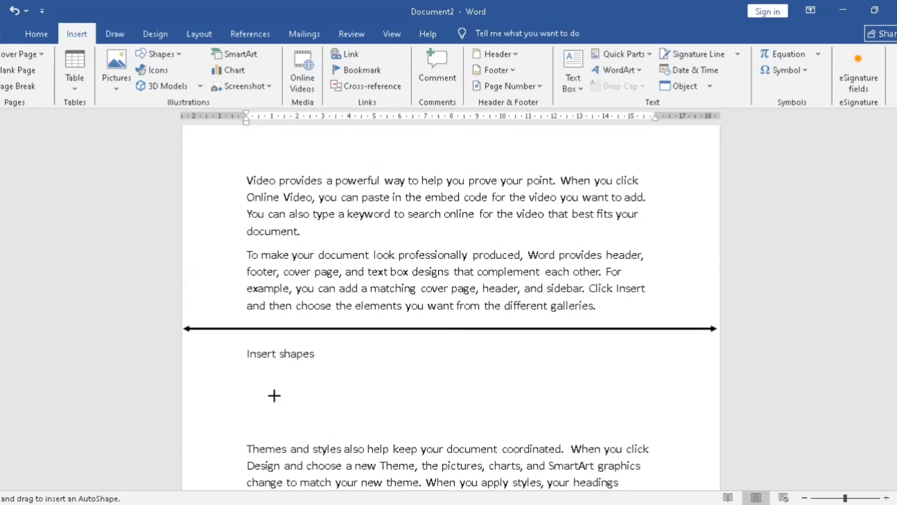
{"action": "left_click_drag", "start_coordinate": [253, 374], "coordinate": [364, 432]}
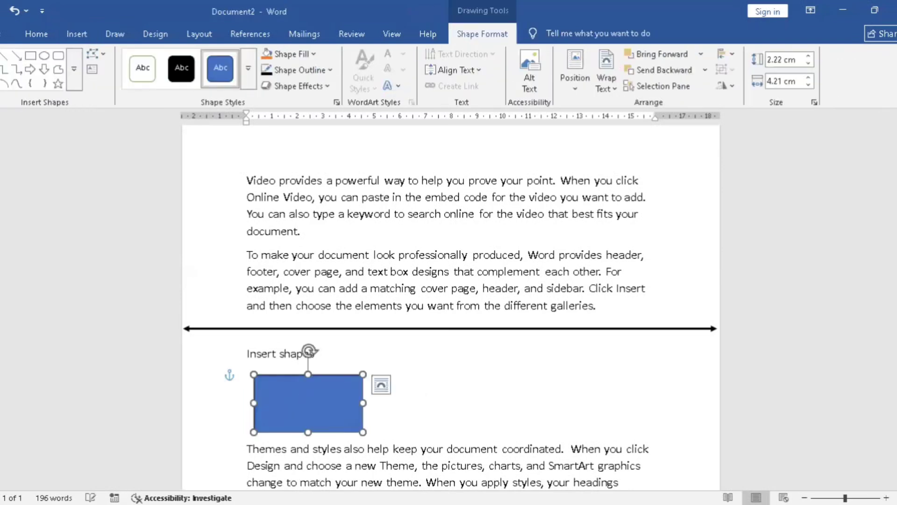
{"action": "left_click", "coordinate": [432, 403]}
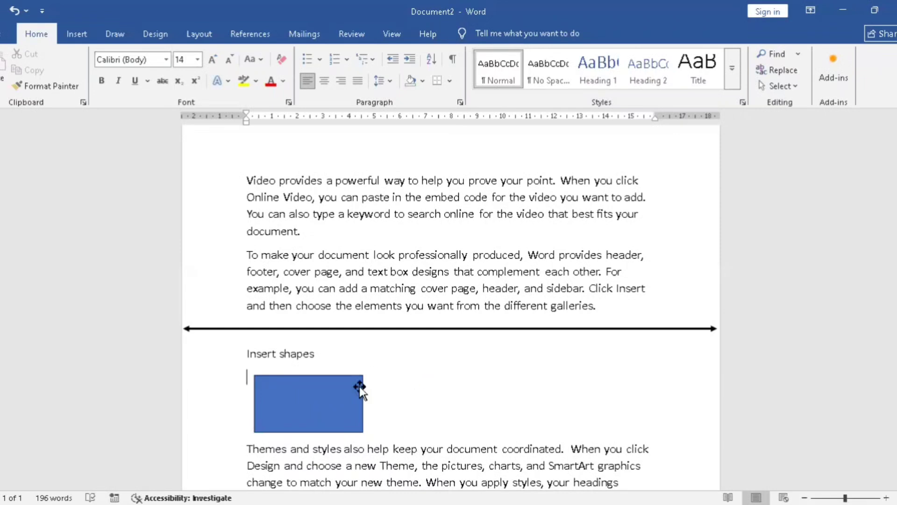
Draw a square about 2.2 cm on each side between the rectangle and the page's right edge, below "Insert shapes".
{"action": "left_click", "coordinate": [68, 37]}
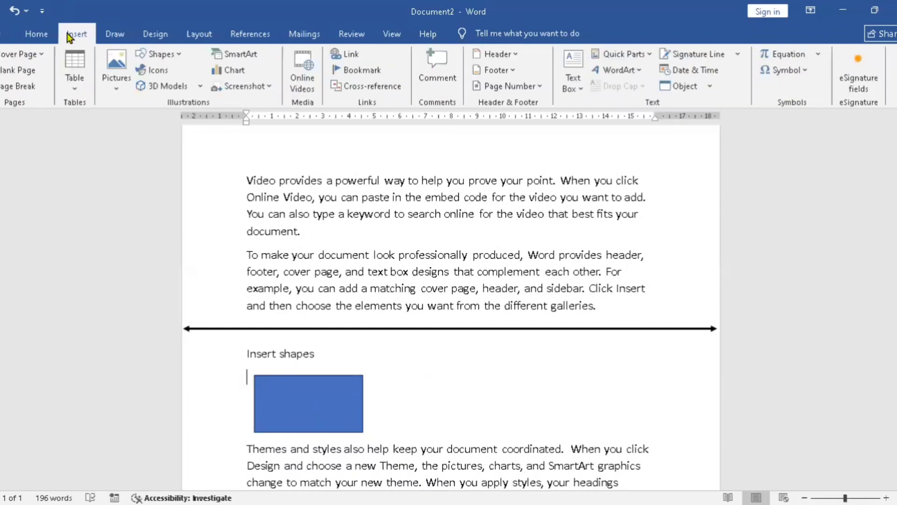
{"action": "left_click", "coordinate": [154, 57]}
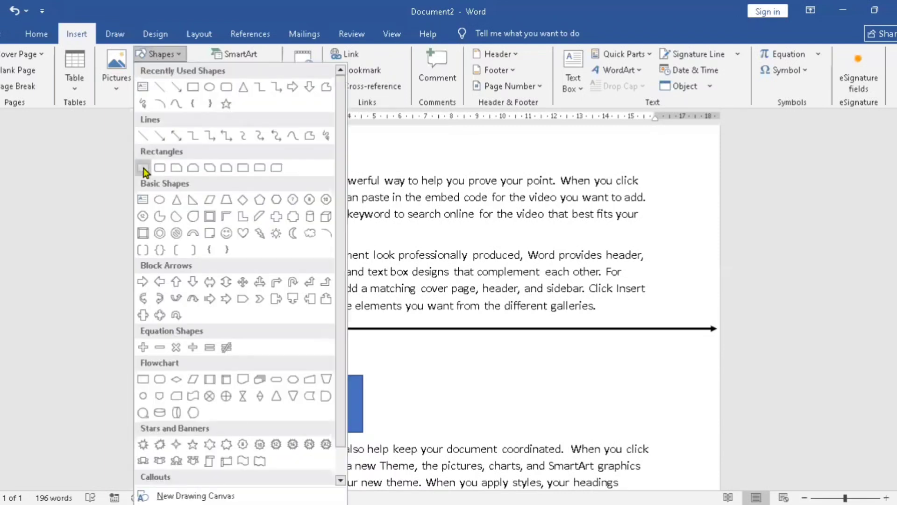
{"action": "left_click", "coordinate": [143, 168]}
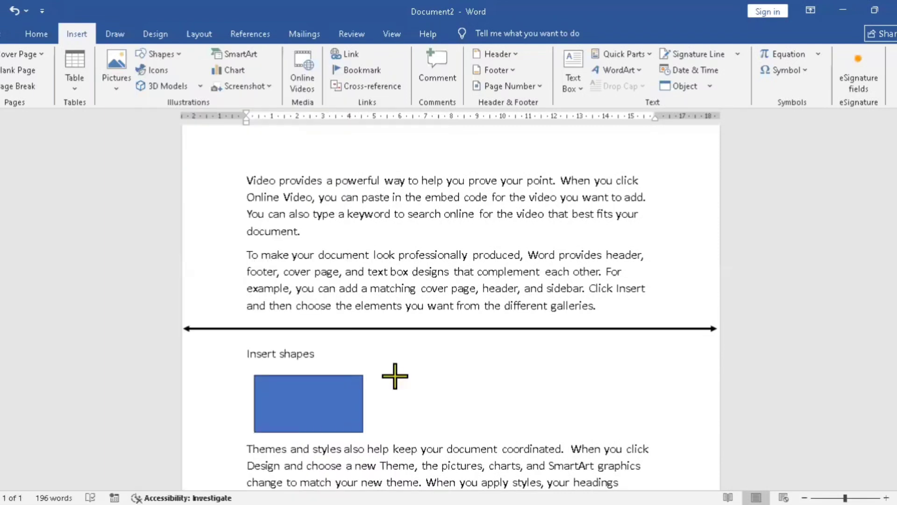
{"action": "left_click_drag", "start_coordinate": [395, 376], "coordinate": [453, 435]}
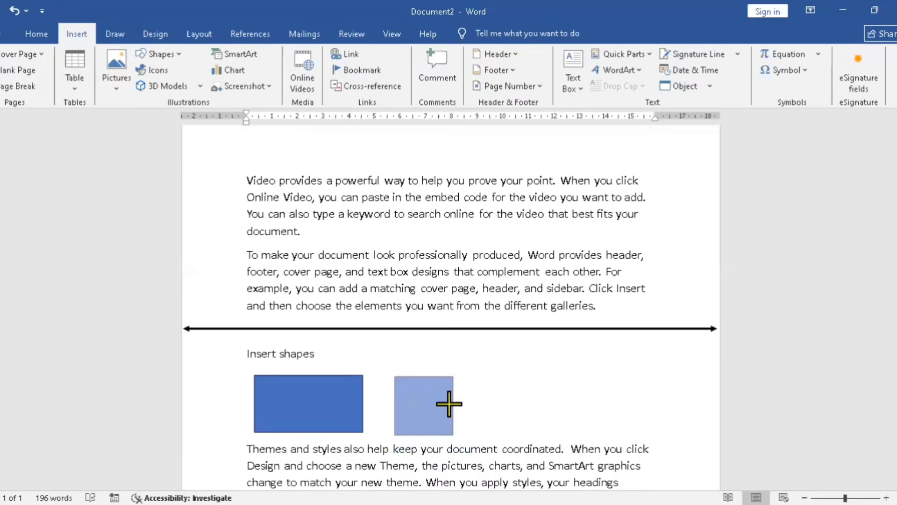
{"action": "left_click_drag", "start_coordinate": [449, 404], "coordinate": [449, 408]}
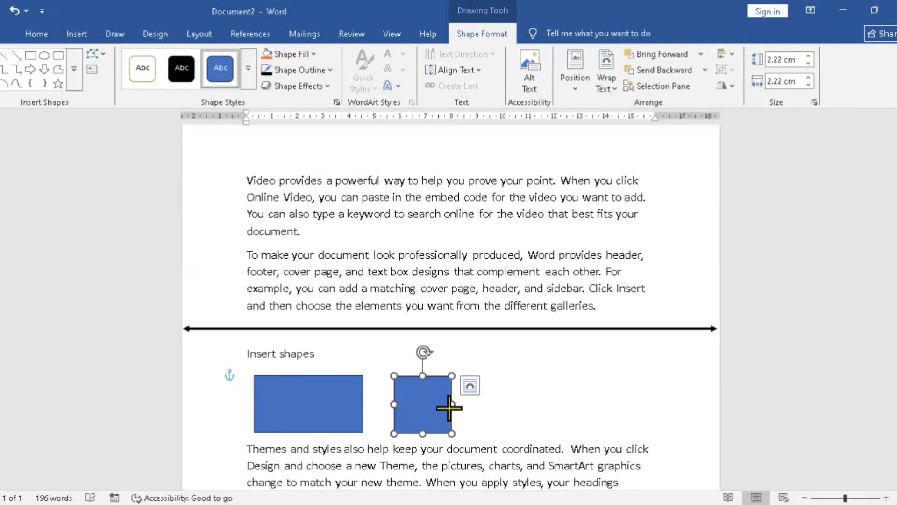
{"action": "left_click", "coordinate": [478, 374]}
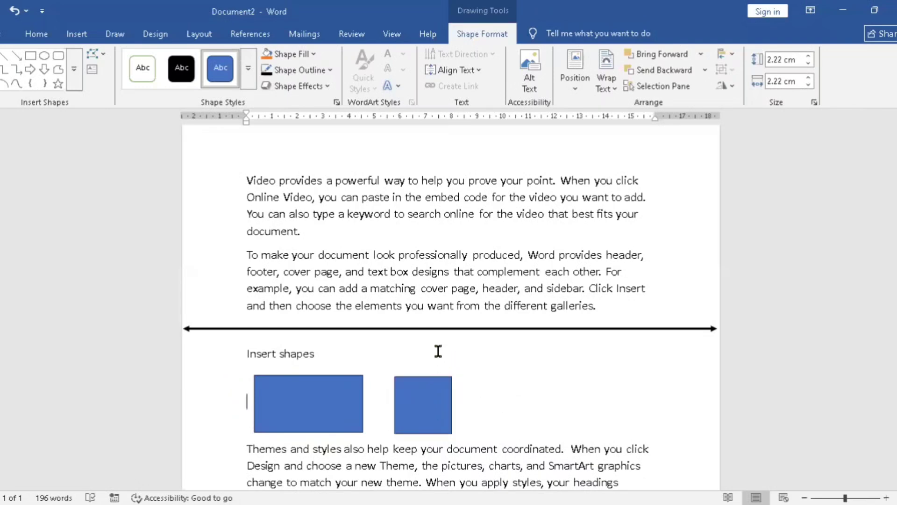
Add a text box about 3 cm high and 1.6 cm wide in the left margin beside the first paragraph, containing "Text box".
{"action": "left_click", "coordinate": [76, 34]}
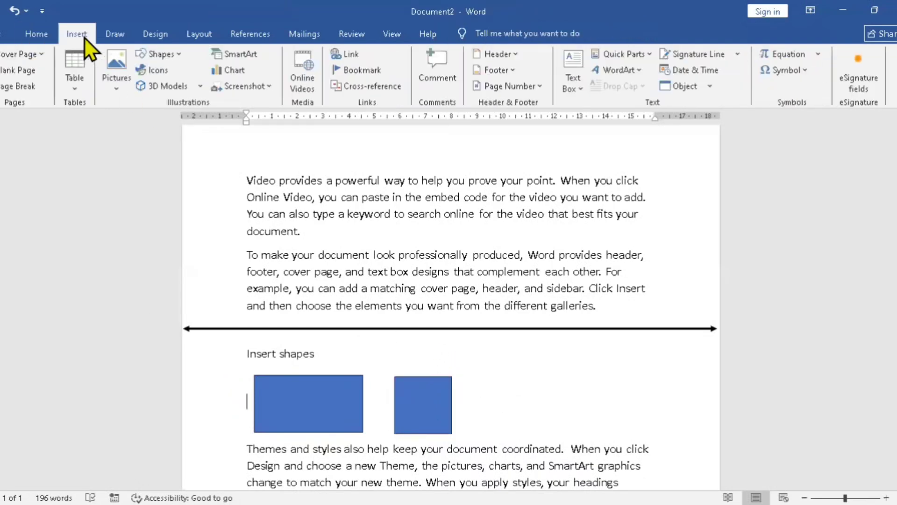
{"action": "left_click", "coordinate": [167, 53]}
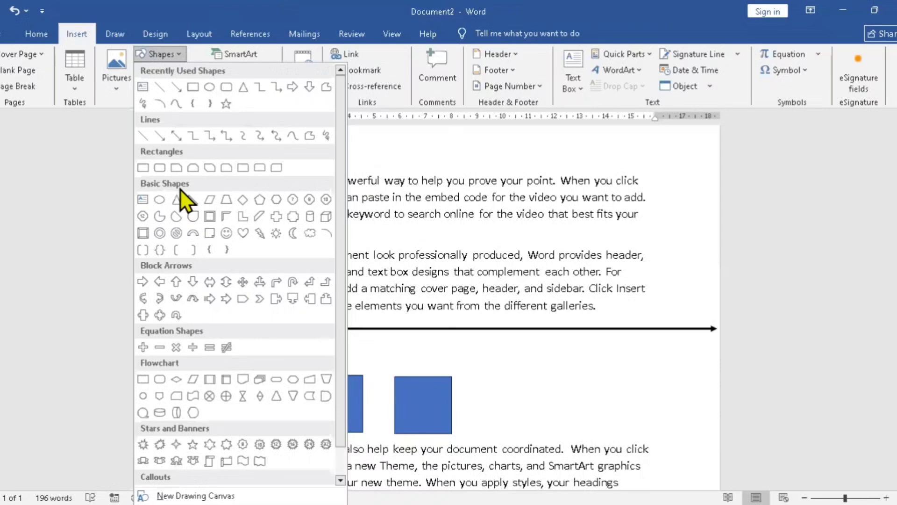
{"action": "left_click", "coordinate": [144, 200]}
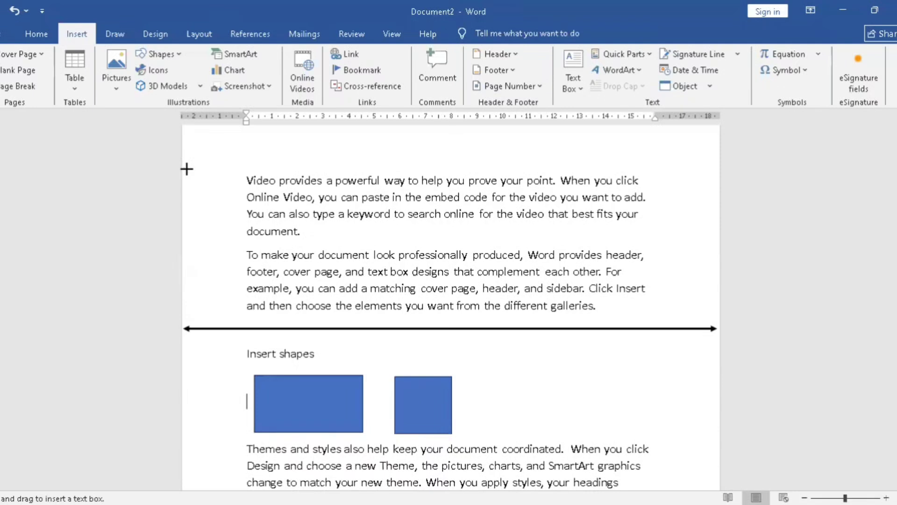
{"action": "left_click_drag", "start_coordinate": [187, 169], "coordinate": [230, 246]}
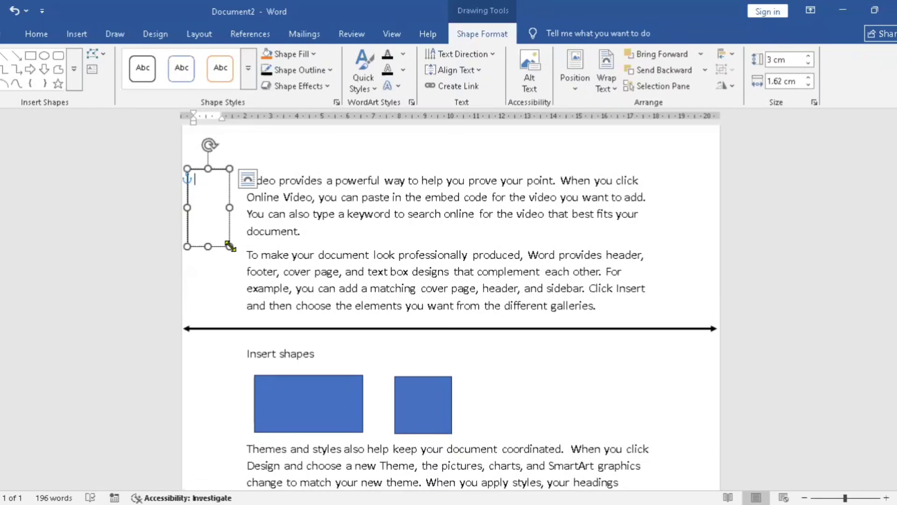
{"action": "type", "text": "text box"}
{"action": "left_click", "coordinate": [294, 236]}
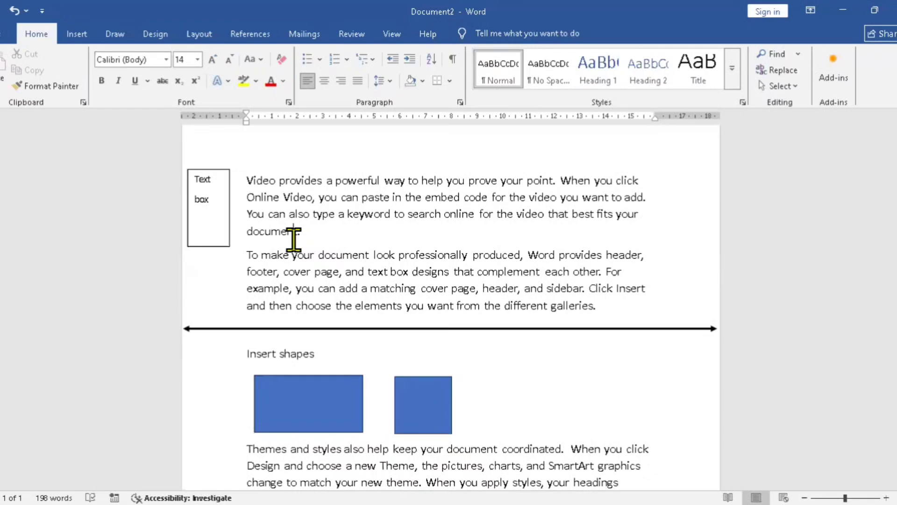
Draw an oval about 2.5 cm high and 3.2 cm wide to the right of the square.
{"action": "left_click", "coordinate": [79, 38]}
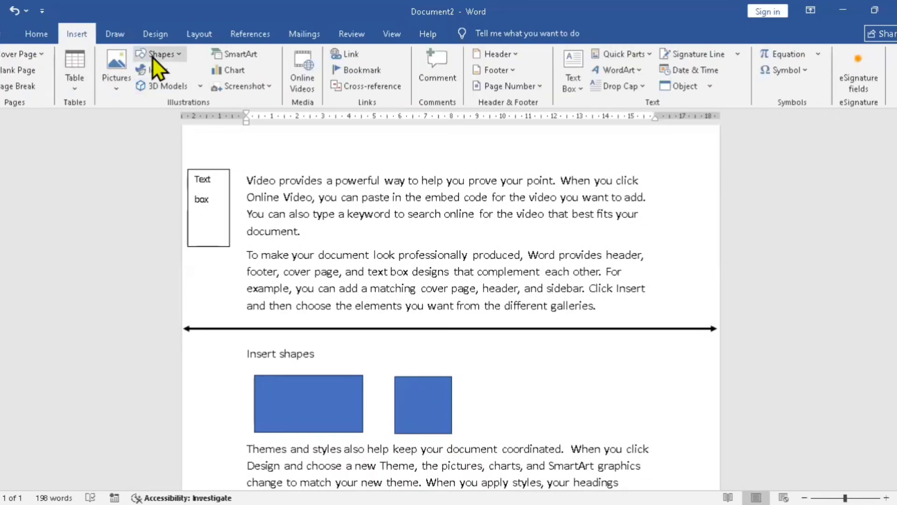
{"action": "left_click", "coordinate": [168, 57]}
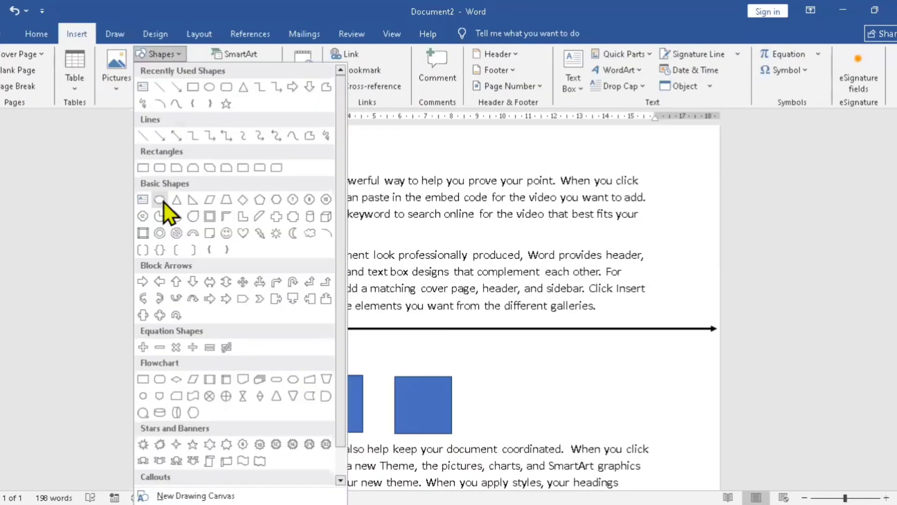
{"action": "left_click", "coordinate": [160, 199]}
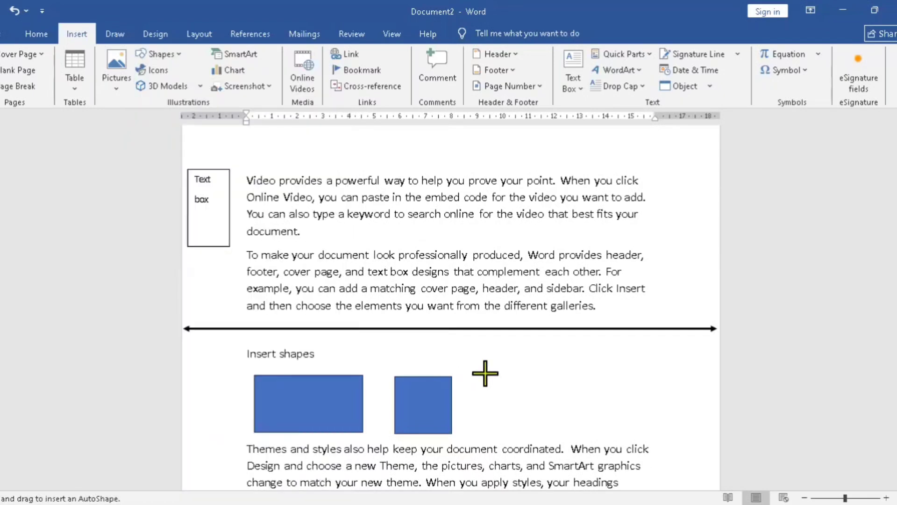
{"action": "left_click_drag", "start_coordinate": [486, 373], "coordinate": [538, 403]}
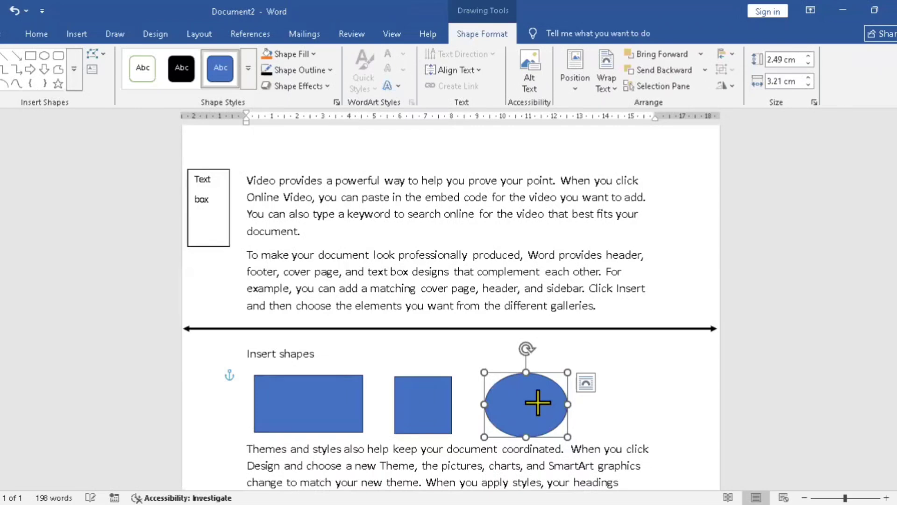
{"action": "key", "text": "Escape"}
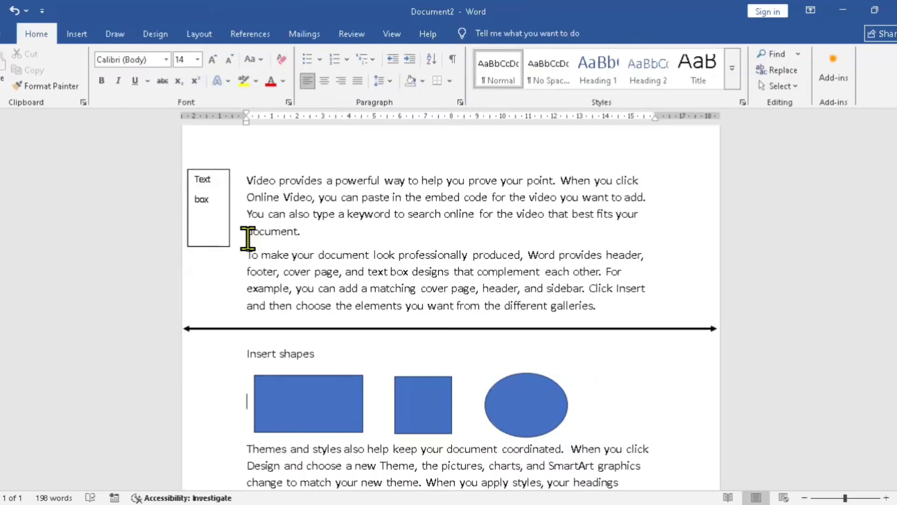
Draw a circle about 2.9 cm in diameter and position it to the right of the oval in the row of shapes.
{"action": "left_click", "coordinate": [73, 35]}
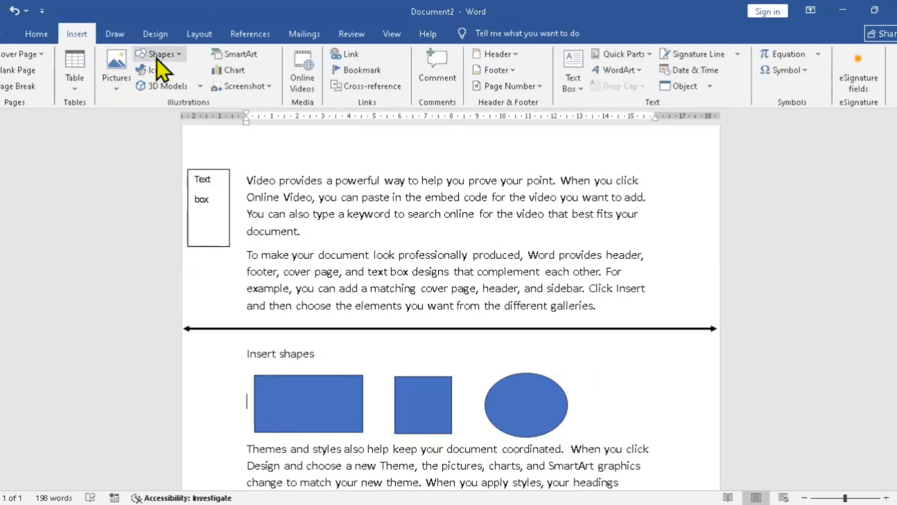
{"action": "left_click", "coordinate": [165, 55]}
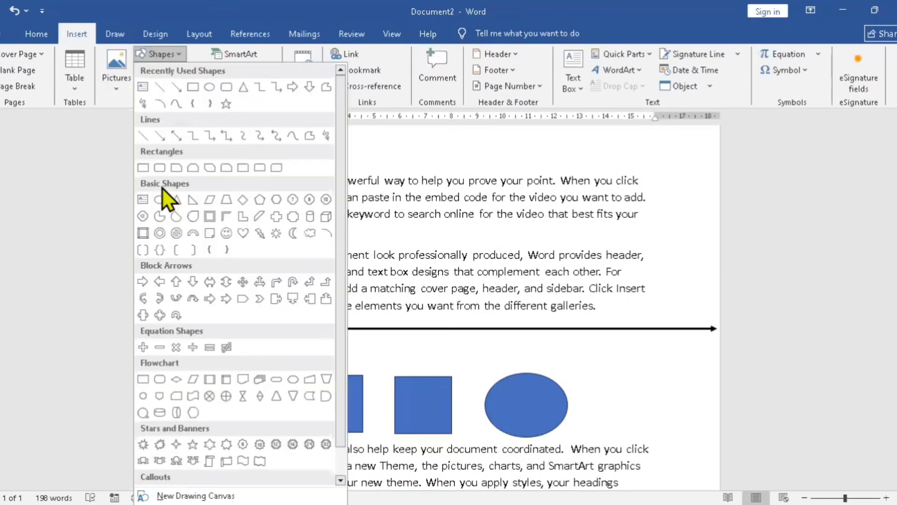
{"action": "left_click", "coordinate": [160, 200]}
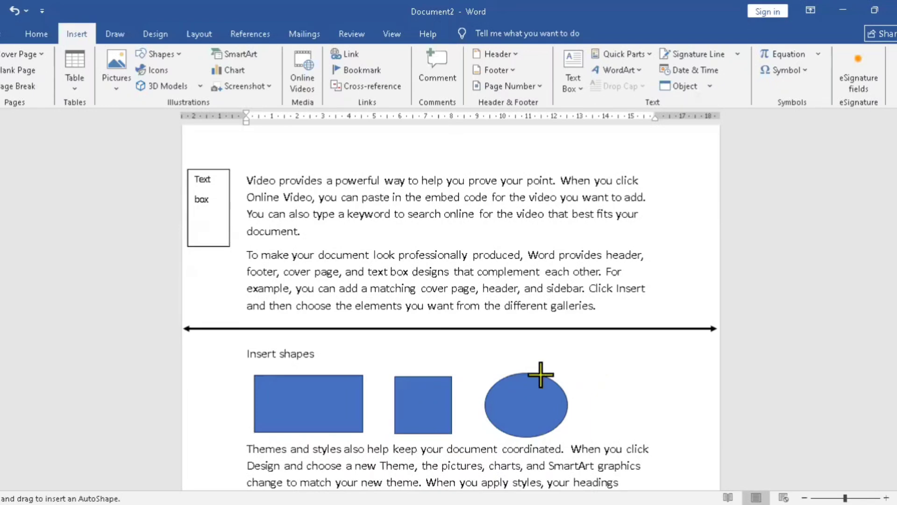
{"action": "left_click_drag", "start_coordinate": [607, 373], "coordinate": [681, 447]}
{"action": "mouse_move", "coordinate": [643, 410]}
{"action": "left_mouse_down"}
{"action": "mouse_move", "coordinate": [628, 407]}
{"action": "mouse_move", "coordinate": [620, 367]}
{"action": "mouse_move", "coordinate": [624, 374]}
{"action": "left_mouse_up"}
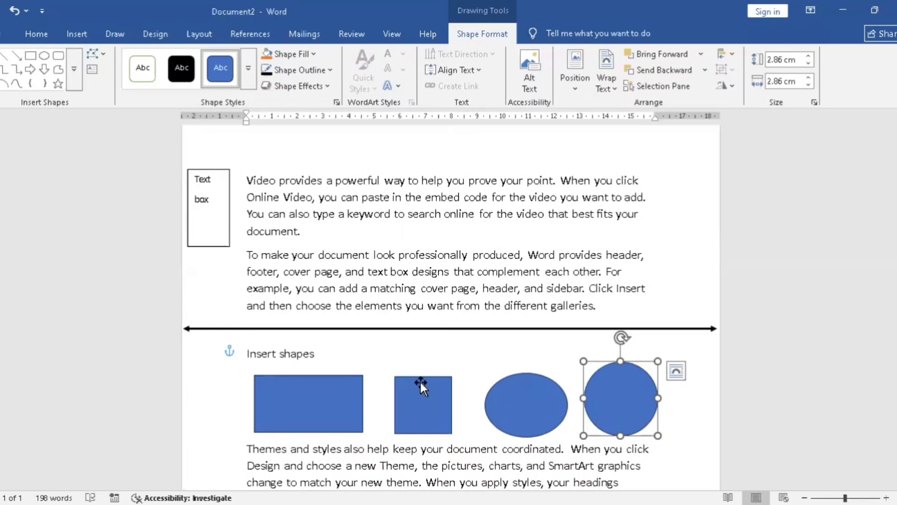
{"action": "left_click", "coordinate": [323, 479]}
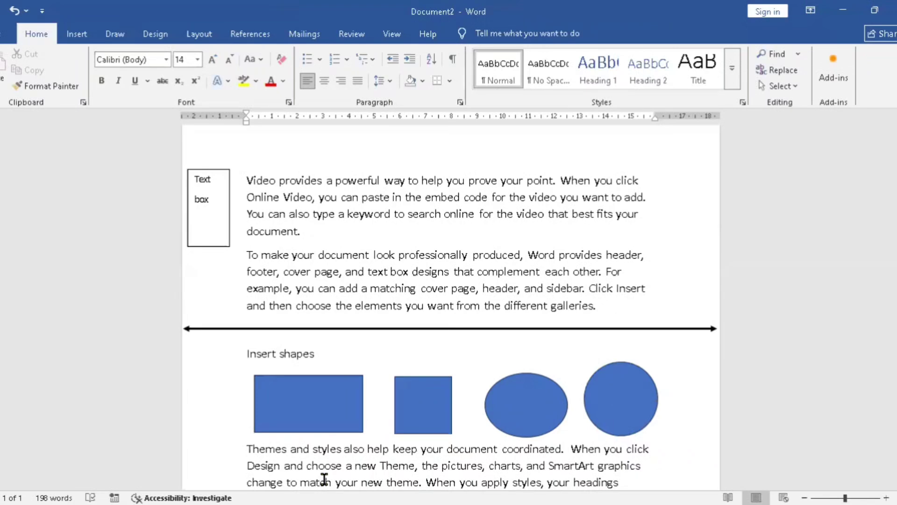
Add three empty lines between the "Themes and styles" paragraph and the "Save time in Word" paragraph.
{"action": "key", "text": "ctrl+End"}
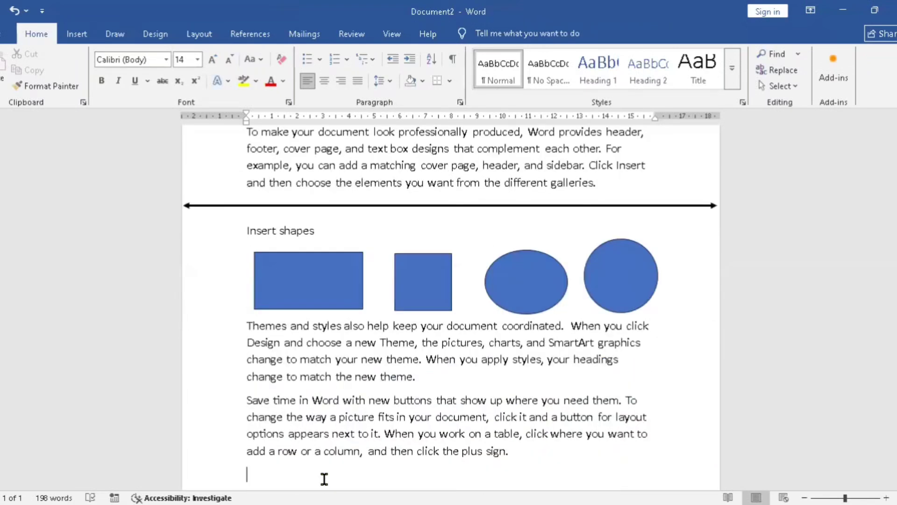
{"action": "left_click", "coordinate": [462, 377]}
{"action": "key", "text": "Return"}
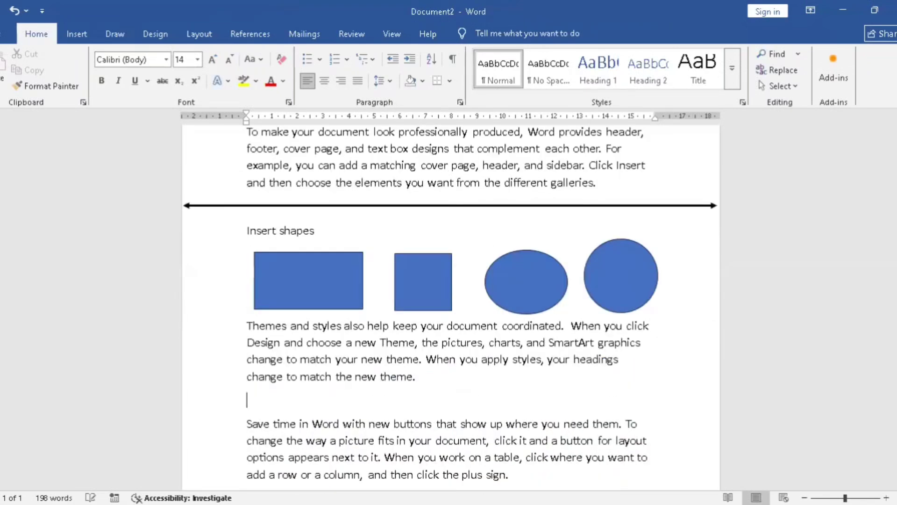
{"action": "key", "text": "Return"}
{"action": "key", "text": "Return"}
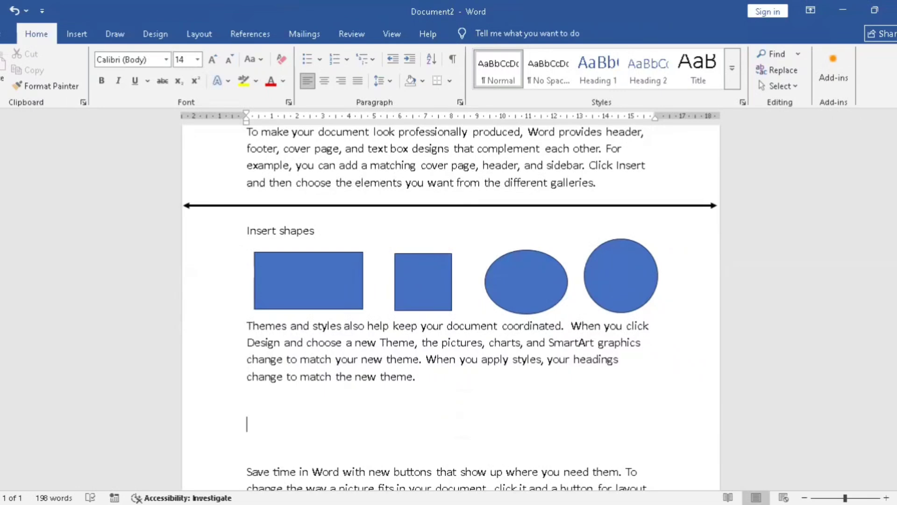
Draw a small square about 0.9 cm on each side in the right margin beside the document's first paragraph.
{"action": "left_click", "coordinate": [247, 377]}
{"action": "key", "text": "Up"}
{"action": "key", "text": "Up"}
{"action": "key", "text": "Up"}
{"action": "key", "text": "Up"}
{"action": "key", "text": "Up"}
{"action": "key", "text": "Up"}
{"action": "key", "text": "Up"}
{"action": "key", "text": "Up"}
{"action": "key", "text": "Up"}
{"action": "key", "text": "Up"}
{"action": "key", "text": "Up"}
{"action": "key", "text": "Up"}
{"action": "key", "text": "Up"}
{"action": "key", "text": "Up"}
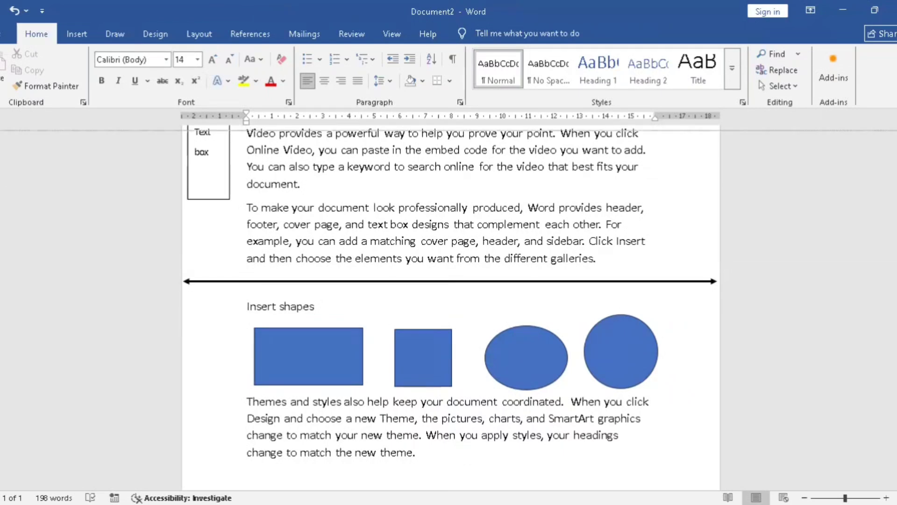
{"action": "scroll", "coordinate": [448, 303], "scroll_direction": "up", "scroll_amount": 1}
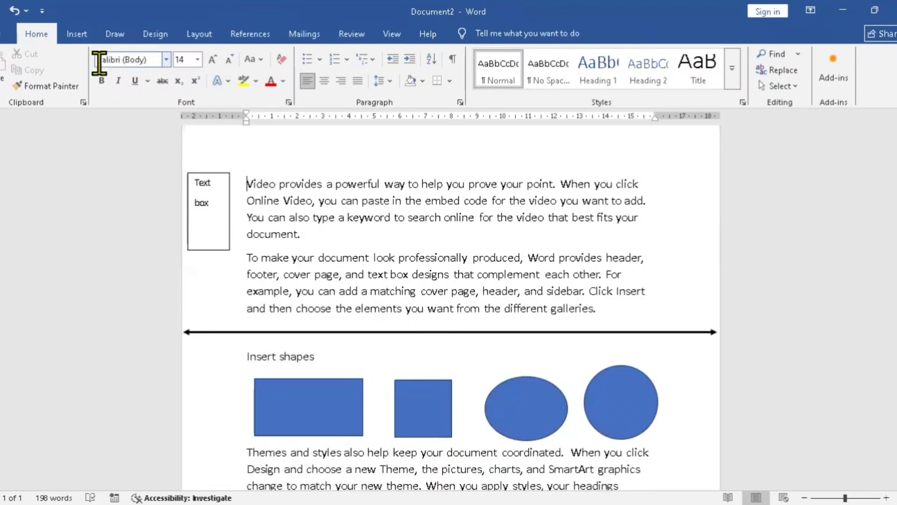
{"action": "left_click", "coordinate": [76, 38]}
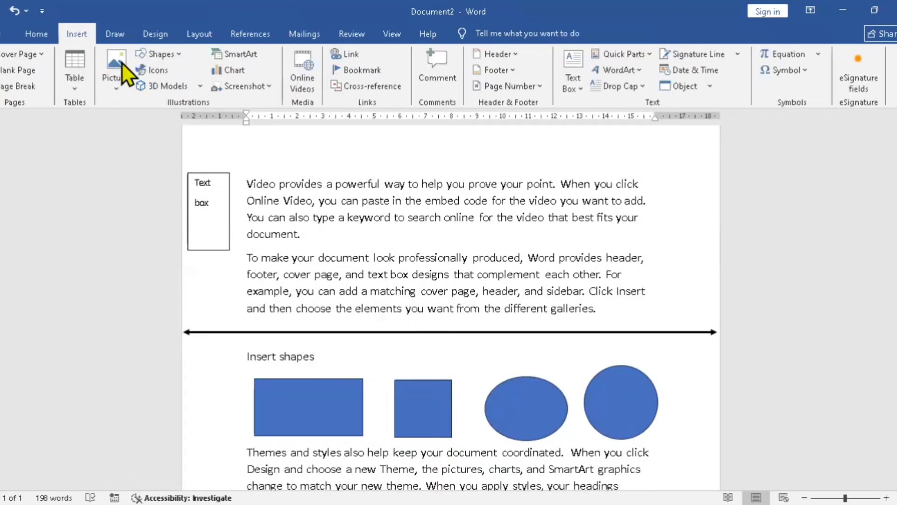
{"action": "left_click", "coordinate": [175, 58]}
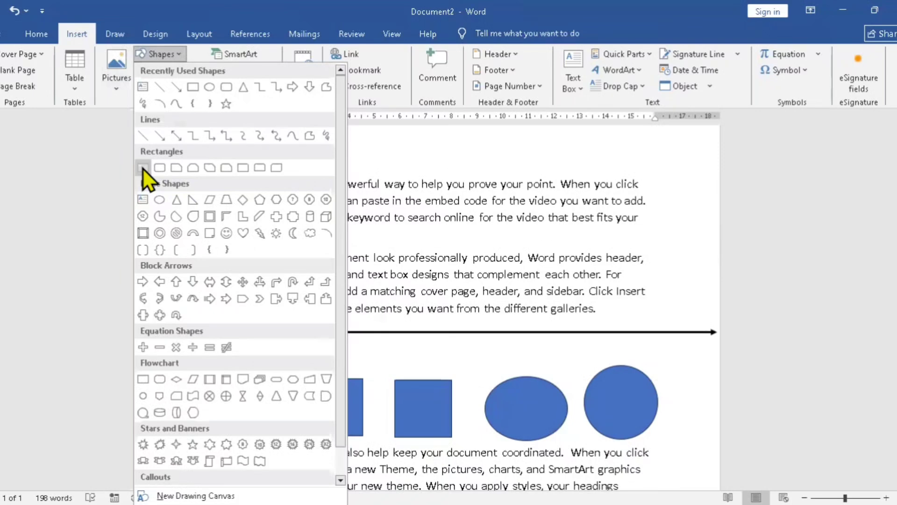
{"action": "left_click", "coordinate": [143, 168]}
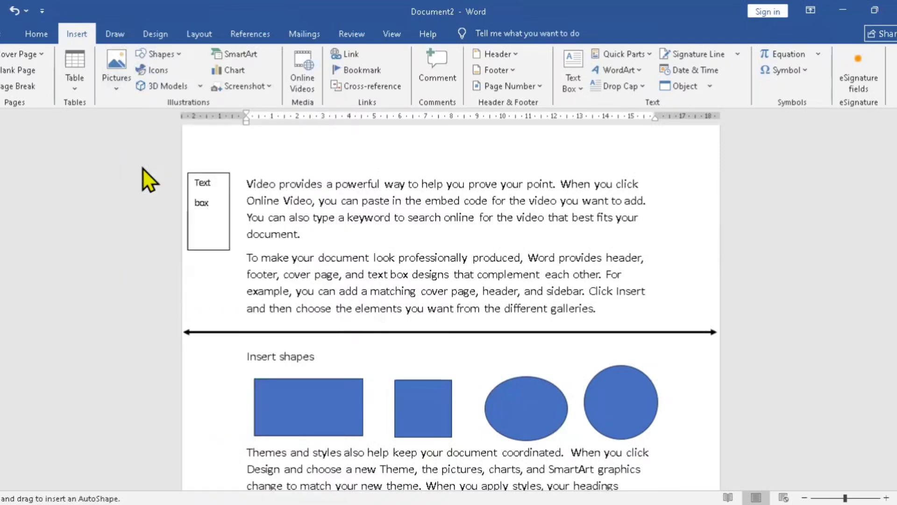
{"action": "mouse_move", "coordinate": [699, 231]}
{"action": "left_mouse_down"}
{"action": "mouse_move", "coordinate": [723, 256]}
{"action": "mouse_move", "coordinate": [667, 197]}
{"action": "left_mouse_up"}
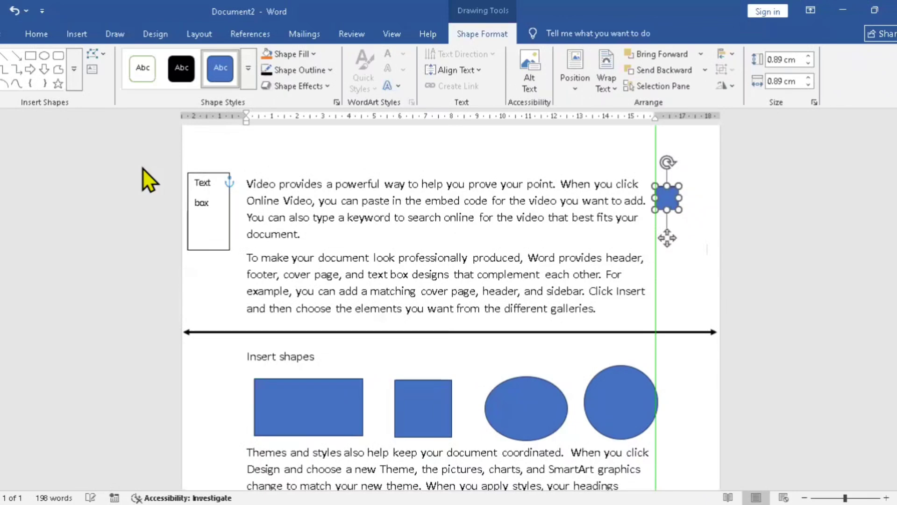
Enlarge the square in the right margin to about 2.1 cm on each side and move it up slightly beside the first paragraph.
{"action": "left_click_drag", "start_coordinate": [679, 210], "coordinate": [707, 241]}
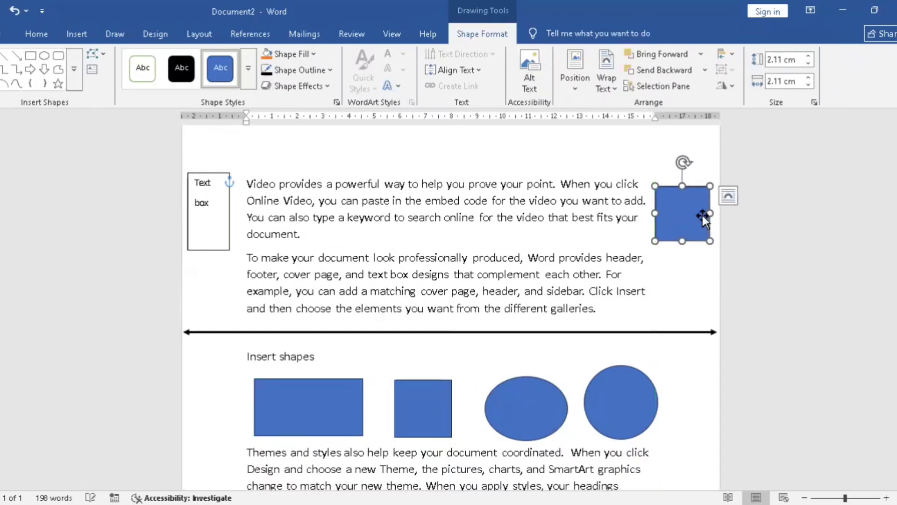
{"action": "left_click_drag", "start_coordinate": [695, 206], "coordinate": [691, 192]}
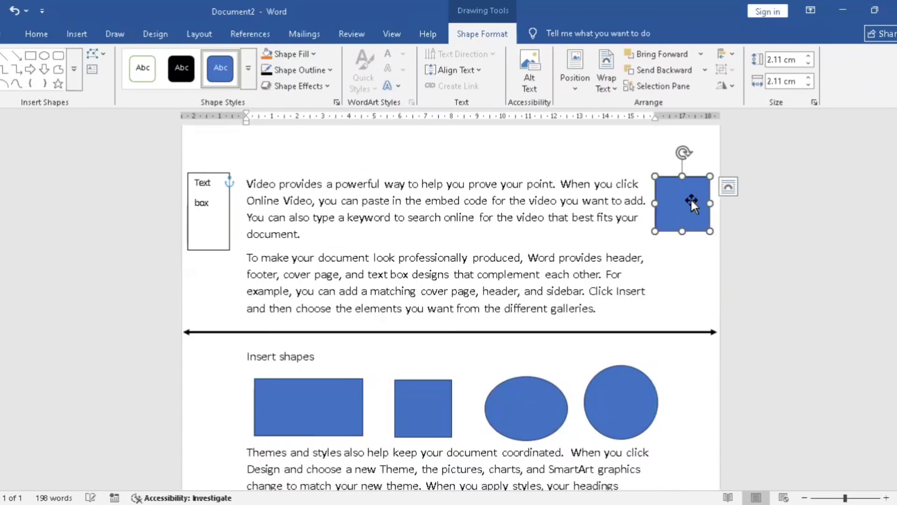
{"action": "mouse_move", "coordinate": [692, 201]}
{"action": "left_mouse_down"}
{"action": "mouse_move", "coordinate": [465, 201]}
{"action": "mouse_move", "coordinate": [453, 220]}
{"action": "mouse_move", "coordinate": [466, 266]}
{"action": "mouse_move", "coordinate": [642, 257]}
{"action": "mouse_move", "coordinate": [681, 194]}
{"action": "mouse_move", "coordinate": [695, 194]}
{"action": "left_mouse_up"}
{"action": "key", "text": "Escape"}
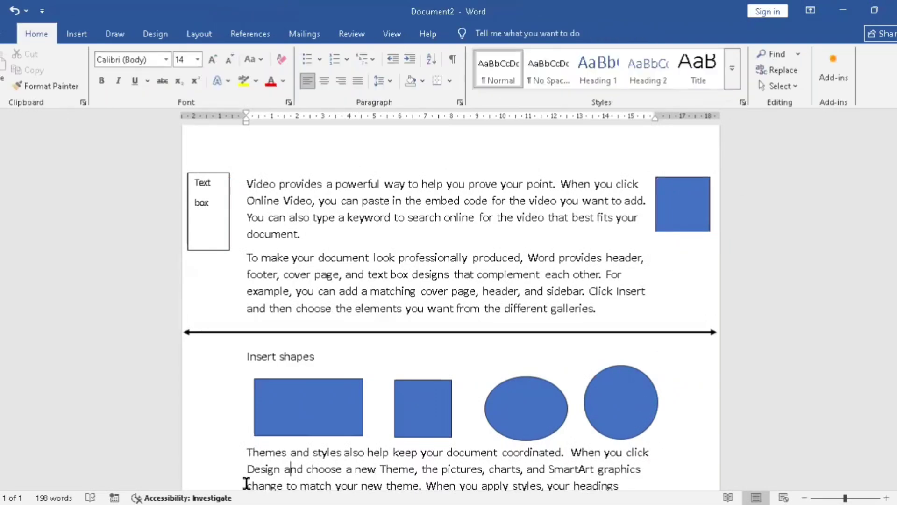
Draw a notched right arrow about 2.4 cm high and 3.9 cm wide in the blank space below the "Themes and styles" paragraph.
{"action": "scroll", "coordinate": [246, 483], "scroll_direction": "down", "scroll_amount": 1}
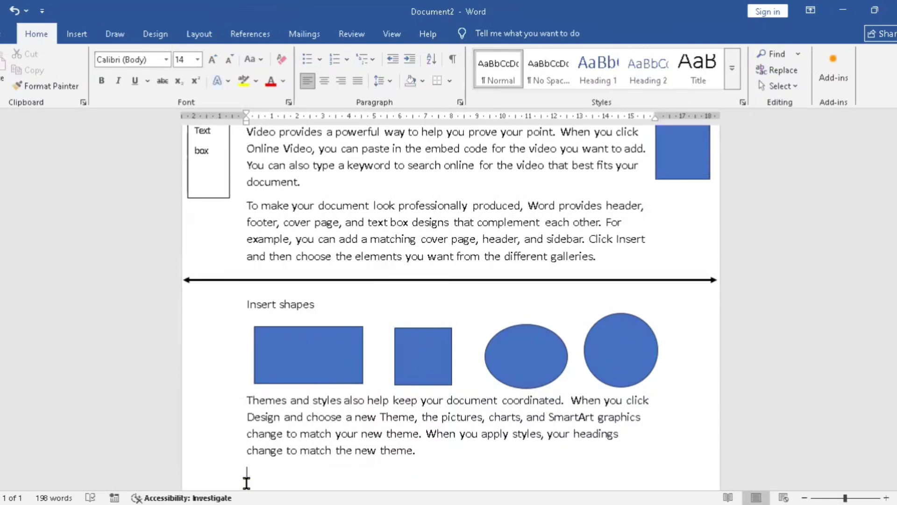
{"action": "scroll", "coordinate": [247, 481], "scroll_direction": "down", "scroll_amount": 1}
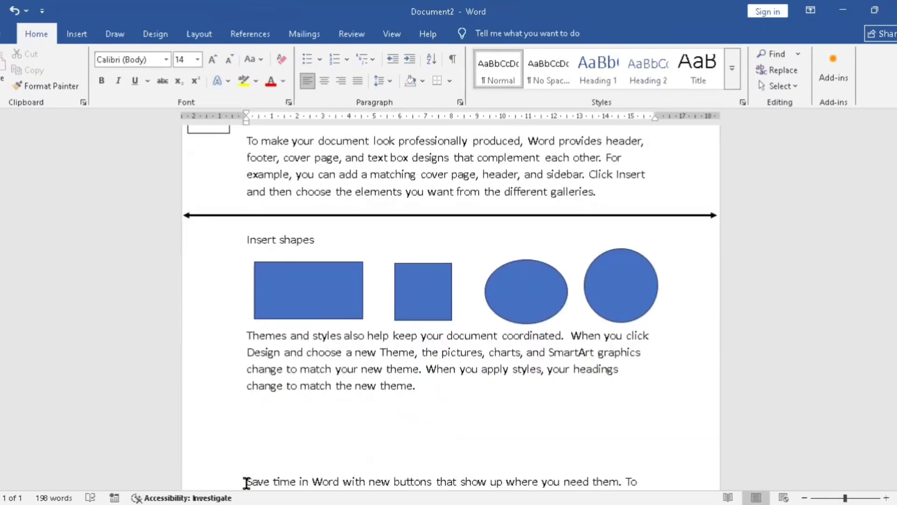
{"action": "left_click", "coordinate": [71, 38]}
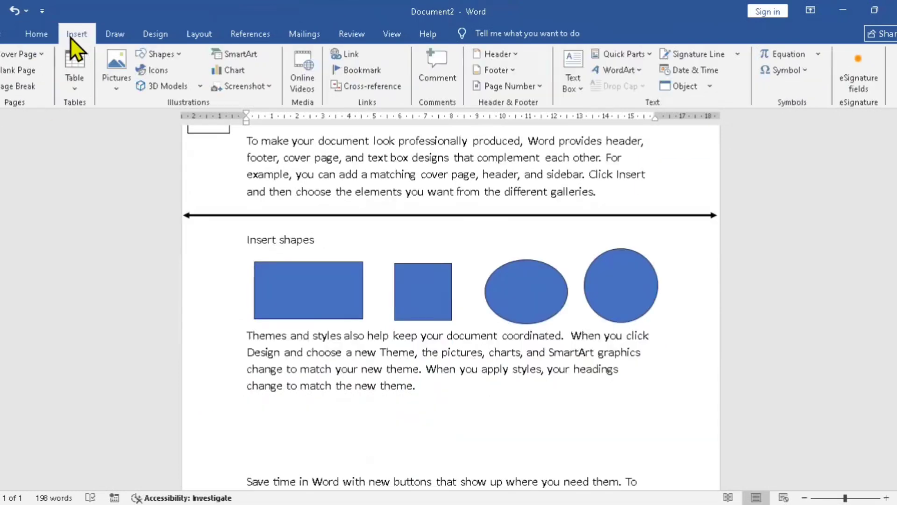
{"action": "left_click", "coordinate": [181, 53]}
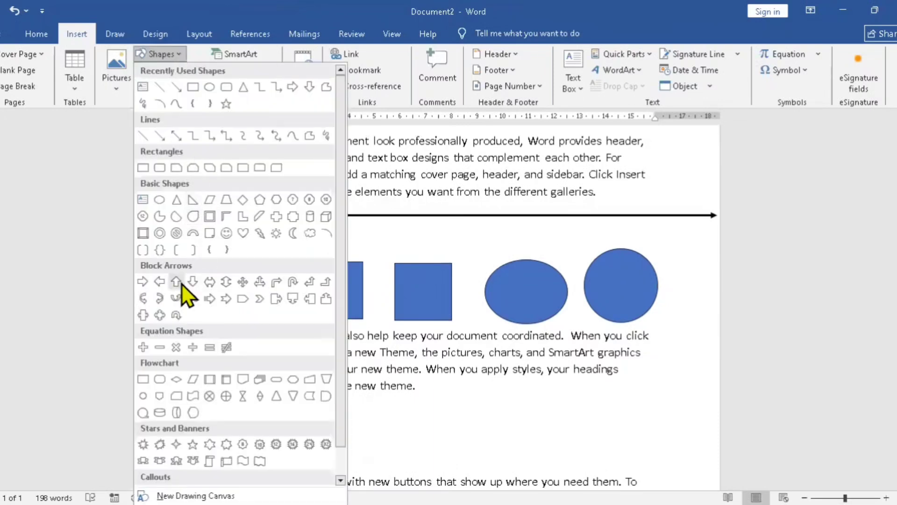
{"action": "left_click", "coordinate": [228, 300]}
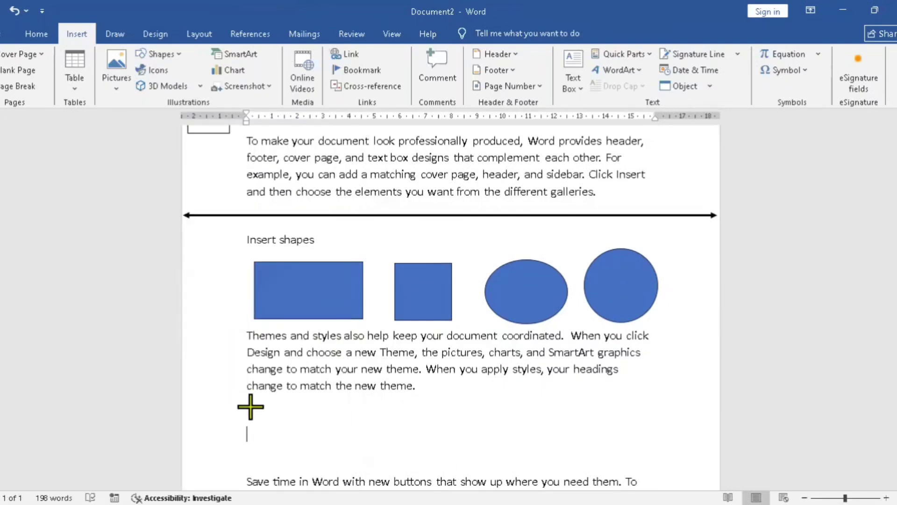
{"action": "left_click", "coordinate": [251, 406]}
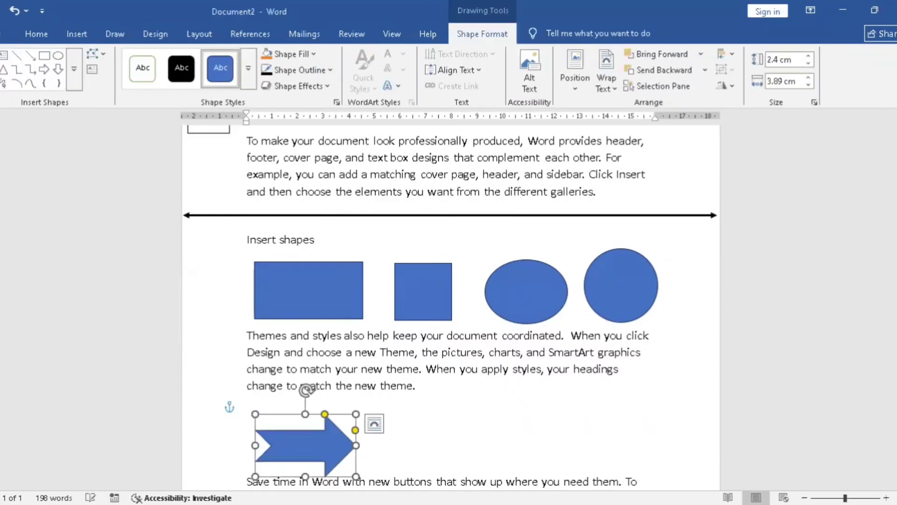
Draw a 12-point star about 2.1 cm high and 2.65 cm wide beside the arrow, and a triangle to the right of the star.
{"action": "left_click", "coordinate": [77, 70]}
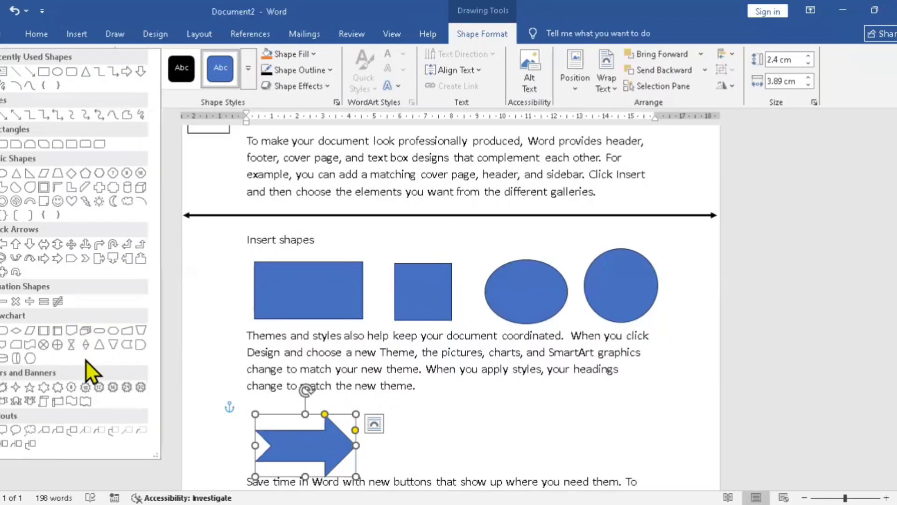
{"action": "left_click", "coordinate": [100, 389]}
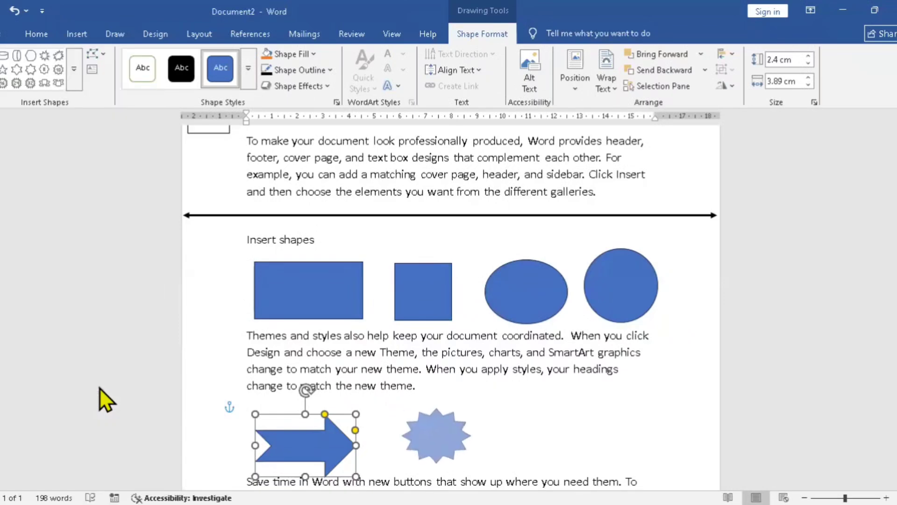
{"action": "left_click", "coordinate": [75, 70]}
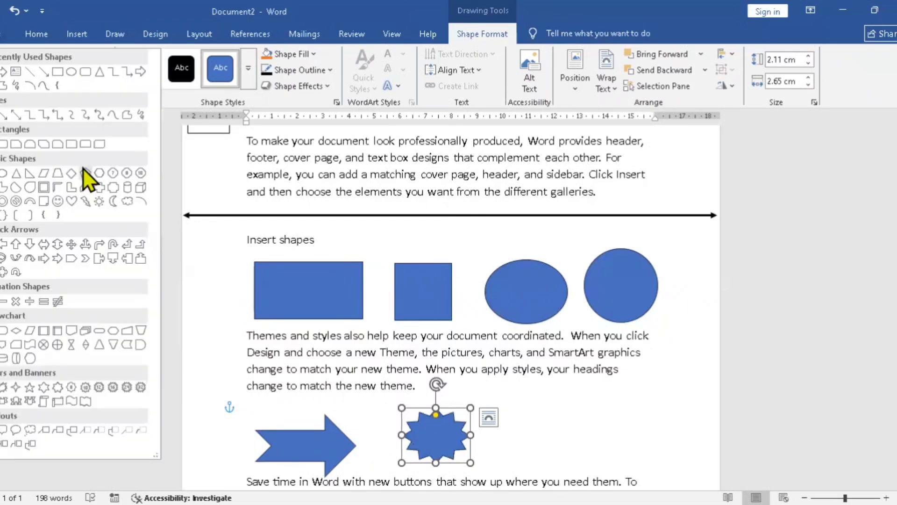
{"action": "left_click", "coordinate": [17, 174]}
{"action": "left_click_drag", "start_coordinate": [527, 390], "coordinate": [648, 453]}
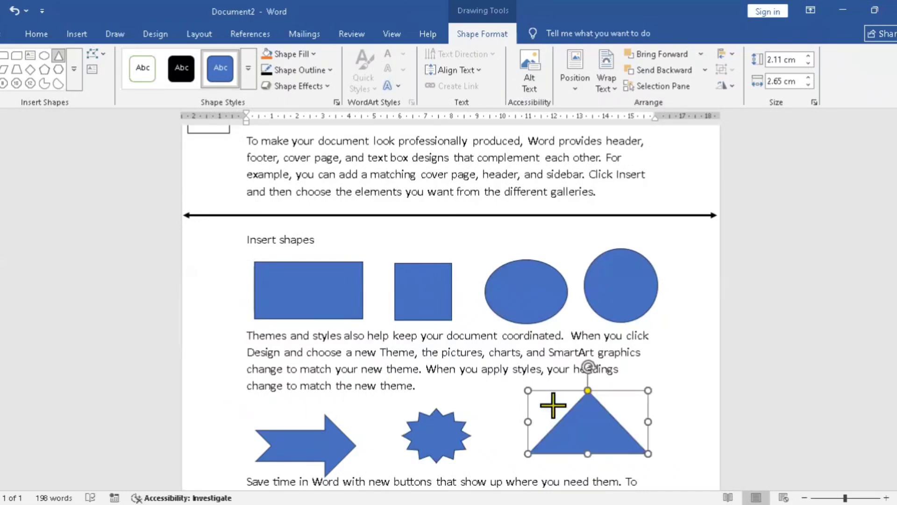
Compare the handles on the rectangle, square, oval, circle, arrow and star to see which shapes offer adjustment points.
{"action": "left_click", "coordinate": [342, 307]}
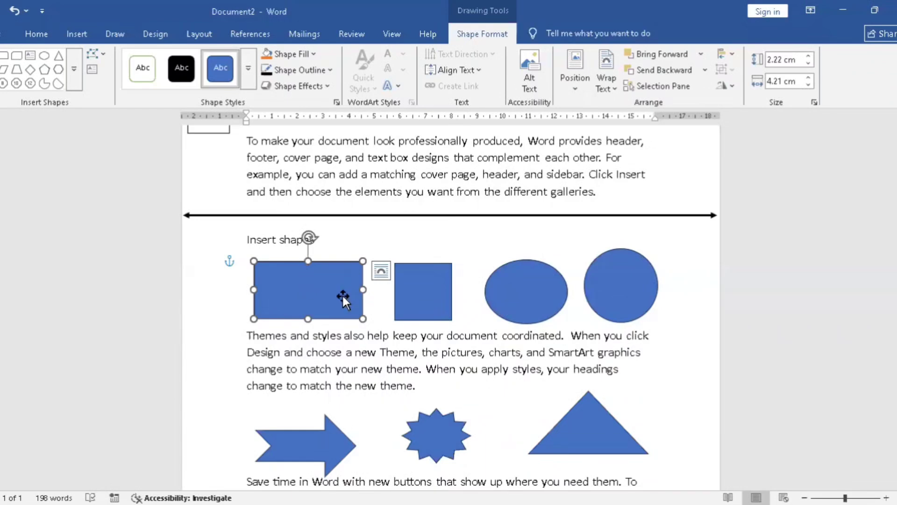
{"action": "left_click", "coordinate": [413, 300]}
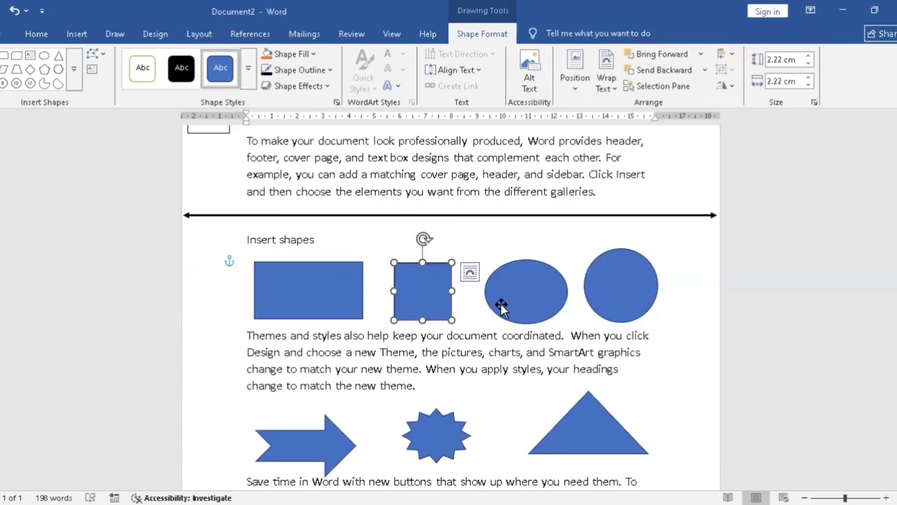
{"action": "left_click", "coordinate": [509, 301]}
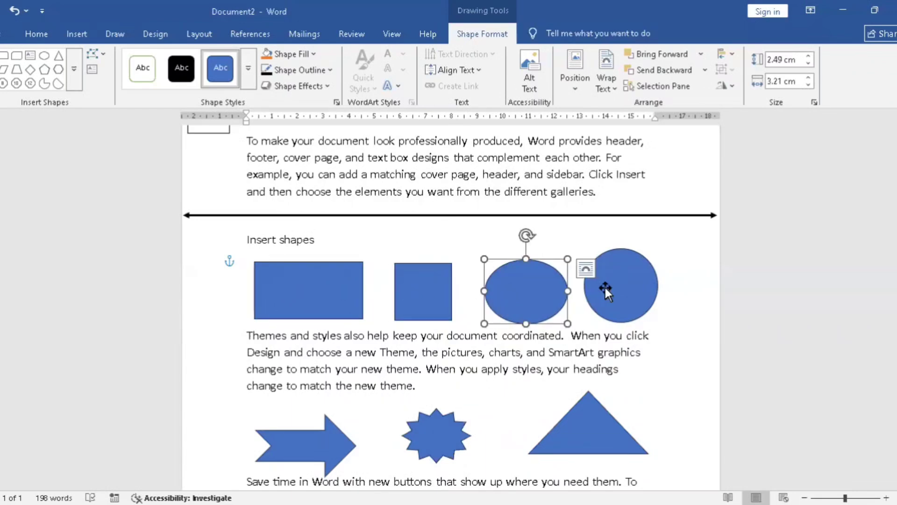
{"action": "left_click", "coordinate": [604, 285]}
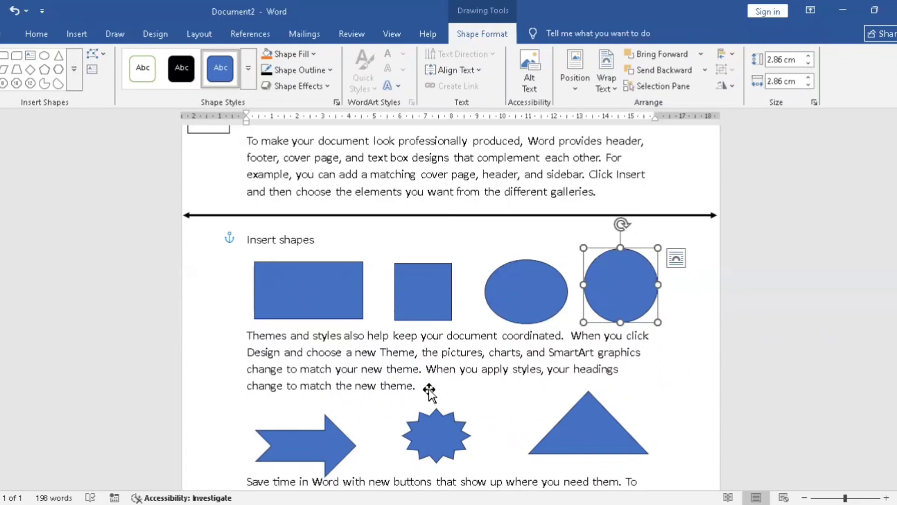
{"action": "key", "text": "Tab"}
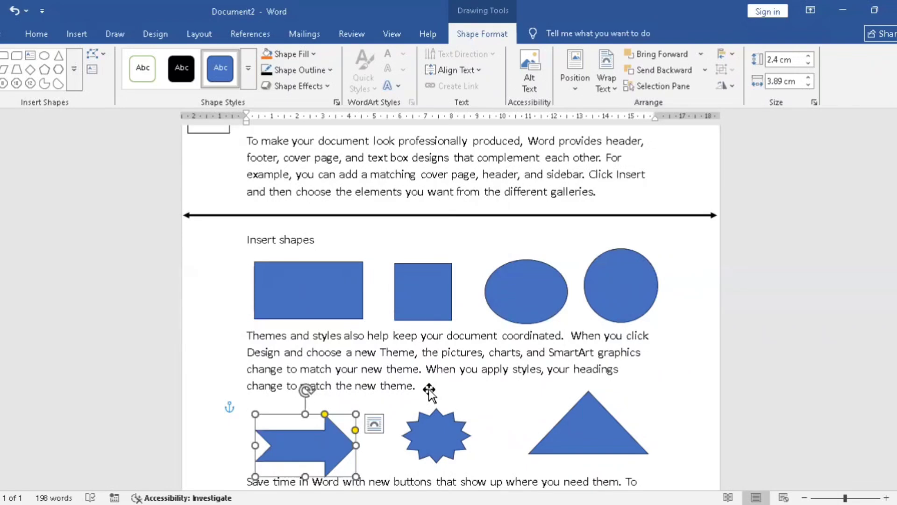
{"action": "key", "text": "Tab"}
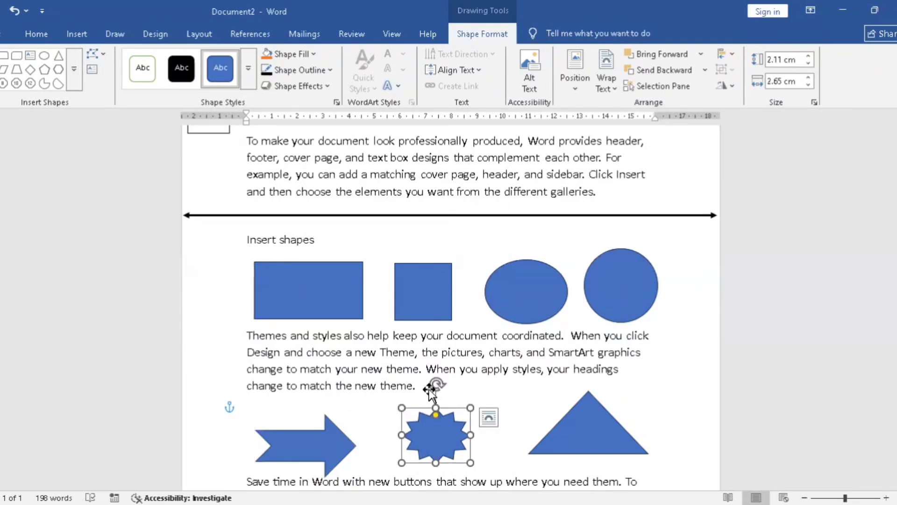
{"action": "left_click", "coordinate": [517, 354]}
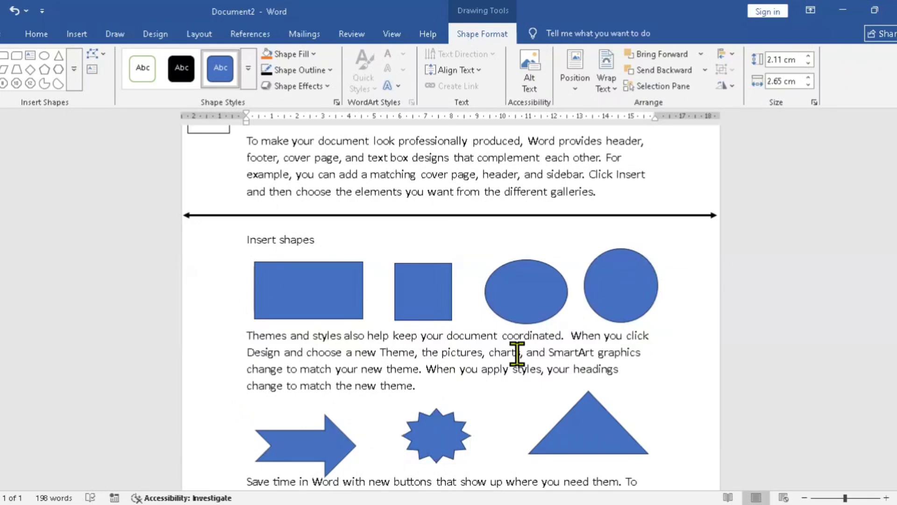
Shift the triangle's apex slightly to the left using its adjustment point.
{"action": "key", "text": "Down"}
{"action": "key", "text": "Down"}
{"action": "key", "text": "Down"}
{"action": "key", "text": "Down"}
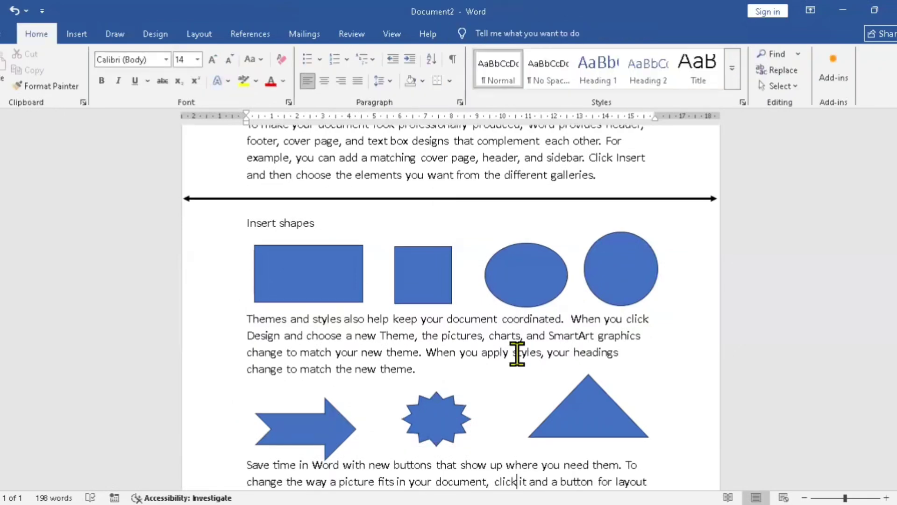
{"action": "scroll", "coordinate": [591, 344], "scroll_direction": "down", "scroll_amount": 1}
{"action": "left_click", "coordinate": [591, 343]}
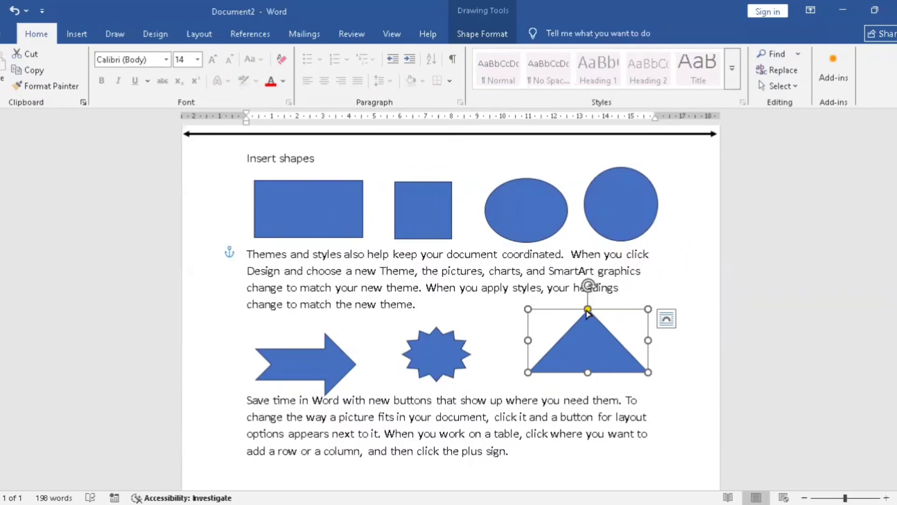
{"action": "mouse_move", "coordinate": [588, 310]}
{"action": "left_mouse_down"}
{"action": "mouse_move", "coordinate": [516, 315]}
{"action": "mouse_move", "coordinate": [665, 305]}
{"action": "mouse_move", "coordinate": [586, 309]}
{"action": "left_mouse_up"}
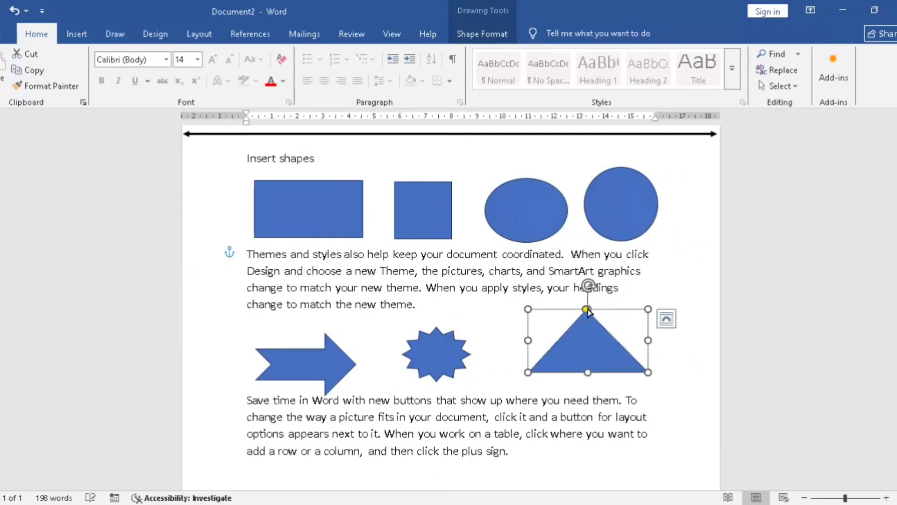
Enlarge the 12-point star slightly and reshape it so its points are longer and sharper.
{"action": "left_click", "coordinate": [464, 350]}
{"action": "mouse_move", "coordinate": [467, 322]}
{"action": "left_mouse_down"}
{"action": "mouse_move", "coordinate": [475, 304]}
{"action": "mouse_move", "coordinate": [475, 316]}
{"action": "left_mouse_up"}
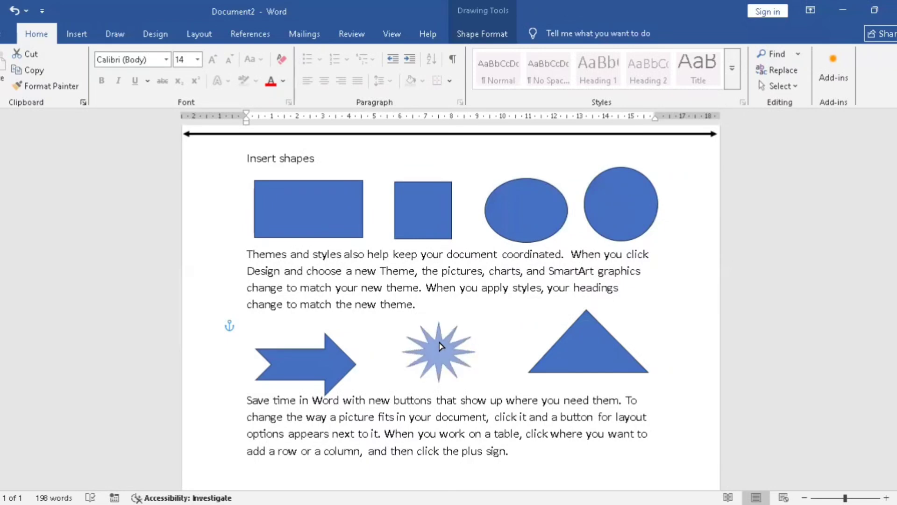
{"action": "mouse_move", "coordinate": [439, 330]}
{"action": "left_mouse_down"}
{"action": "mouse_move", "coordinate": [441, 350]}
{"action": "mouse_move", "coordinate": [440, 315]}
{"action": "mouse_move", "coordinate": [439, 337]}
{"action": "left_mouse_up"}
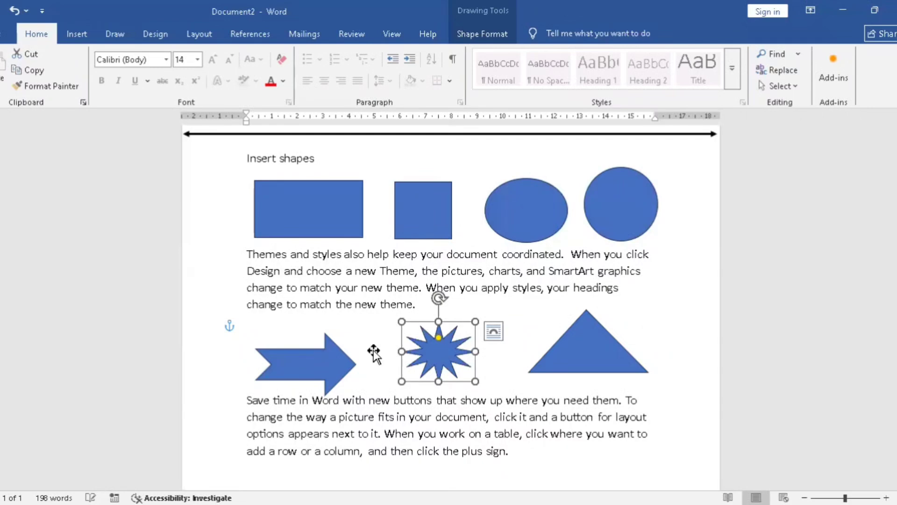
Reshape the notched arrow with a slightly shorter arrowhead and a thinner shaft.
{"action": "left_click", "coordinate": [337, 370]}
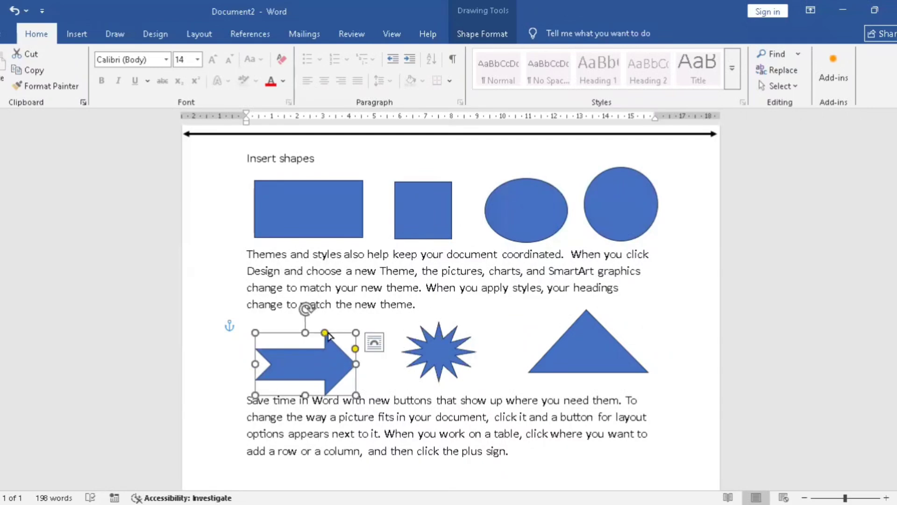
{"action": "mouse_move", "coordinate": [325, 333]}
{"action": "left_mouse_down"}
{"action": "mouse_move", "coordinate": [365, 336]}
{"action": "mouse_move", "coordinate": [326, 346]}
{"action": "left_mouse_up"}
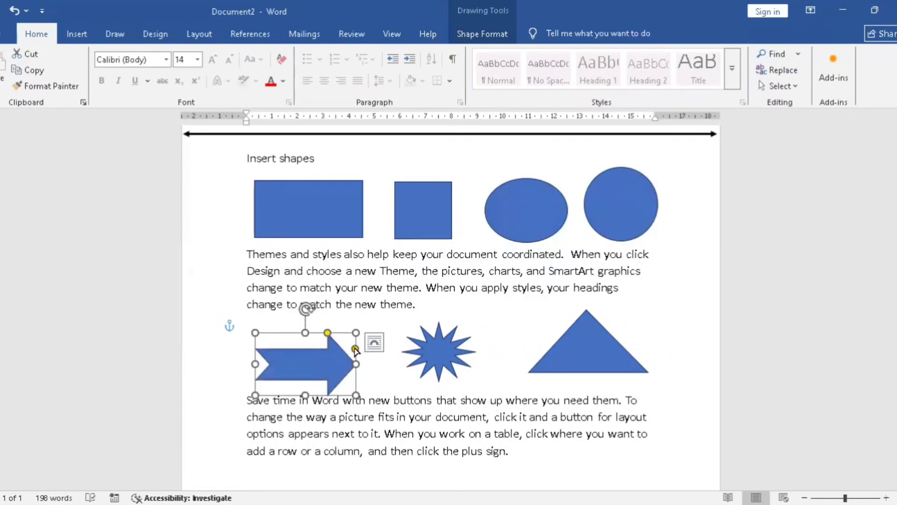
{"action": "mouse_move", "coordinate": [356, 348]}
{"action": "left_mouse_down"}
{"action": "mouse_move", "coordinate": [327, 360]}
{"action": "mouse_move", "coordinate": [374, 353]}
{"action": "mouse_move", "coordinate": [356, 352]}
{"action": "left_mouse_up"}
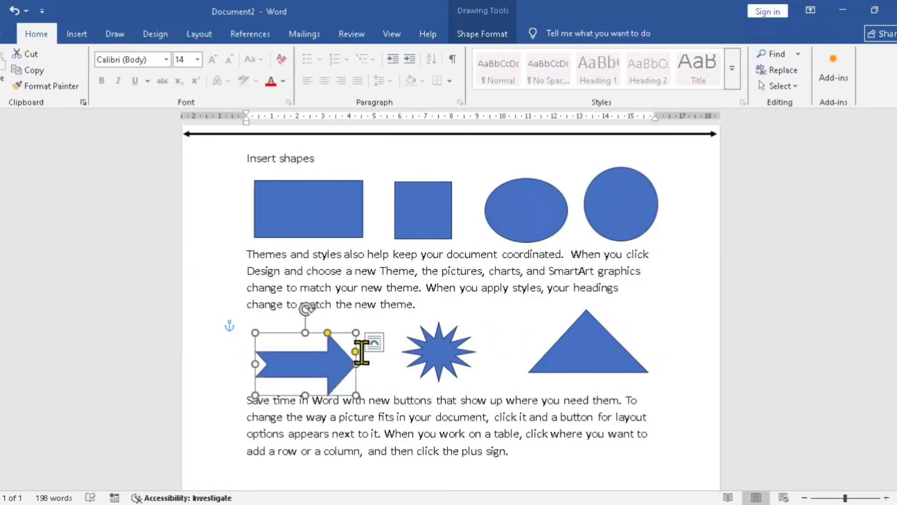
Preview the available shape fill colours on the rectangle below "Insert shapes".
{"action": "left_click", "coordinate": [321, 205]}
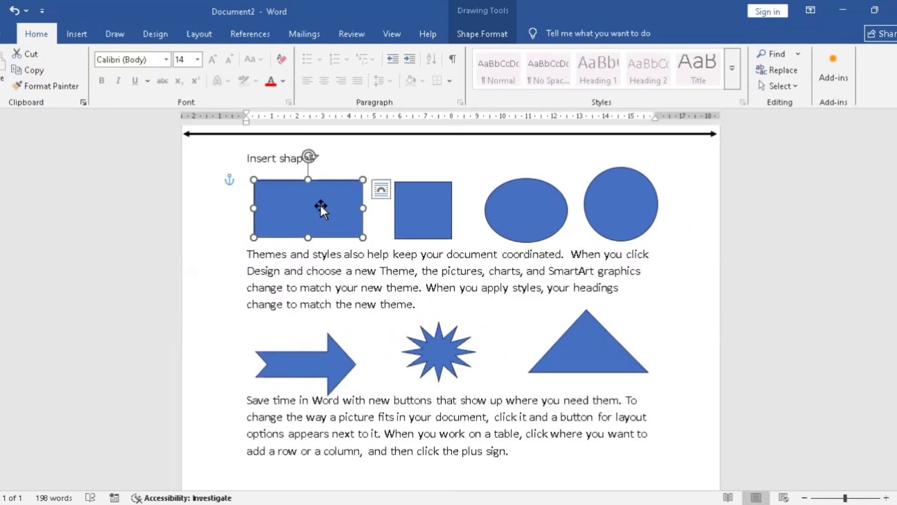
{"action": "left_click", "coordinate": [484, 34]}
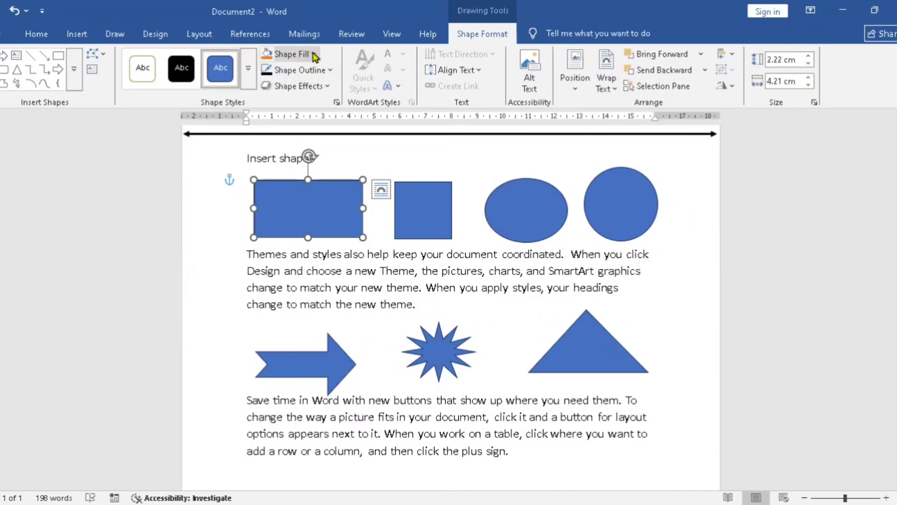
{"action": "left_click", "coordinate": [314, 54]}
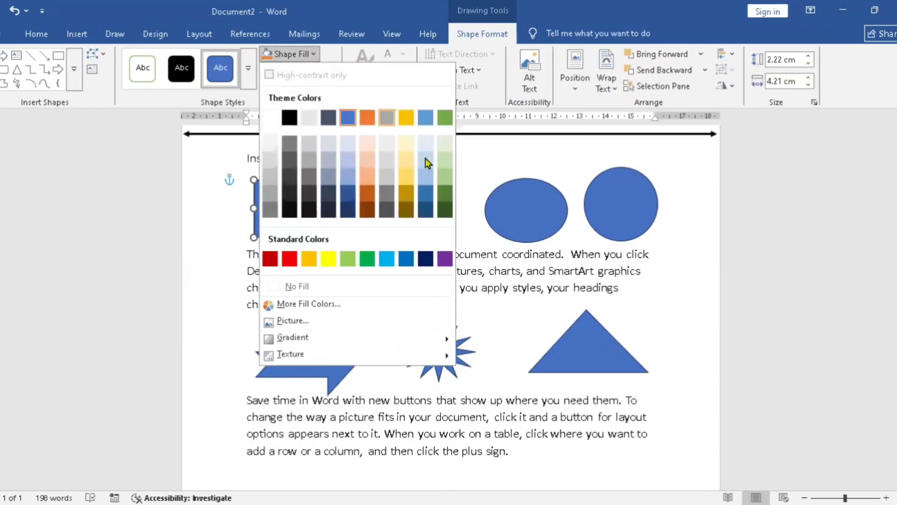
{"action": "left_click", "coordinate": [506, 168]}
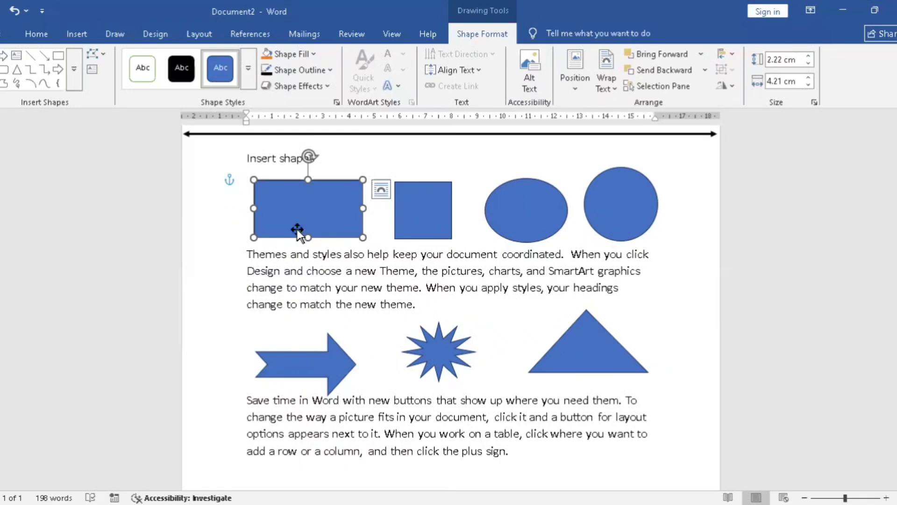
{"action": "left_click", "coordinate": [310, 55]}
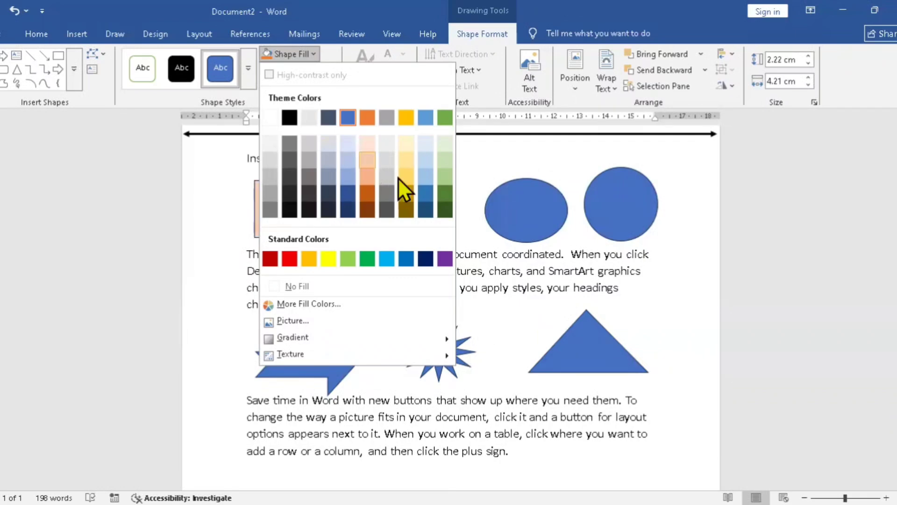
{"action": "left_click", "coordinate": [527, 208]}
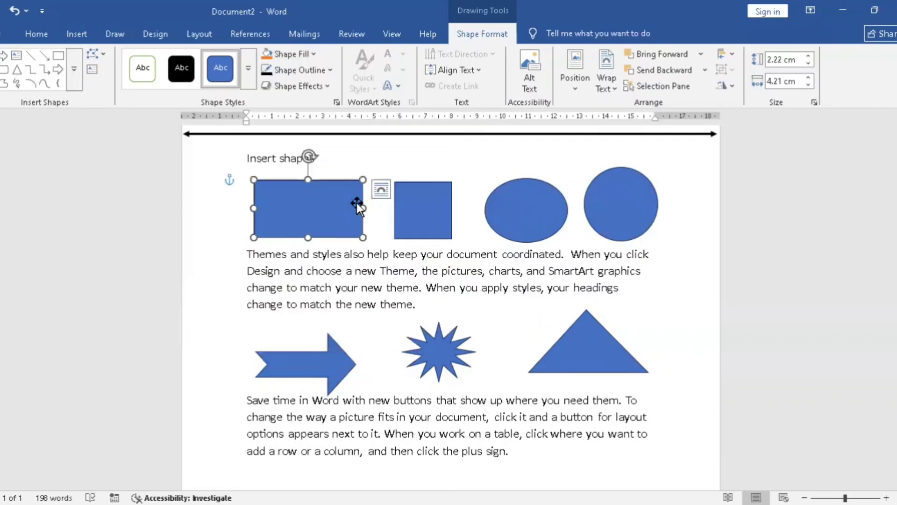
Fill the oval with the dark variation gradient that runs vertically from dark at its top to lighter at its base.
{"action": "left_click", "coordinate": [554, 208]}
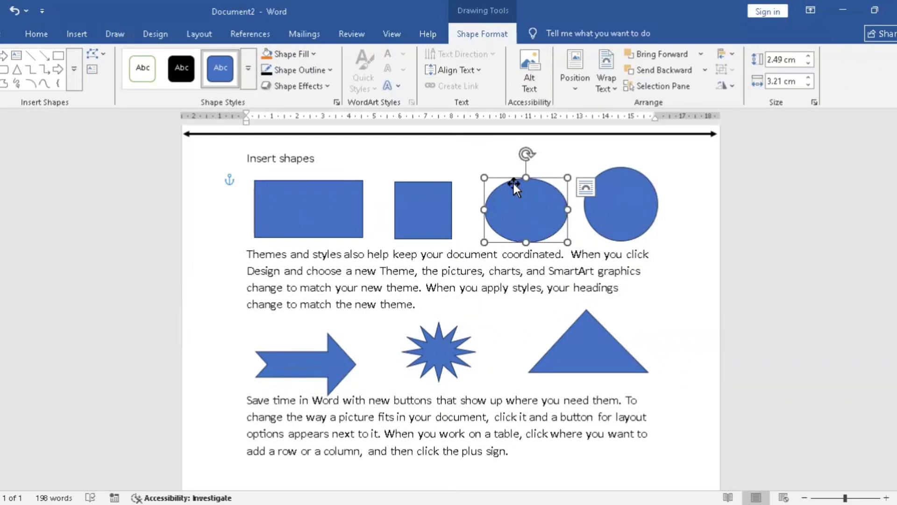
{"action": "left_click", "coordinate": [313, 55]}
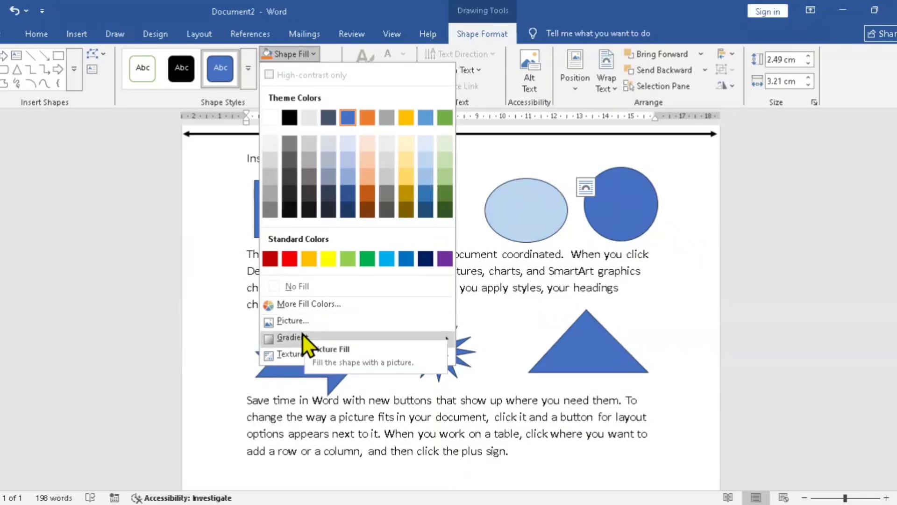
{"action": "mouse_move", "coordinate": [302, 337]}
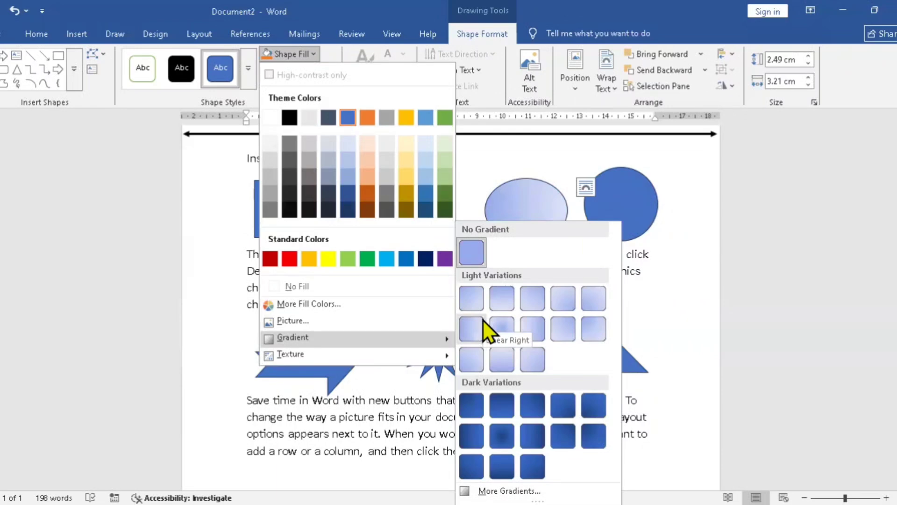
{"action": "left_click", "coordinate": [497, 408]}
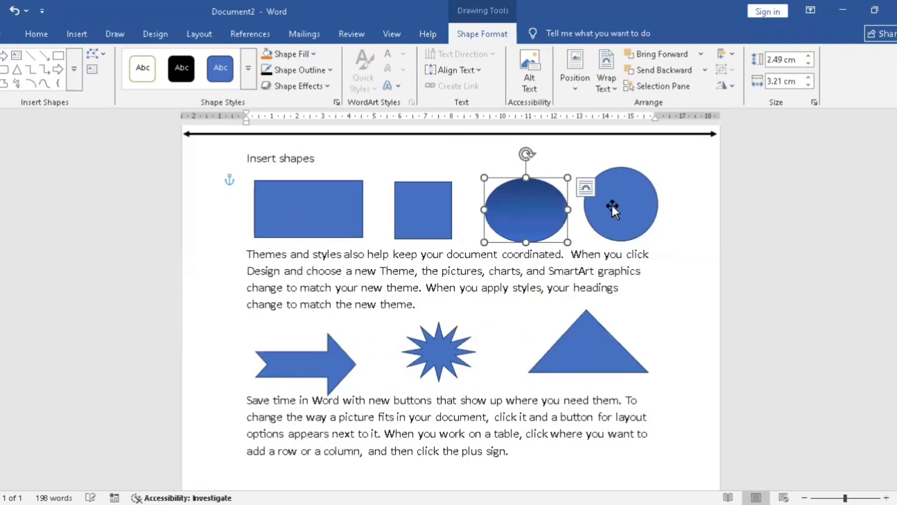
Fill the circle with the online picture of a green-and-yellow parakeet from the Birds category.
{"action": "left_click", "coordinate": [612, 206]}
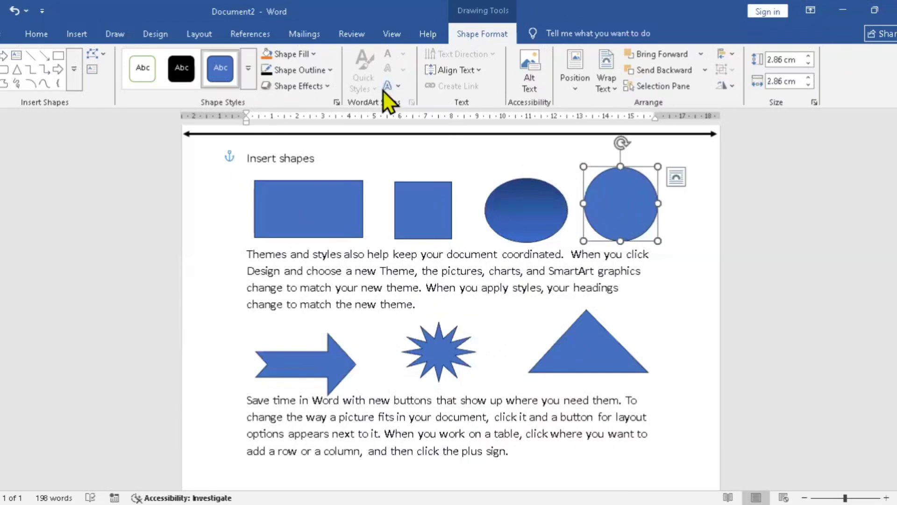
{"action": "left_click", "coordinate": [312, 52]}
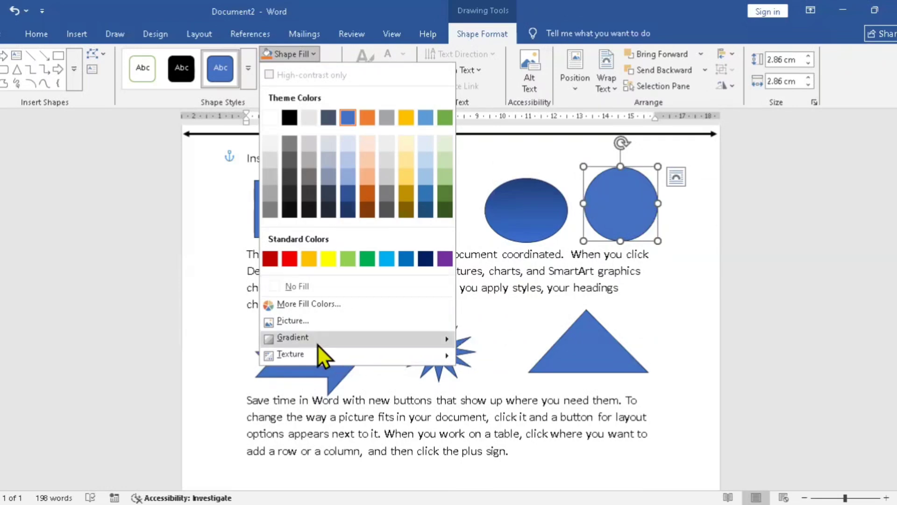
{"action": "left_click", "coordinate": [316, 320]}
{"action": "left_click", "coordinate": [329, 284]}
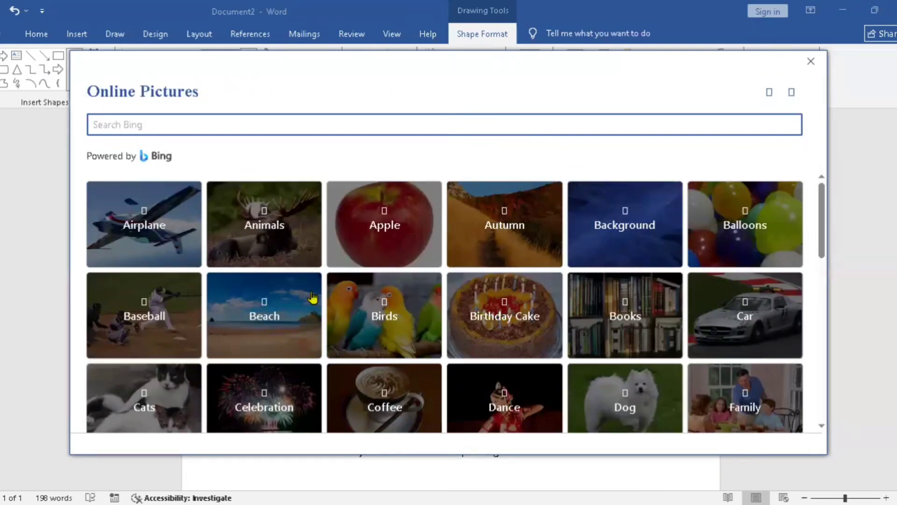
{"action": "left_click", "coordinate": [424, 324]}
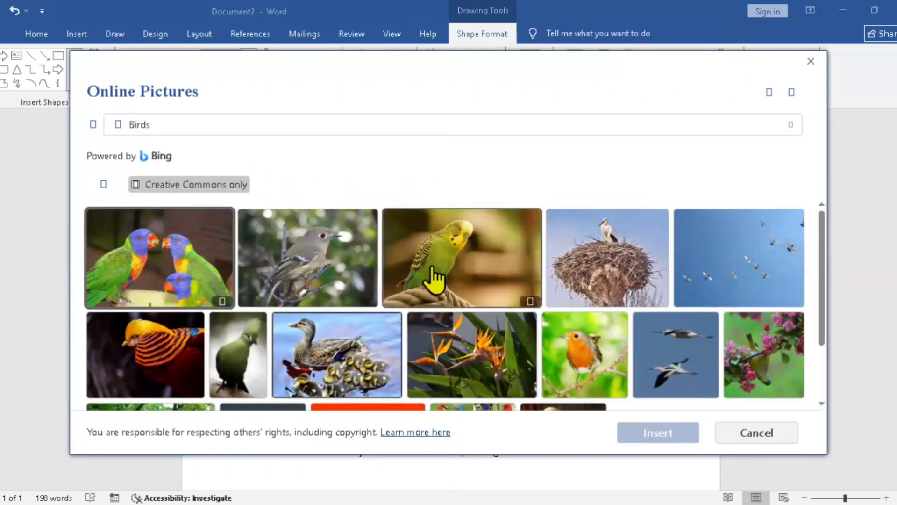
{"action": "left_click", "coordinate": [436, 295]}
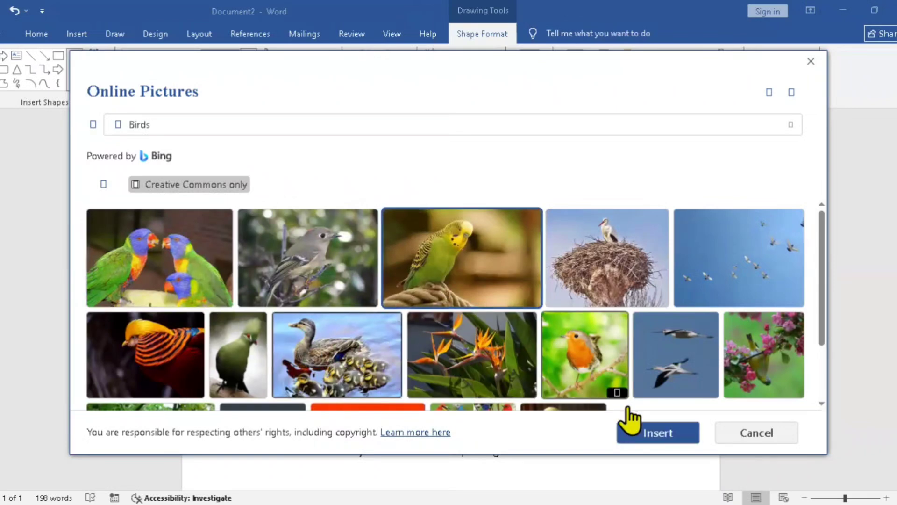
{"action": "left_click", "coordinate": [631, 424]}
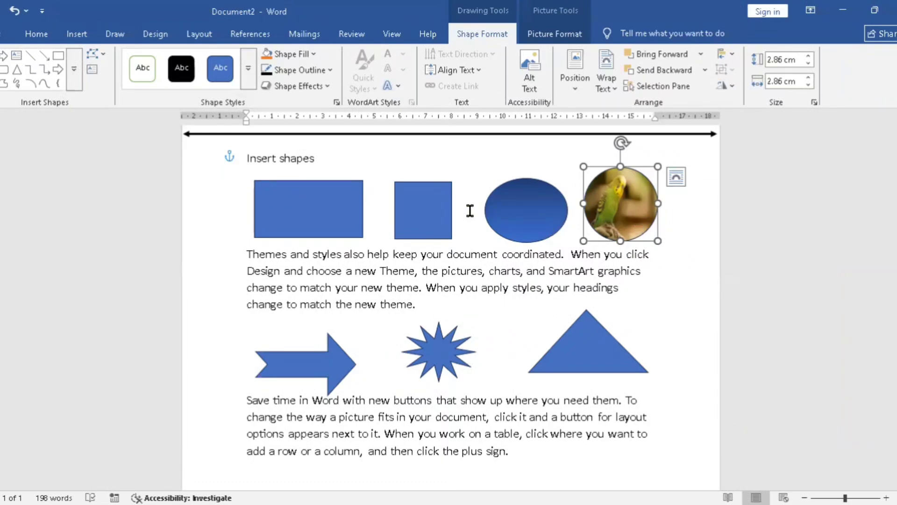
Fill the triangle with the online picture of a red apple with a green leaf from the Apple category.
{"action": "left_click", "coordinate": [599, 337]}
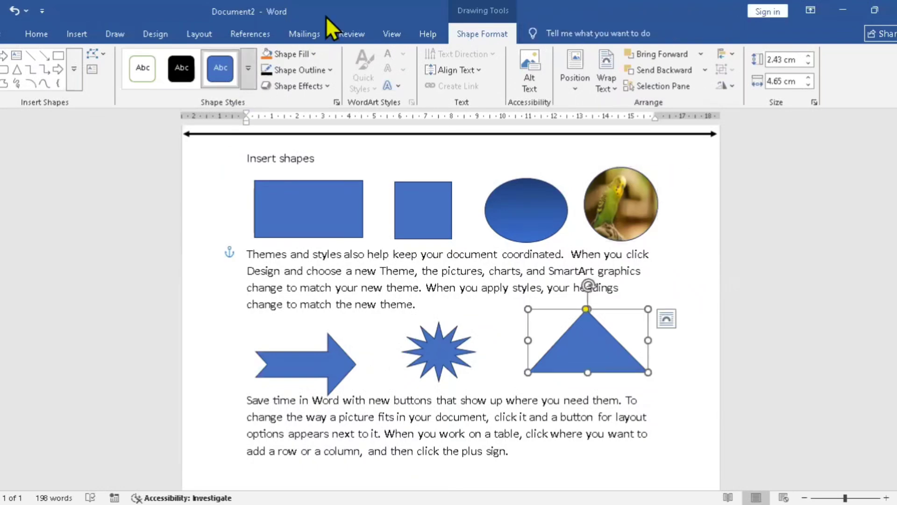
{"action": "left_click", "coordinate": [312, 53]}
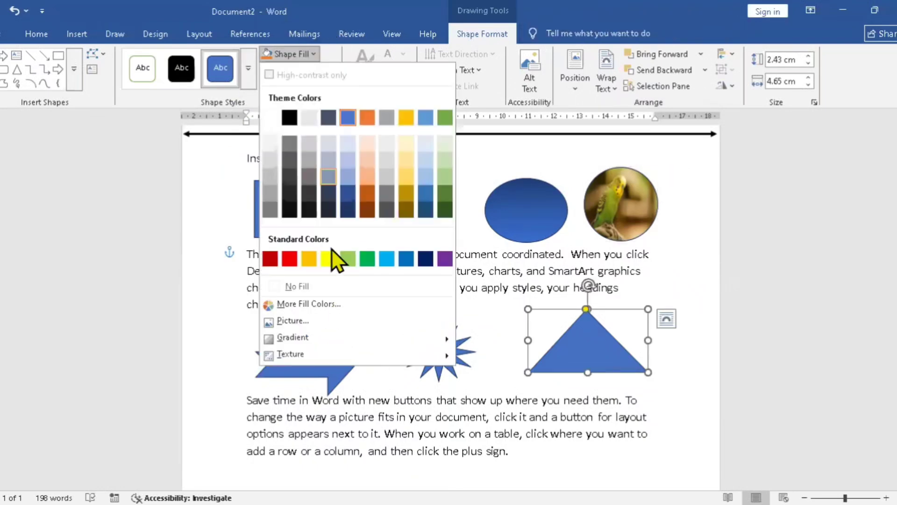
{"action": "left_click", "coordinate": [327, 321]}
{"action": "left_click", "coordinate": [361, 292]}
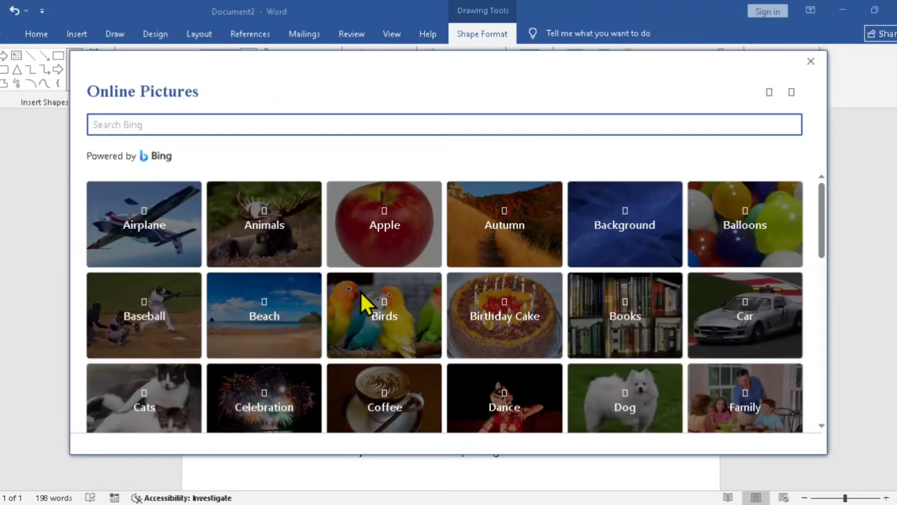
{"action": "left_click", "coordinate": [388, 211]}
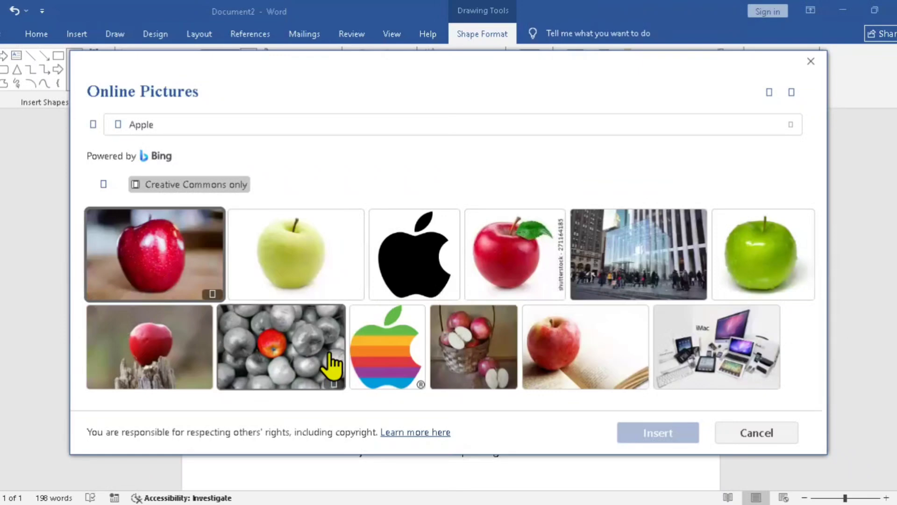
{"action": "left_click", "coordinate": [528, 264]}
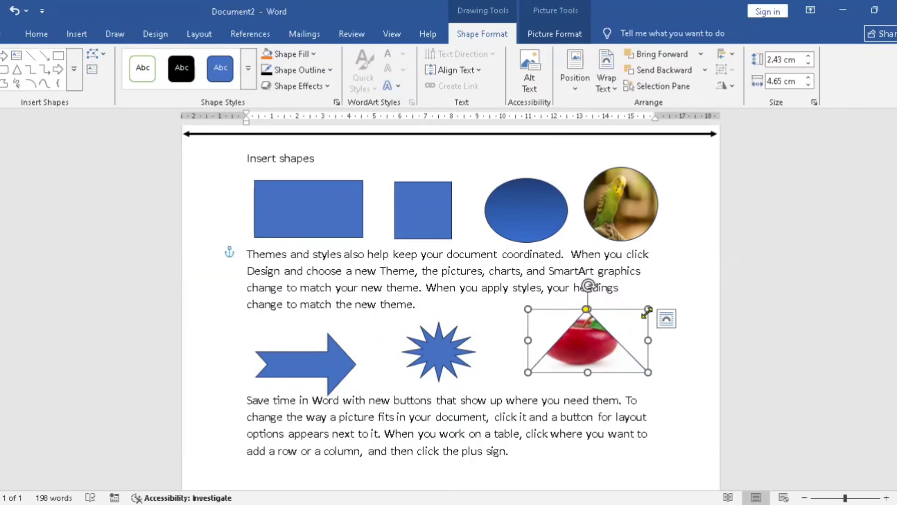
Enlarge the triangle to about 2.7 cm high by 4.84 cm wide and fill it with the light blue water-droplet texture.
{"action": "mouse_move", "coordinate": [649, 309]}
{"action": "left_mouse_down"}
{"action": "mouse_move", "coordinate": [653, 274]}
{"action": "mouse_move", "coordinate": [687, 273]}
{"action": "mouse_move", "coordinate": [652, 302]}
{"action": "left_mouse_up"}
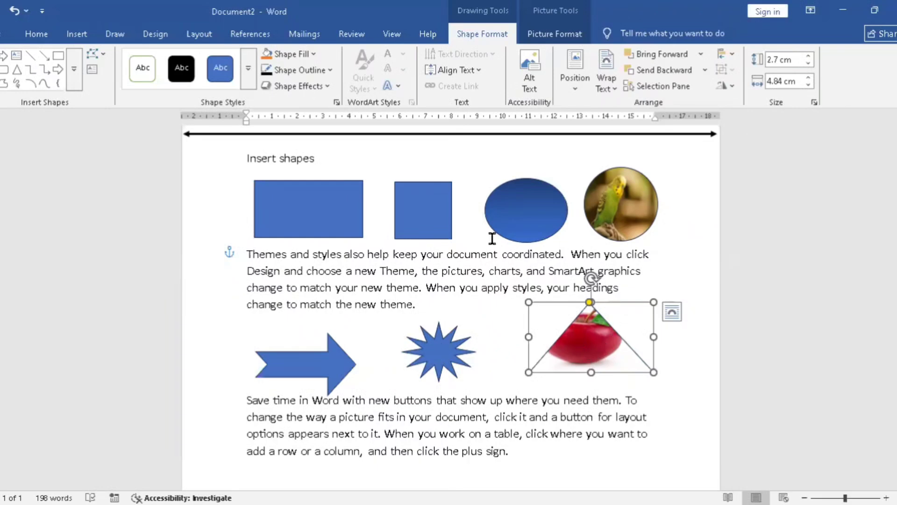
{"action": "left_click", "coordinate": [317, 52]}
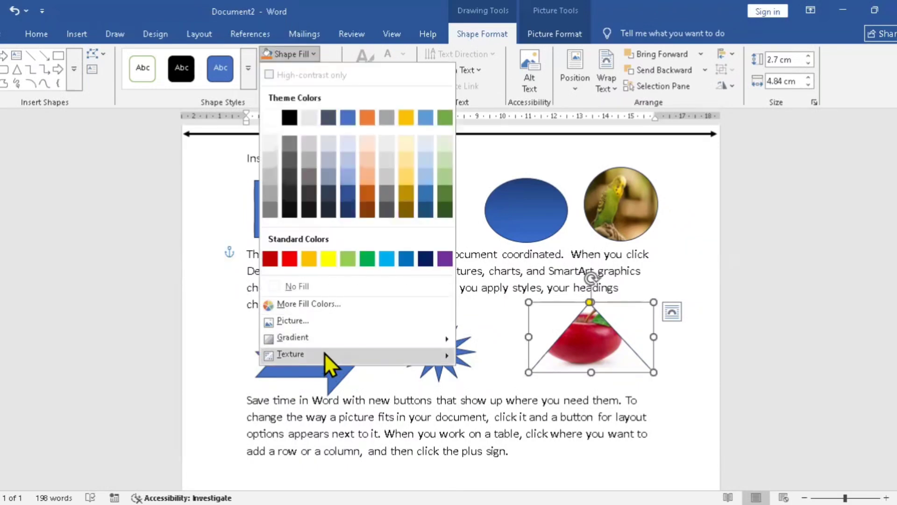
{"action": "mouse_move", "coordinate": [324, 353]}
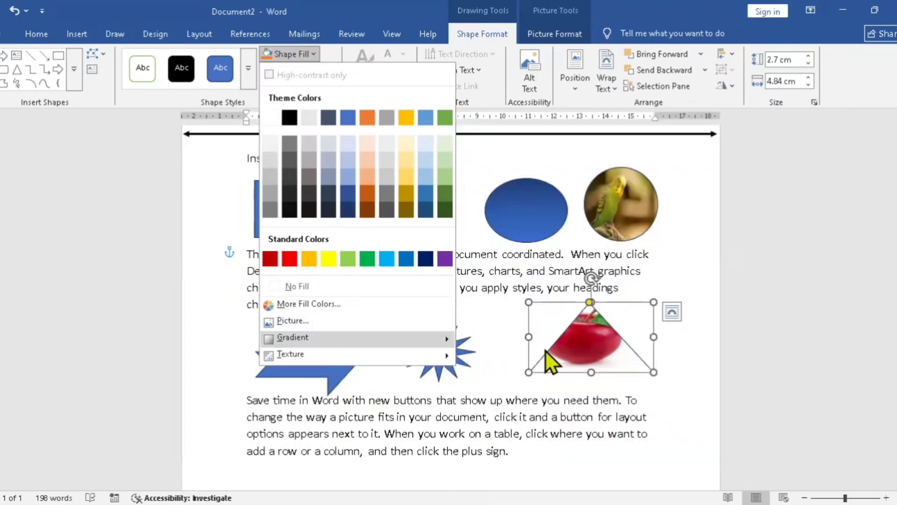
{"action": "mouse_move", "coordinate": [444, 355]}
{"action": "key", "text": "Escape"}
{"action": "key", "text": "Escape"}
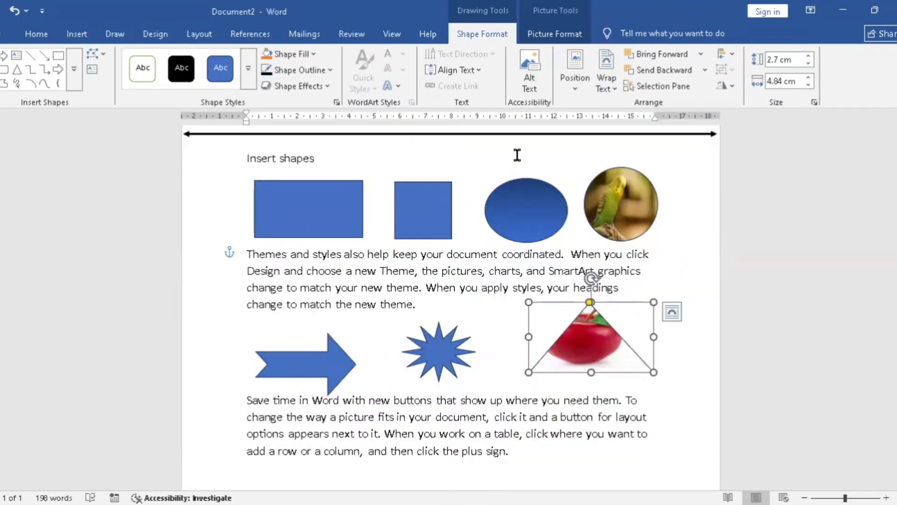
{"action": "left_click", "coordinate": [314, 55]}
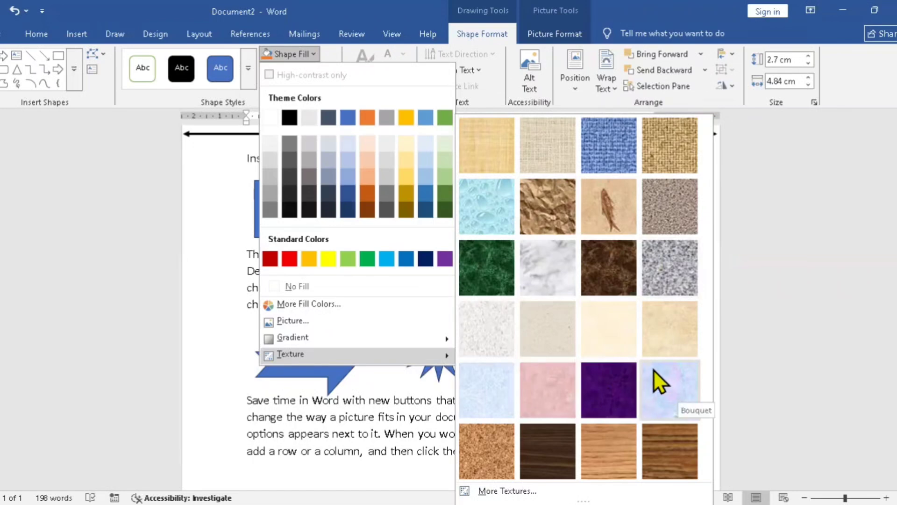
{"action": "left_click", "coordinate": [487, 197]}
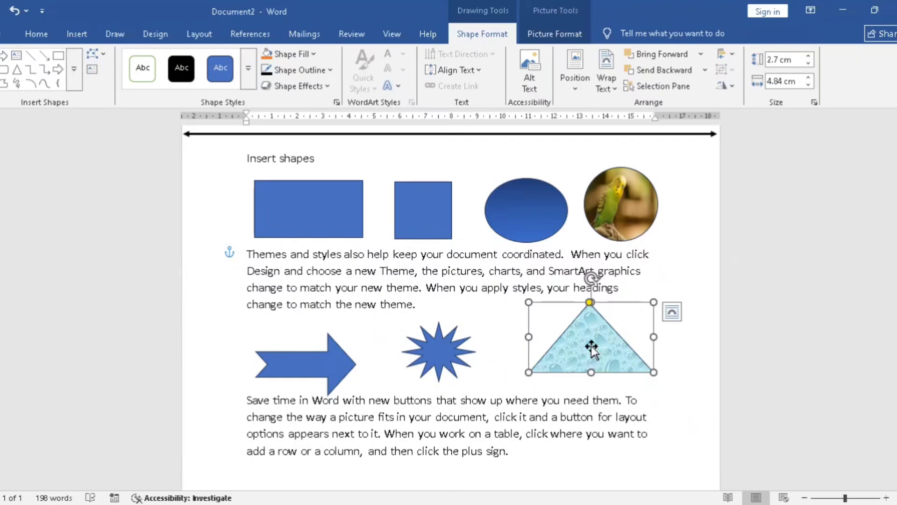
Give the triangle a black outline with a weight of 3 pt.
{"action": "left_click", "coordinate": [328, 70]}
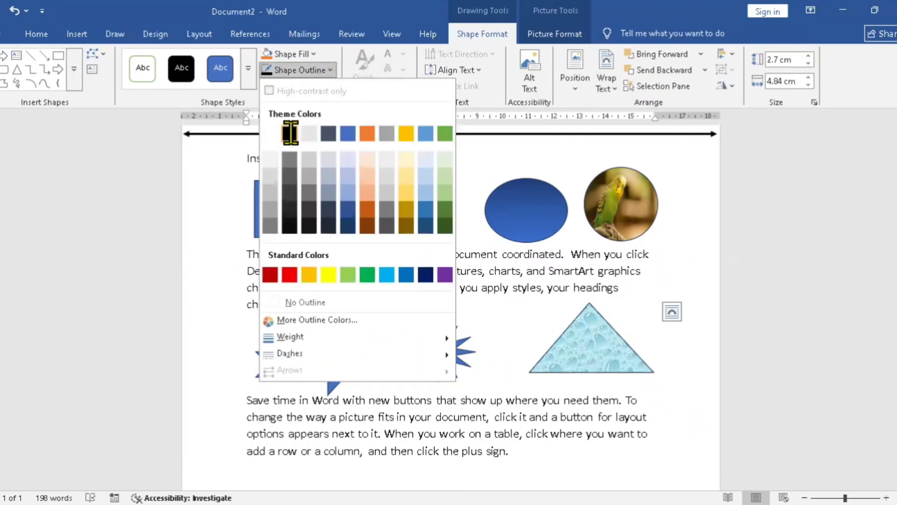
{"action": "left_click", "coordinate": [334, 68]}
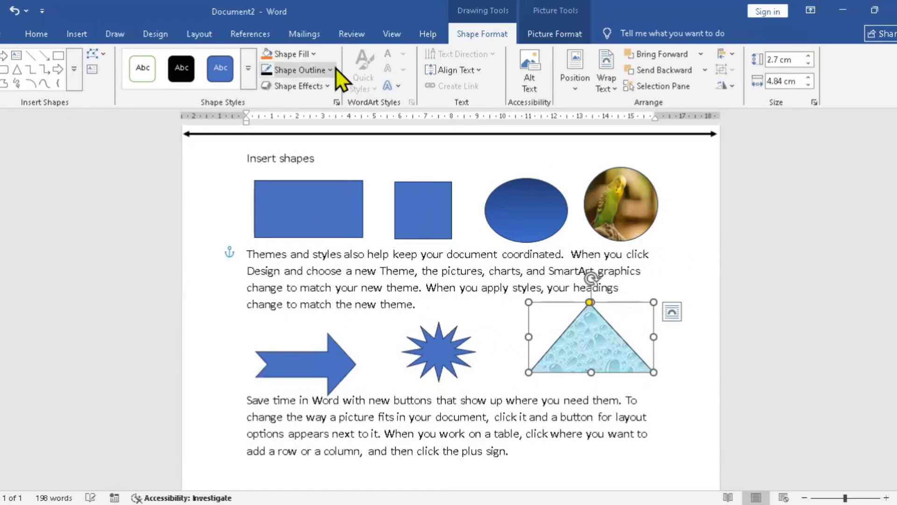
{"action": "left_click", "coordinate": [335, 68]}
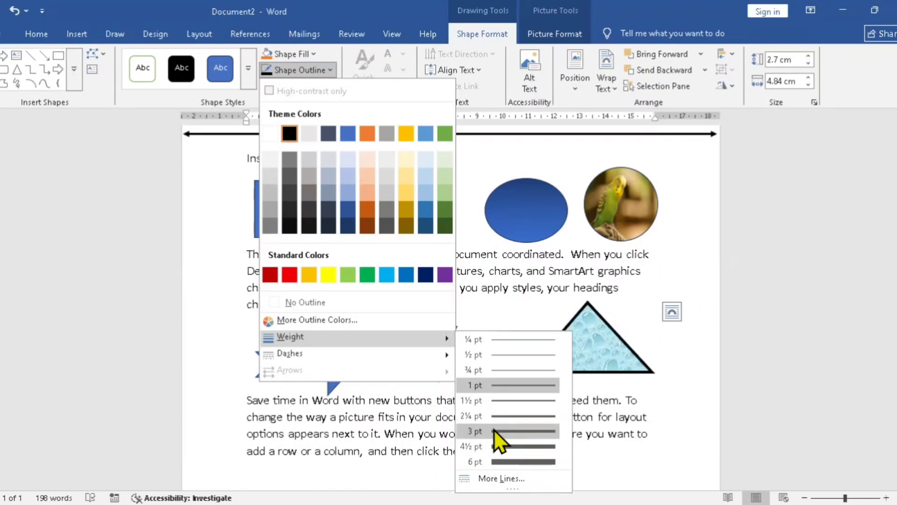
{"action": "left_click", "coordinate": [325, 71]}
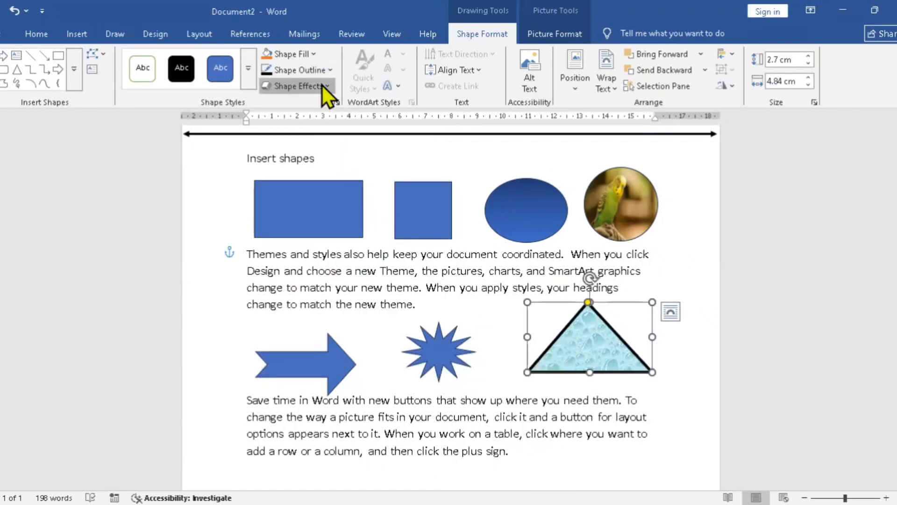
Apply the last shape-effect preset in the gallery to the triangle, and reset its preset to No Presets.
{"action": "left_click", "coordinate": [323, 86]}
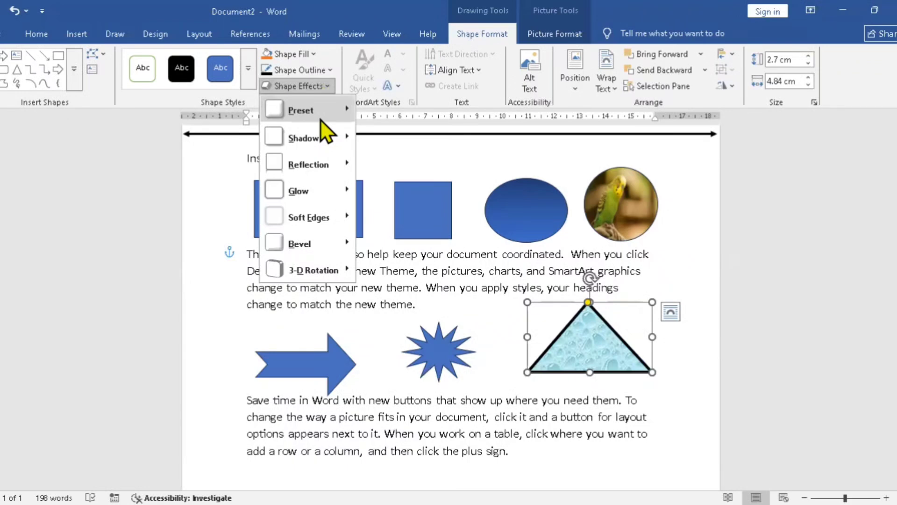
{"action": "mouse_move", "coordinate": [322, 121]}
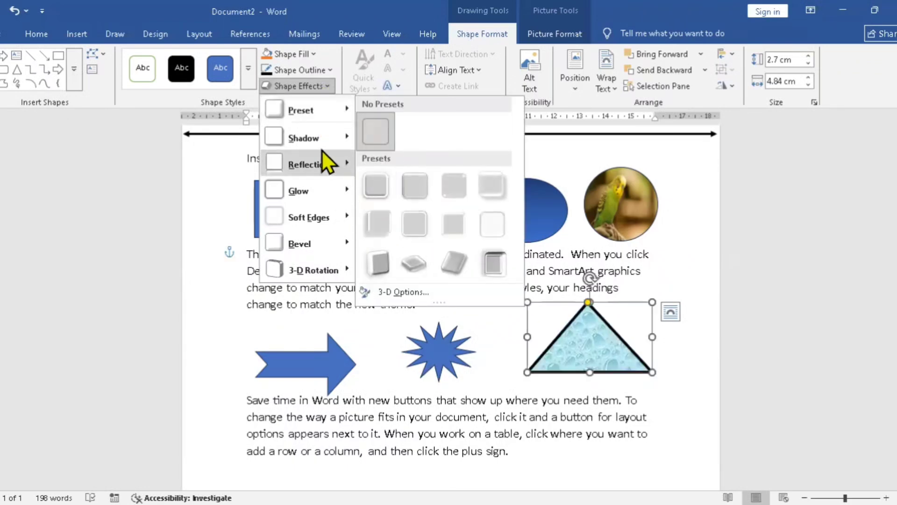
{"action": "mouse_move", "coordinate": [317, 164]}
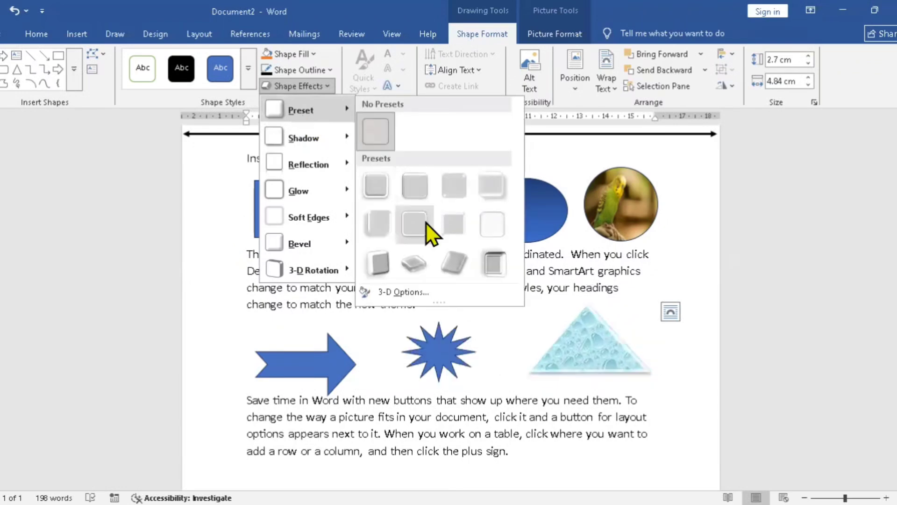
{"action": "left_click", "coordinate": [495, 264]}
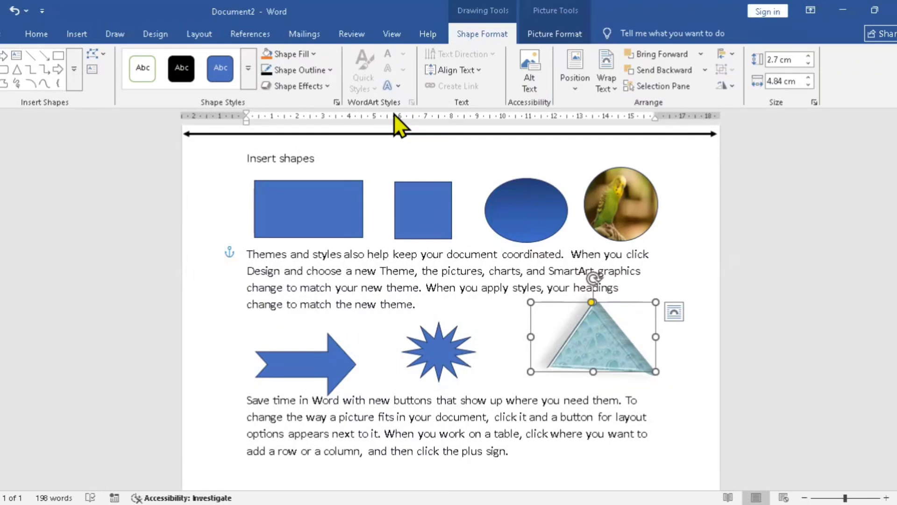
{"action": "left_click", "coordinate": [326, 89]}
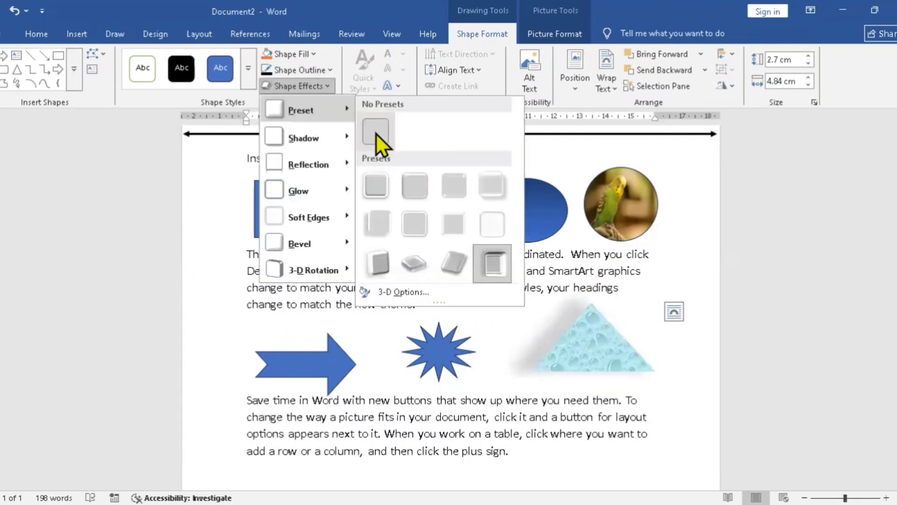
{"action": "left_click", "coordinate": [376, 133]}
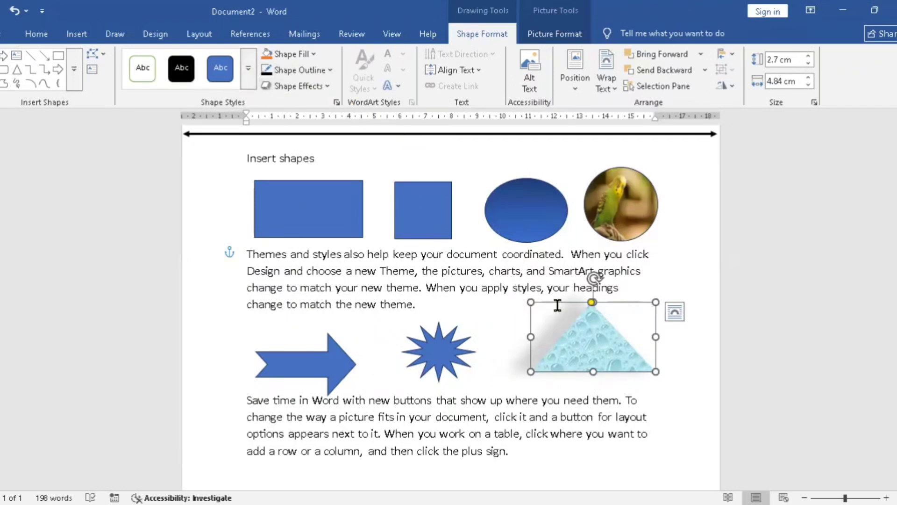
Add the text "shapes" inside the triangle in the bold black WordArt style that starts the last row of the gallery.
{"action": "right_click", "coordinate": [587, 340]}
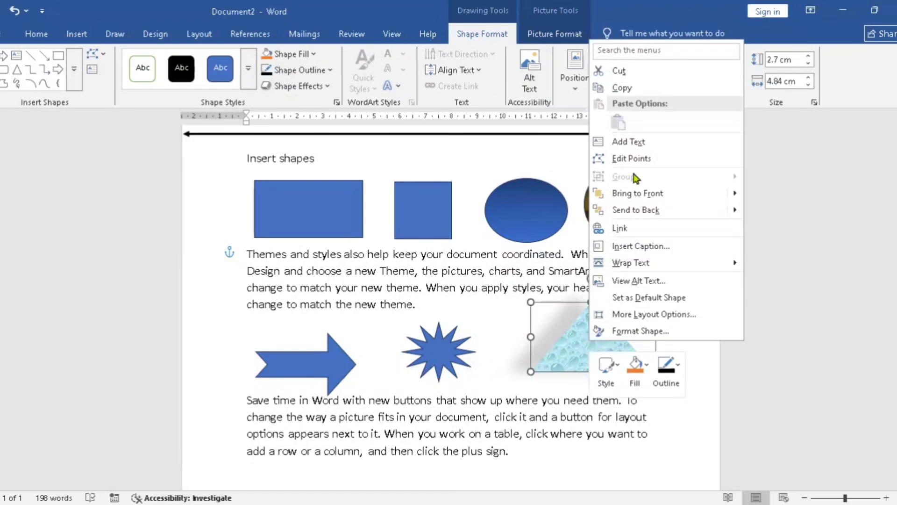
{"action": "left_click", "coordinate": [629, 141]}
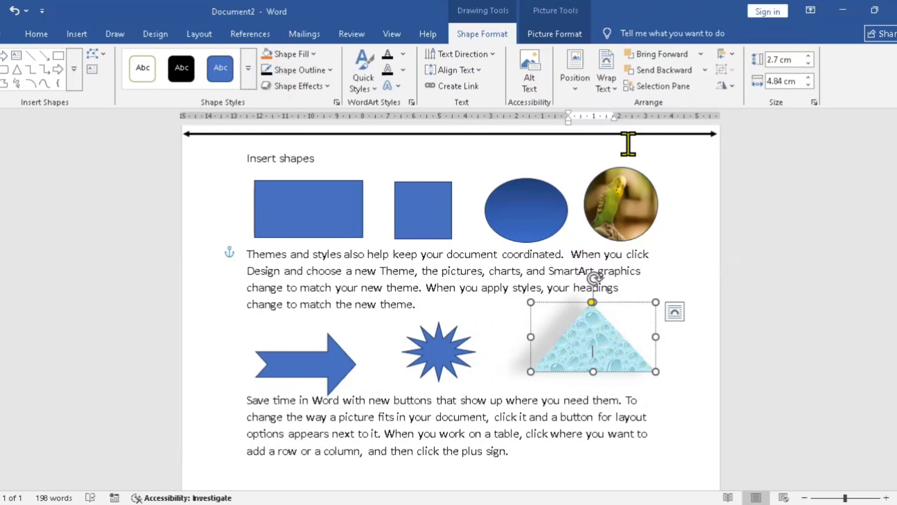
{"action": "left_click", "coordinate": [372, 86]}
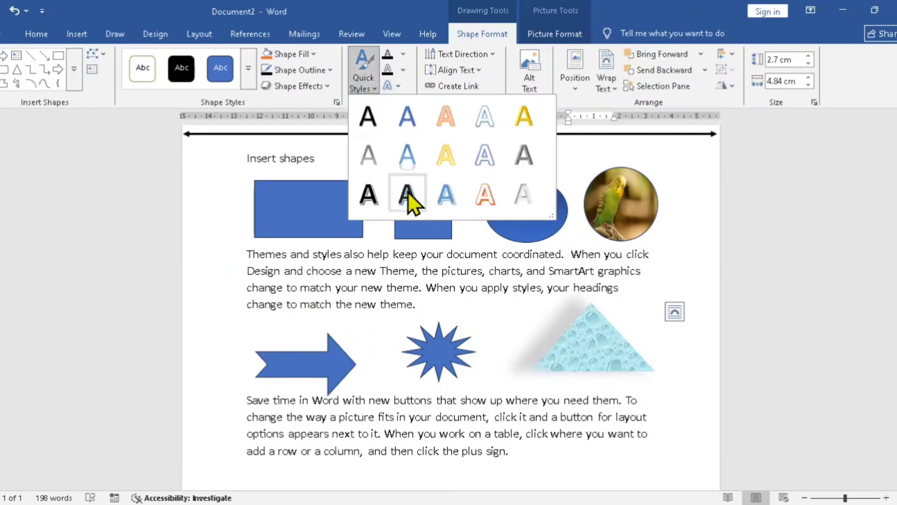
{"action": "left_click", "coordinate": [369, 192]}
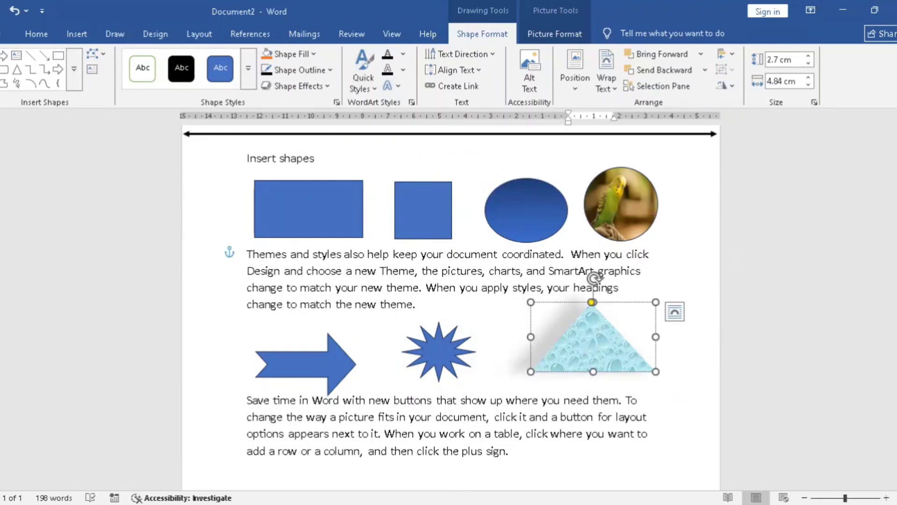
{"action": "type", "text": "shapes"}
Enlarge all the text inside the triangle by four font-size steps.
{"action": "key", "text": "ctrl+a"}
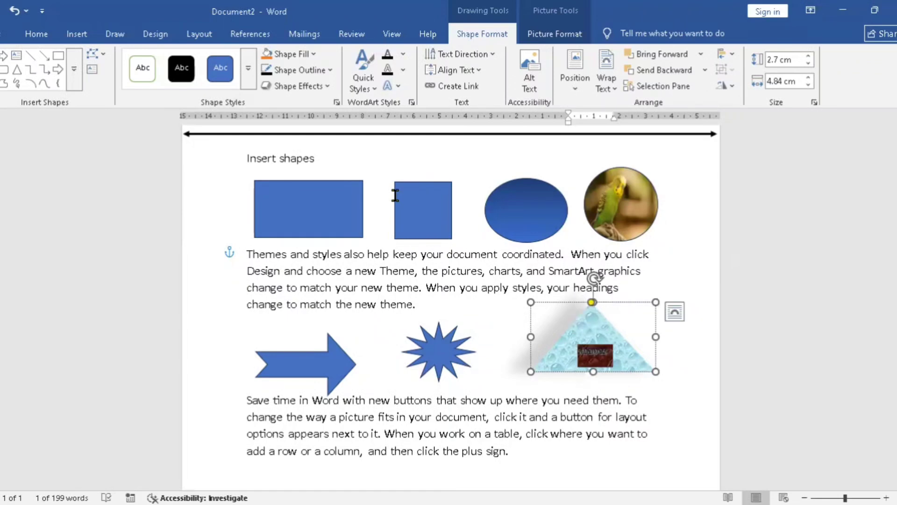
{"action": "key", "text": "ctrl+shift+period"}
{"action": "key", "text": "ctrl+shift+period"}
{"action": "key", "text": "ctrl+shift+period"}
{"action": "key", "text": "ctrl+shift+period"}
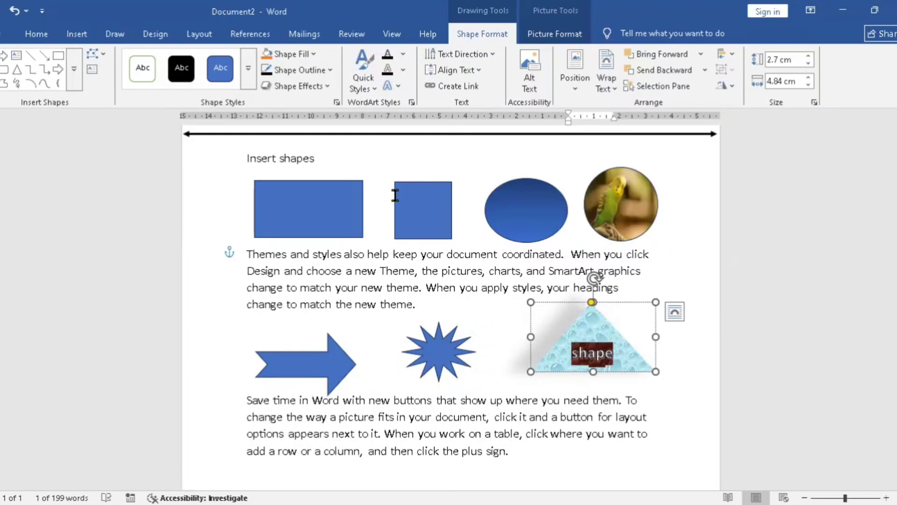
{"action": "key", "text": "ctrl+d"}
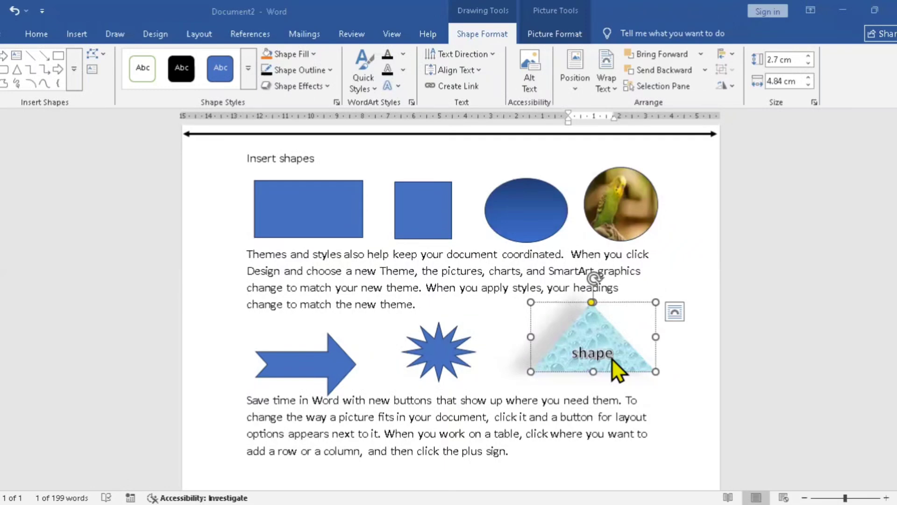
{"action": "left_click", "coordinate": [537, 212]}
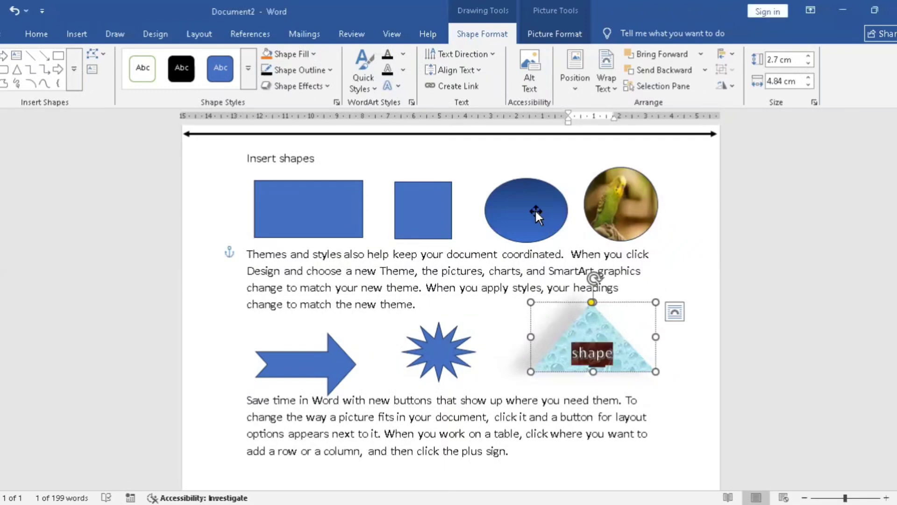
{"action": "right_click", "coordinate": [536, 213]}
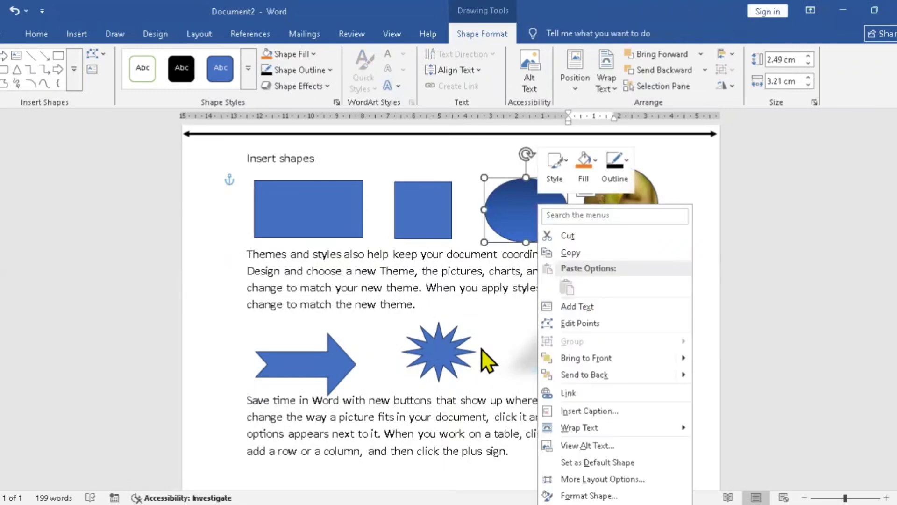
{"action": "key", "text": "Escape"}
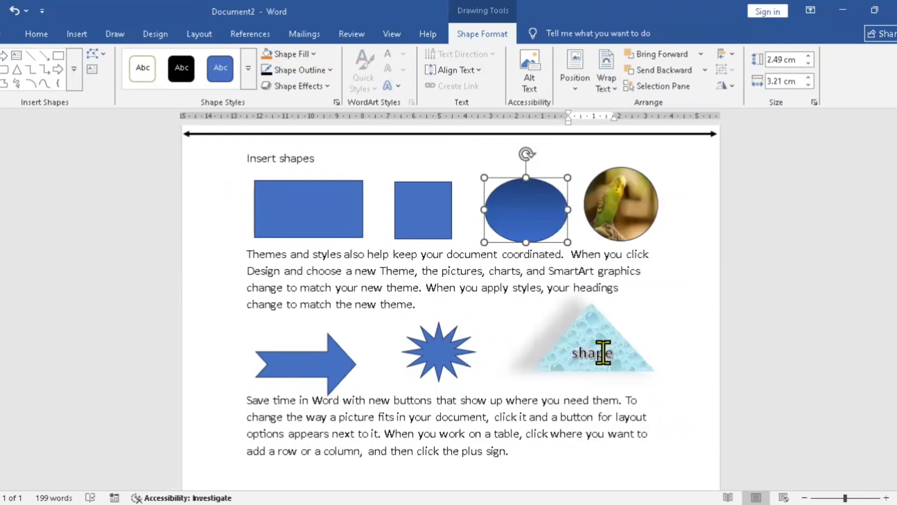
{"action": "left_click", "coordinate": [604, 355]}
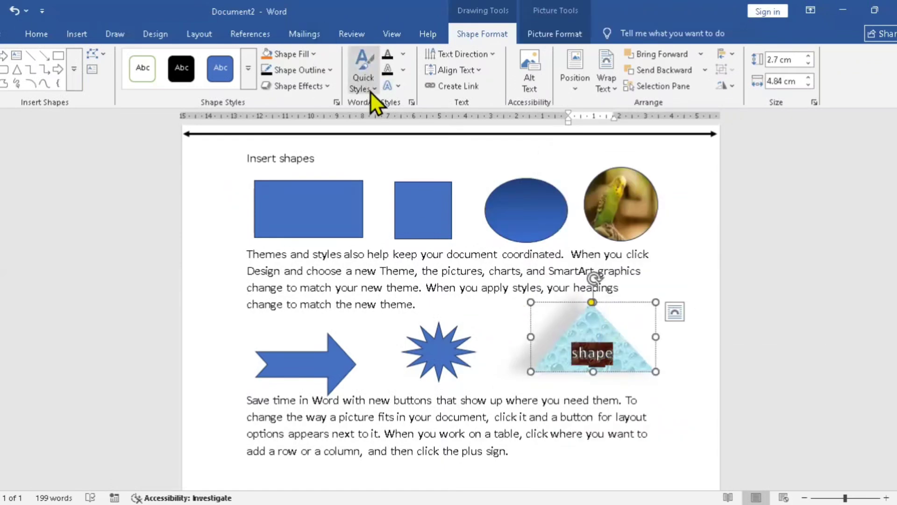
{"action": "left_click", "coordinate": [405, 105]}
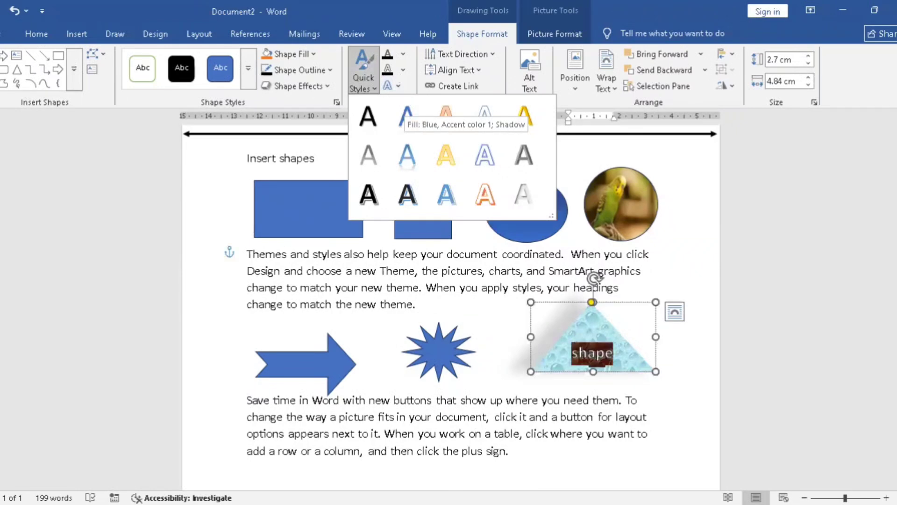
{"action": "left_click", "coordinate": [404, 56]}
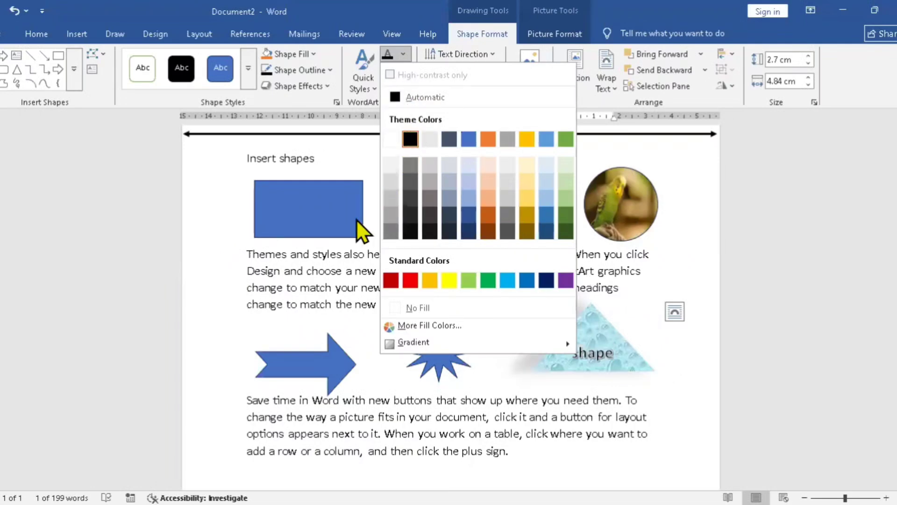
{"action": "left_click", "coordinate": [535, 325]}
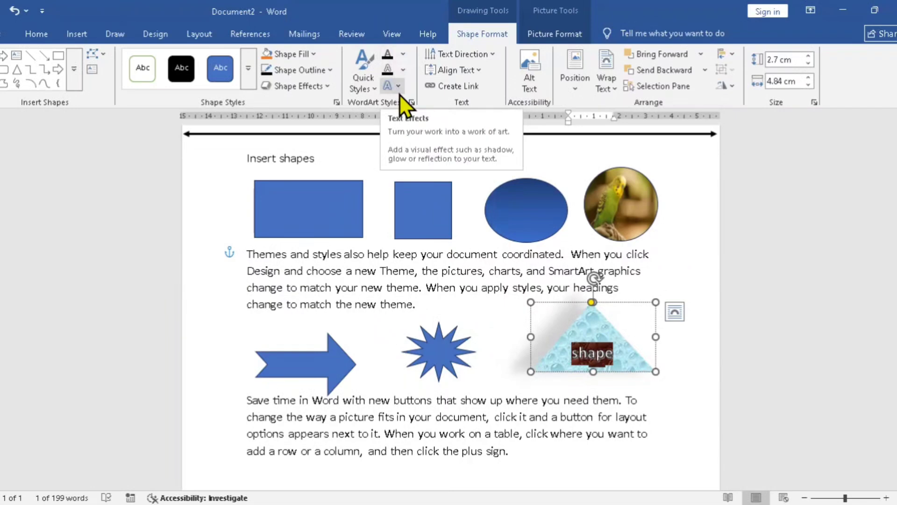
Set both the text fill and the text outline of the triangle's text to Dark Blue.
{"action": "left_click", "coordinate": [403, 56]}
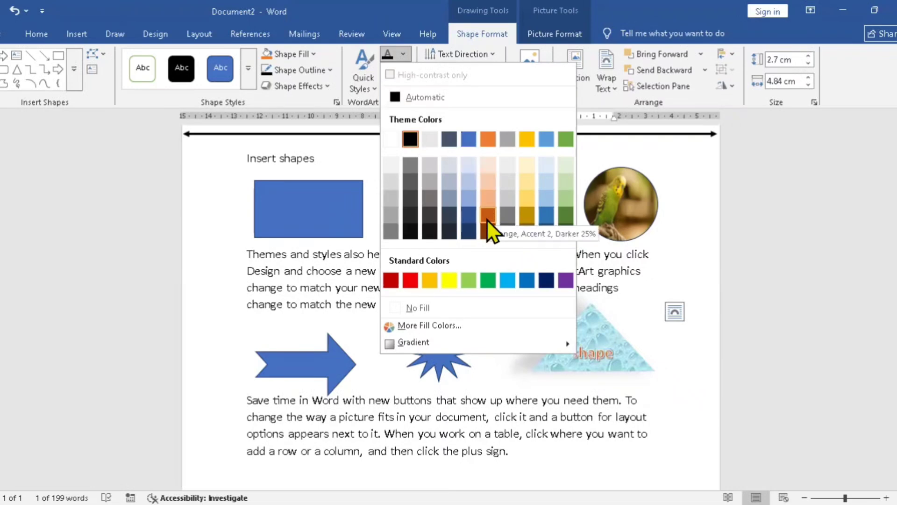
{"action": "left_click", "coordinate": [551, 283]}
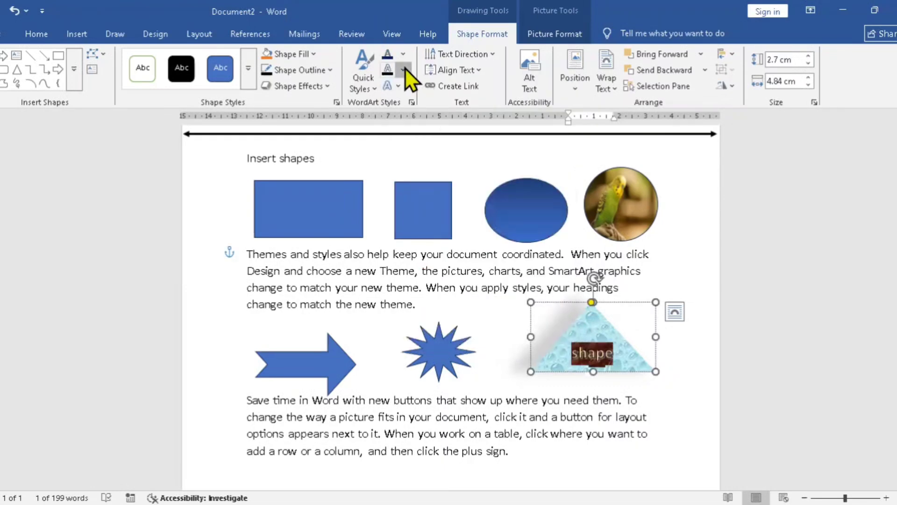
{"action": "left_click", "coordinate": [405, 70]}
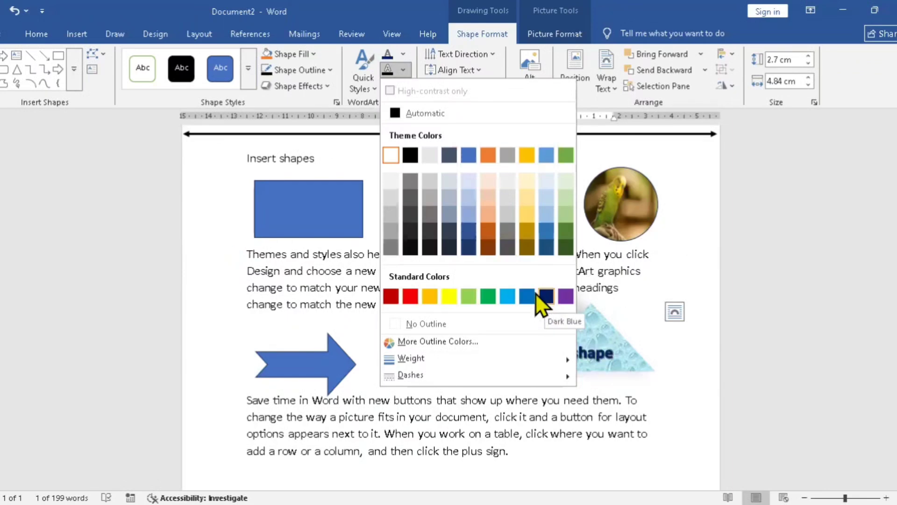
{"action": "left_click", "coordinate": [536, 293]}
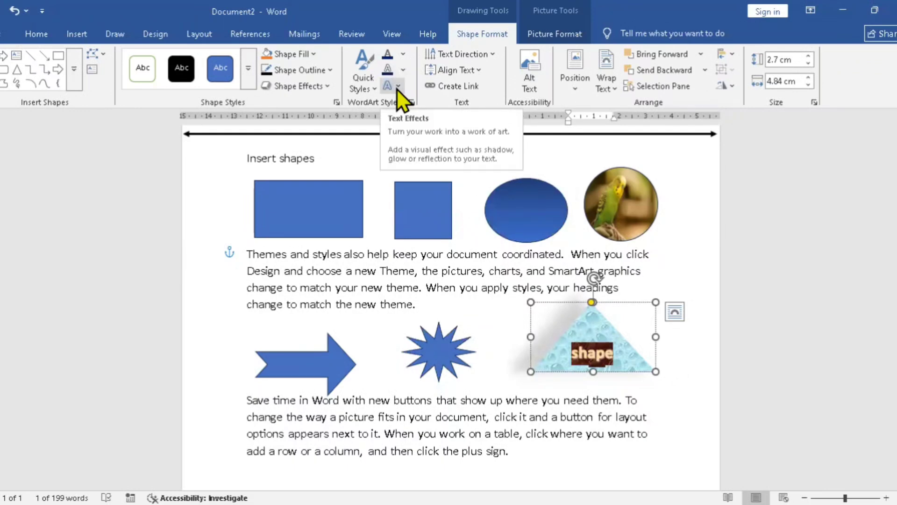
{"action": "left_click", "coordinate": [397, 89]}
{"action": "mouse_move", "coordinate": [420, 136]}
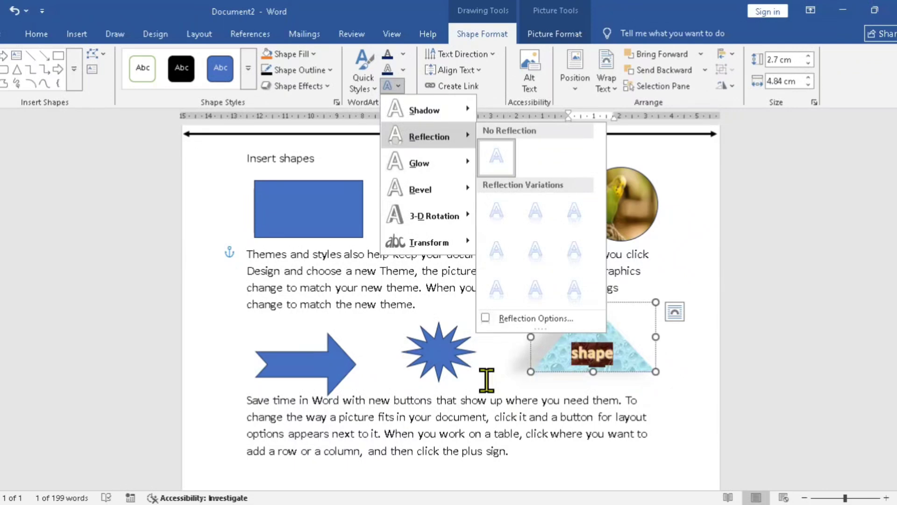
{"action": "left_click", "coordinate": [486, 380]}
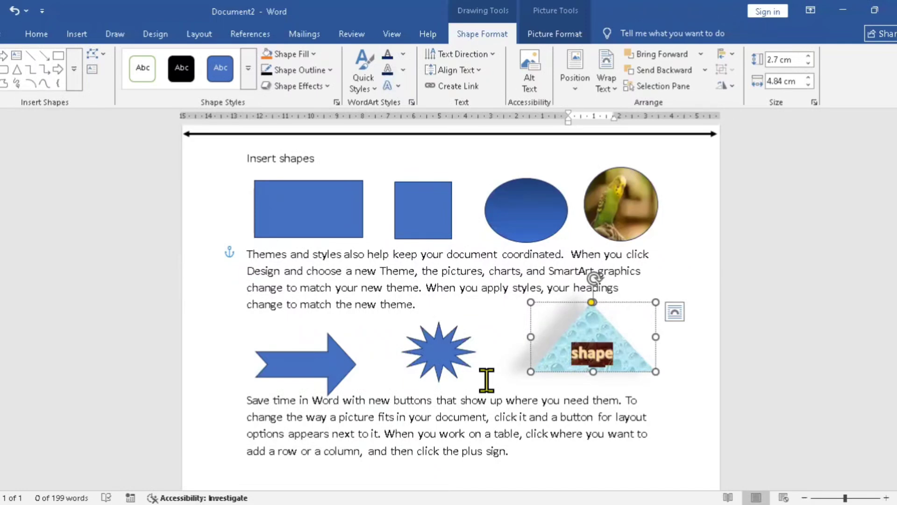
{"action": "key", "text": "Escape"}
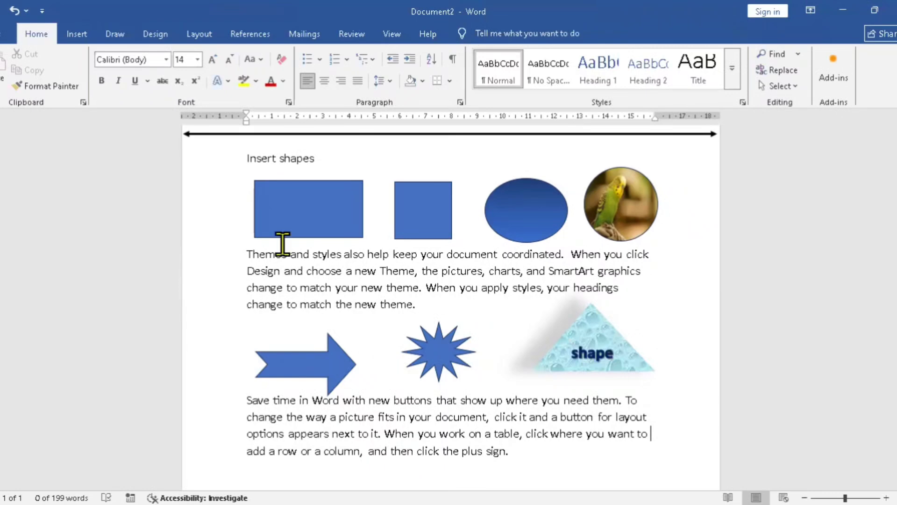
Push the paragraph's last line onto a second page and draw an oval about 7 cm wide and 5.1 cm high in the space.
{"action": "key", "text": "ctrl+Return"}
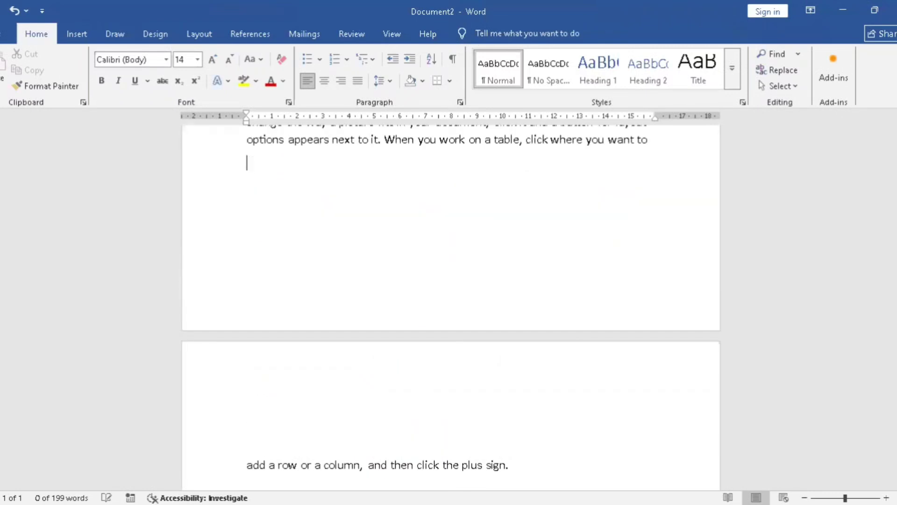
{"action": "left_click", "coordinate": [84, 35]}
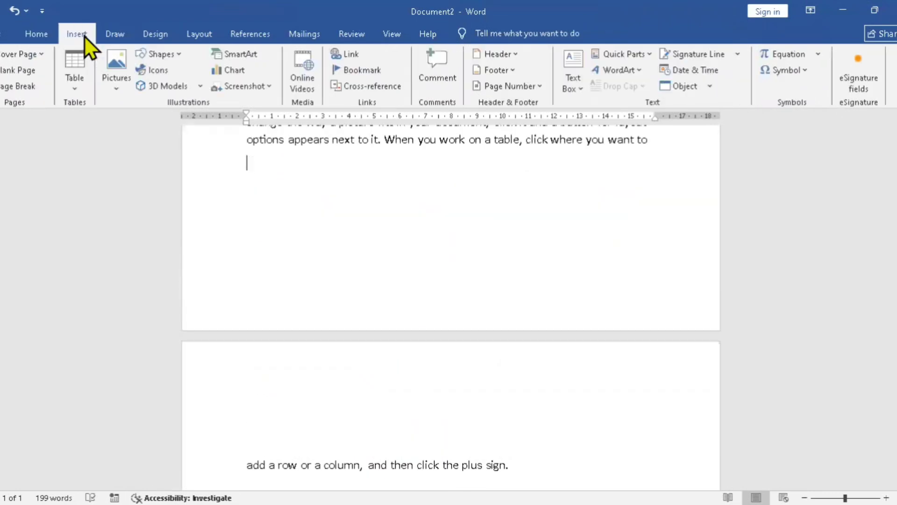
{"action": "left_click", "coordinate": [183, 58]}
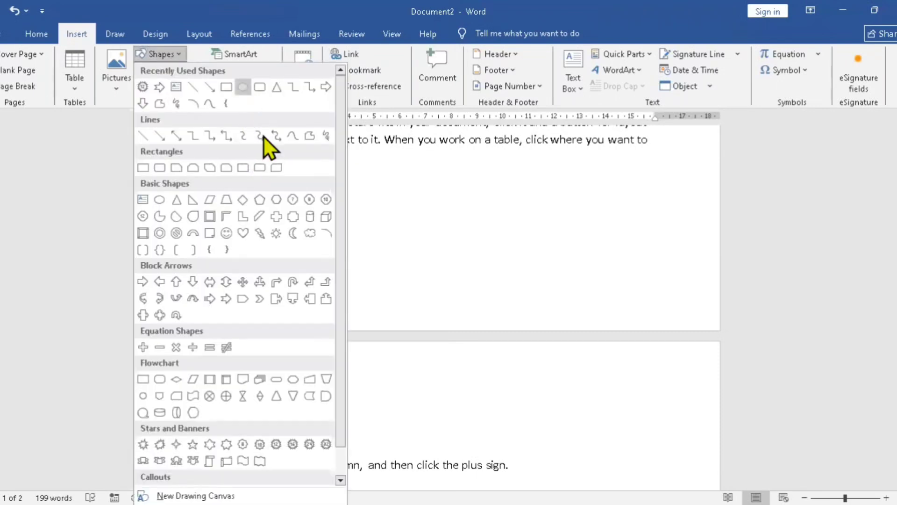
{"action": "left_click_drag", "start_coordinate": [263, 174], "coordinate": [443, 305]}
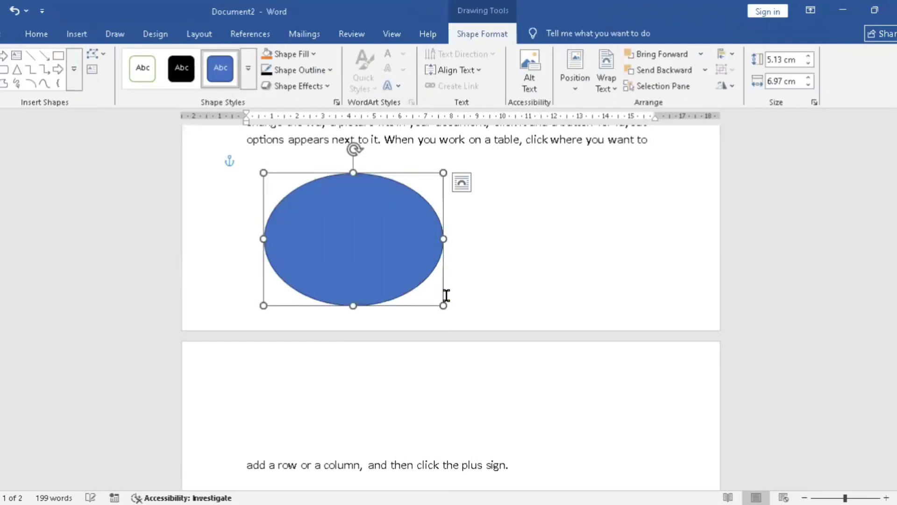
Shrink the new oval to a rounder shape about 5.3 cm wide and 4.6 cm high.
{"action": "left_click", "coordinate": [400, 266]}
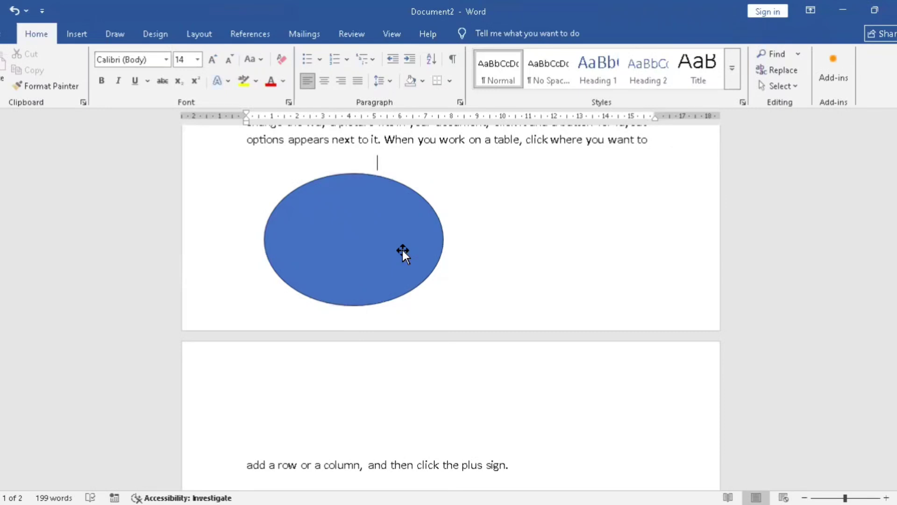
{"action": "left_click", "coordinate": [402, 251]}
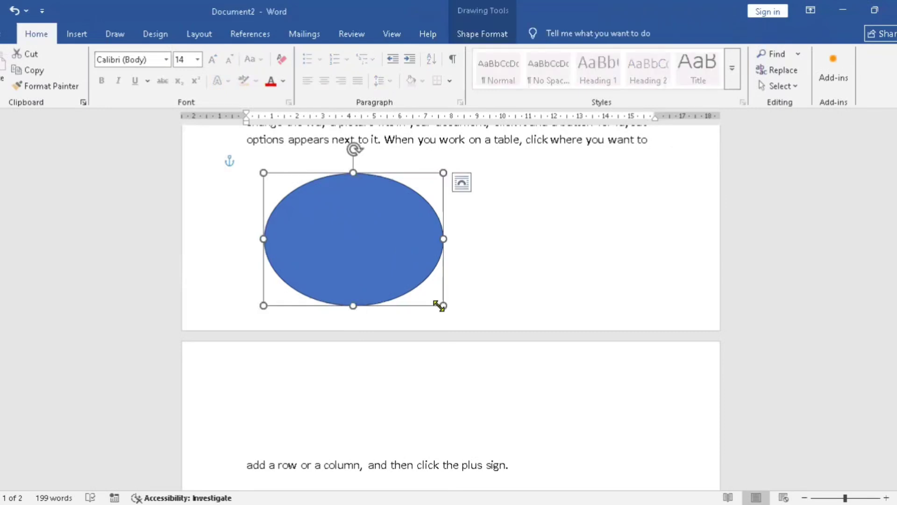
{"action": "mouse_move", "coordinate": [439, 306]}
{"action": "left_mouse_down"}
{"action": "mouse_move", "coordinate": [384, 283]}
{"action": "mouse_move", "coordinate": [396, 278]}
{"action": "mouse_move", "coordinate": [428, 294]}
{"action": "left_mouse_up"}
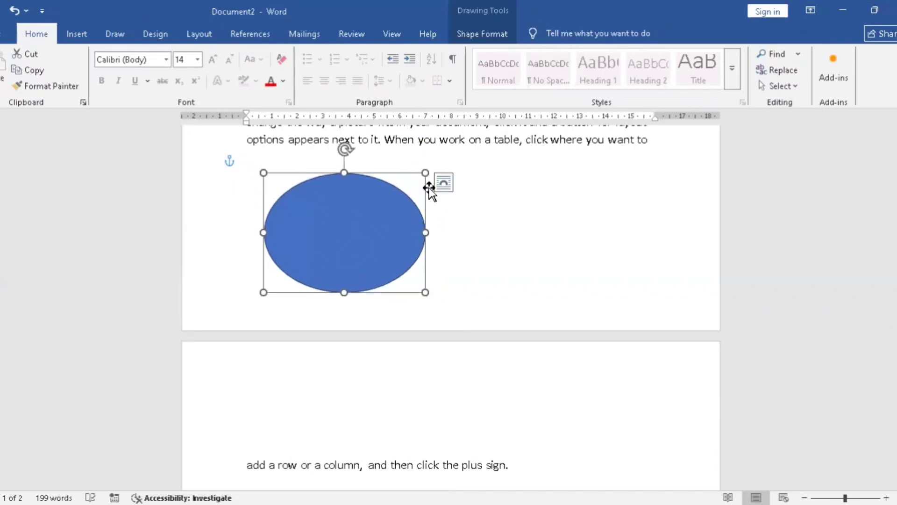
{"action": "left_click_drag", "start_coordinate": [427, 233], "coordinate": [401, 230]}
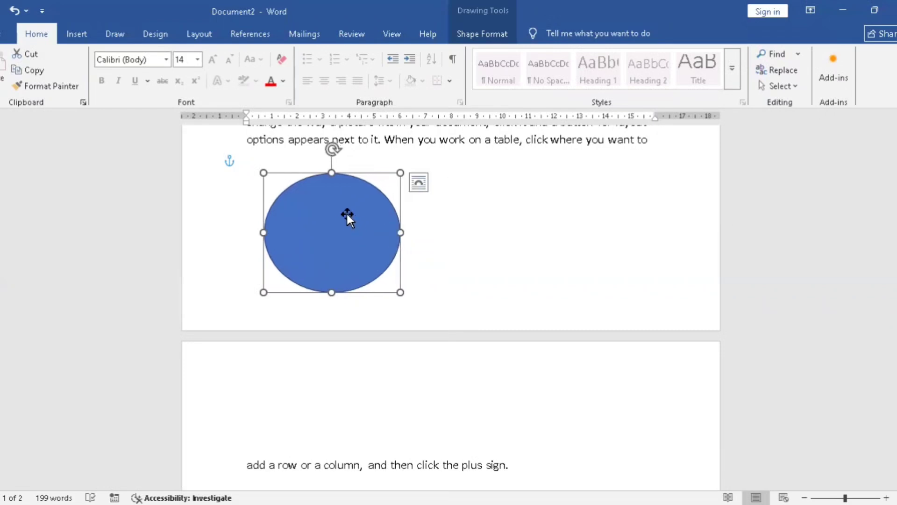
Fill the resized oval with the Water droplets texture.
{"action": "left_click", "coordinate": [489, 45]}
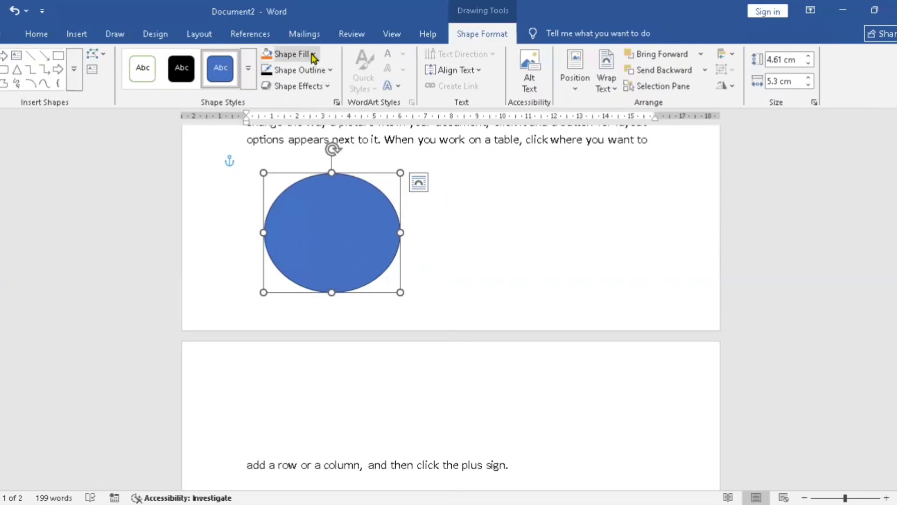
{"action": "left_click", "coordinate": [312, 55]}
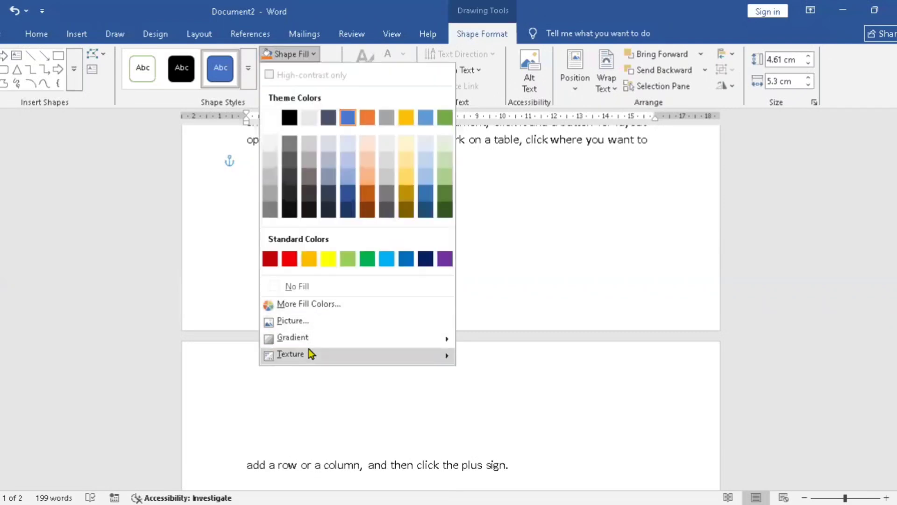
{"action": "mouse_move", "coordinate": [311, 358]}
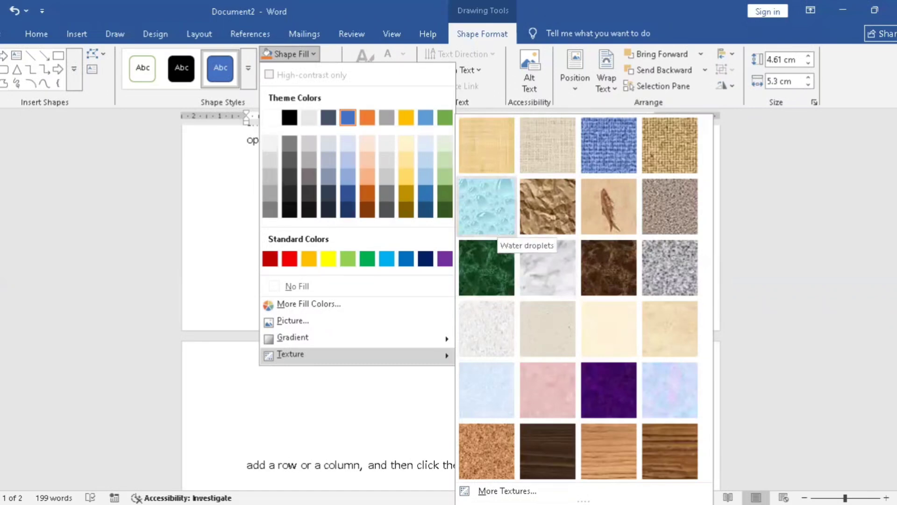
{"action": "left_click", "coordinate": [486, 206]}
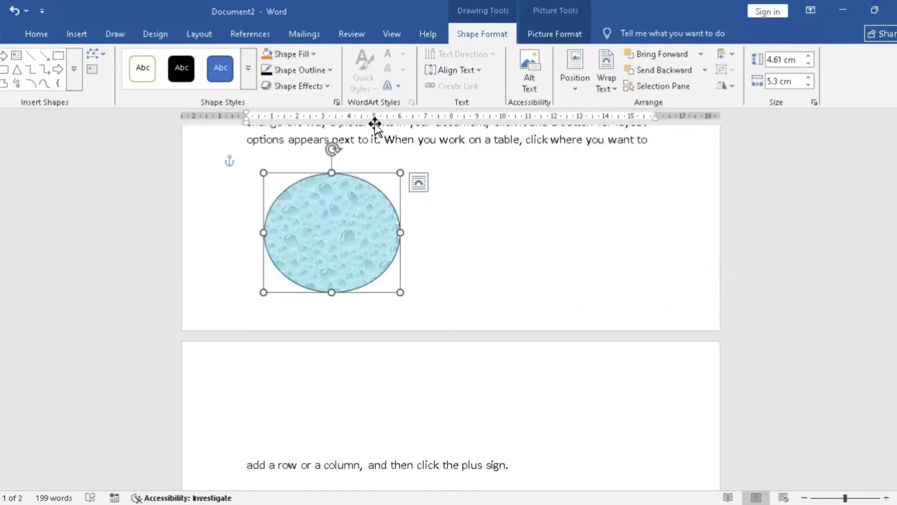
Thicken the textured oval's outline to a weight of 2¼ pt.
{"action": "left_click", "coordinate": [328, 72]}
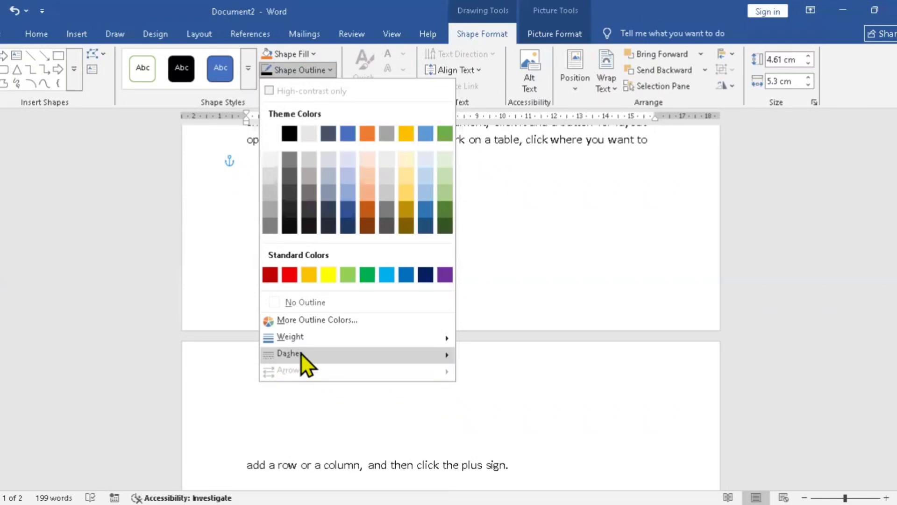
{"action": "mouse_move", "coordinate": [421, 337]}
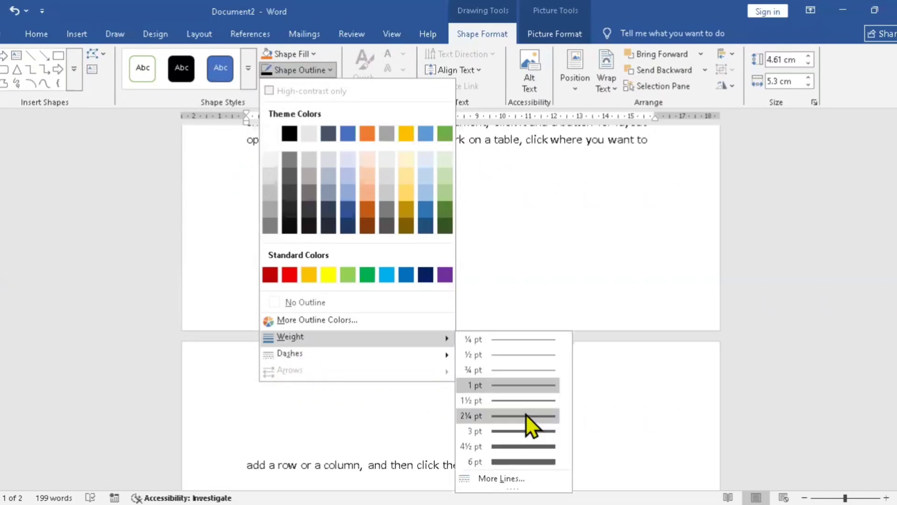
{"action": "key", "text": "Escape"}
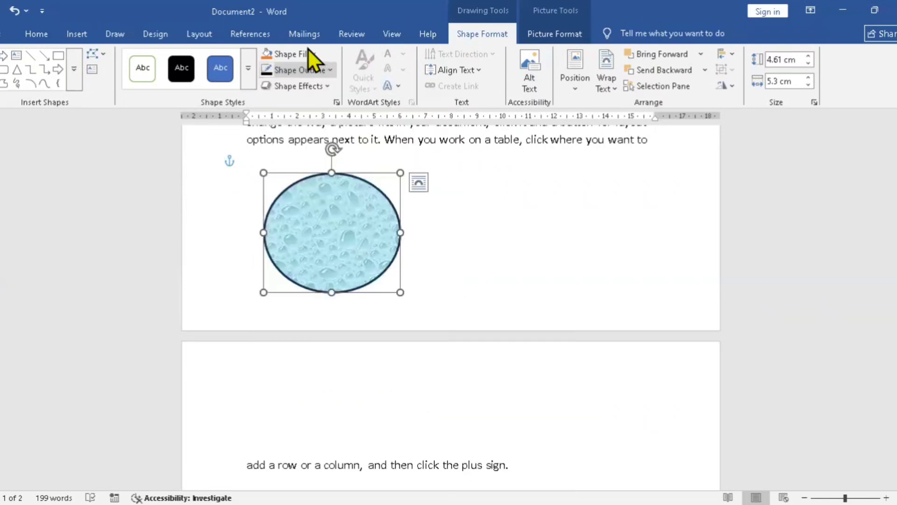
Try a black fill on the textured oval and restore its texture.
{"action": "left_click", "coordinate": [314, 54]}
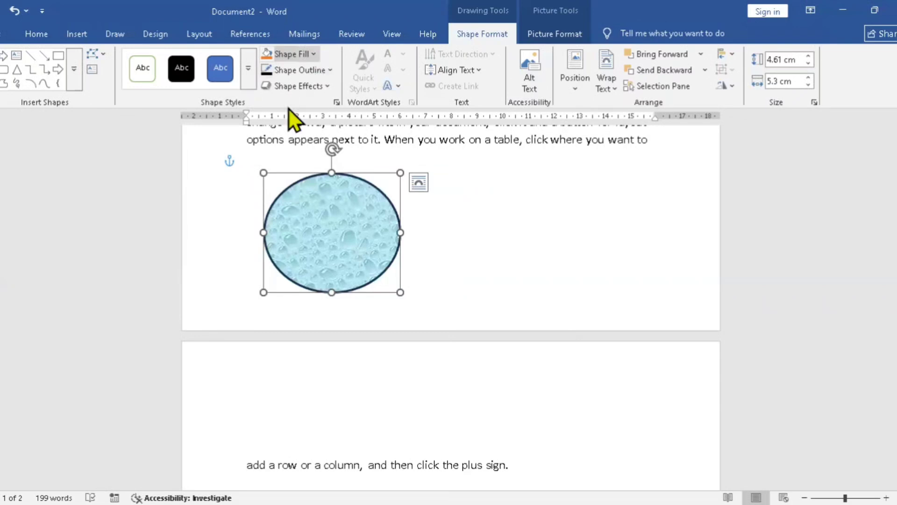
{"action": "left_click", "coordinate": [290, 116]}
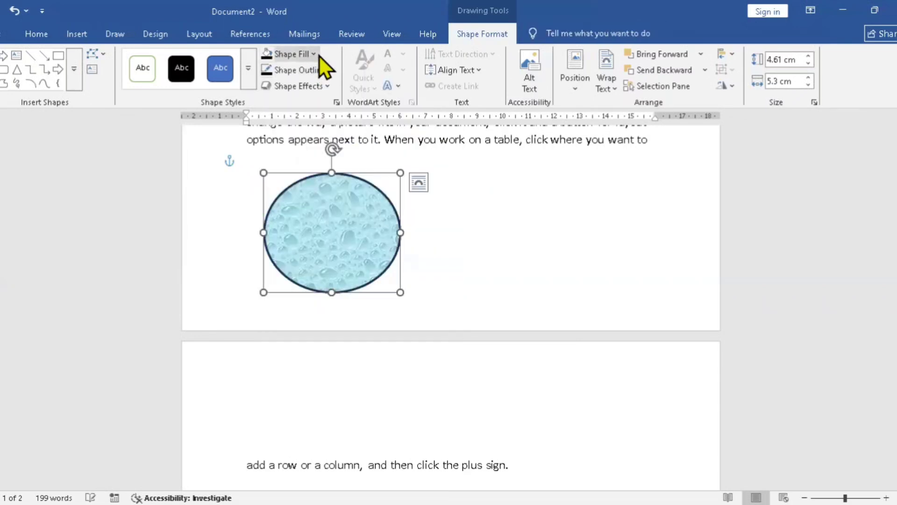
{"action": "left_click", "coordinate": [319, 57]}
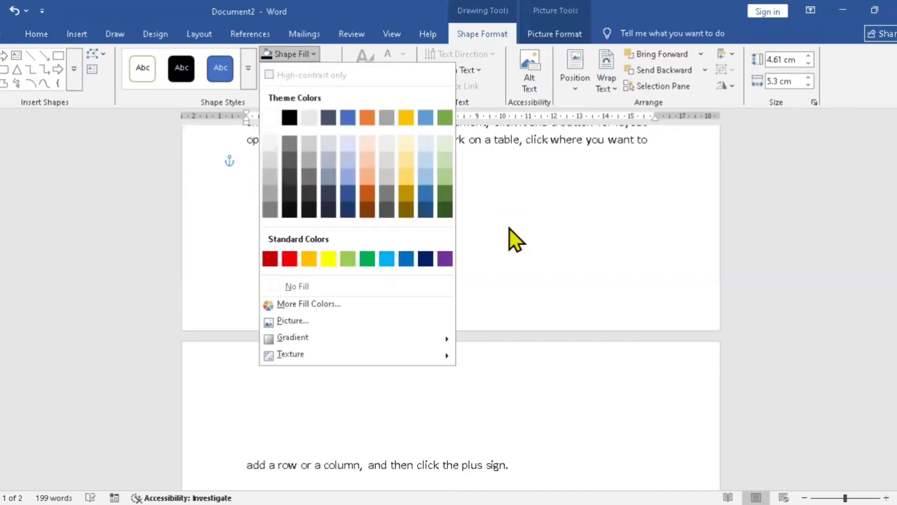
{"action": "left_click", "coordinate": [509, 229]}
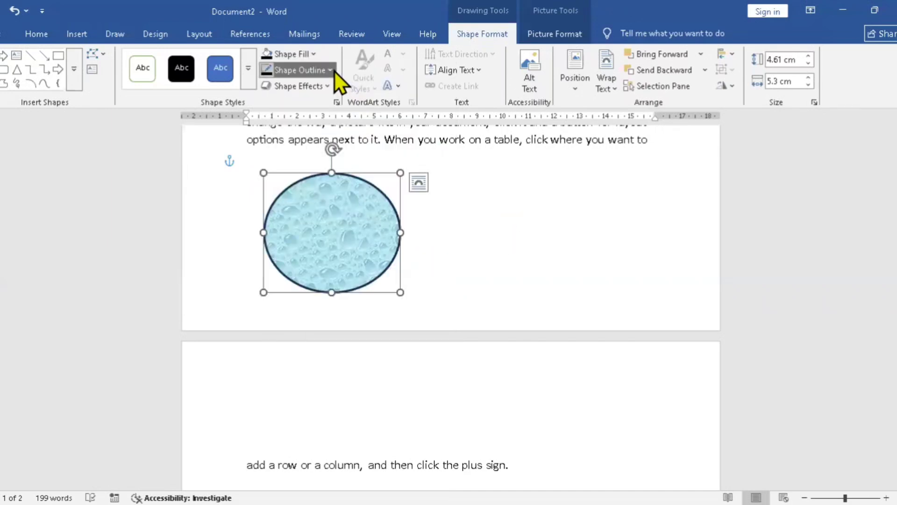
Change the oval's outline colour to black.
{"action": "left_click", "coordinate": [331, 70]}
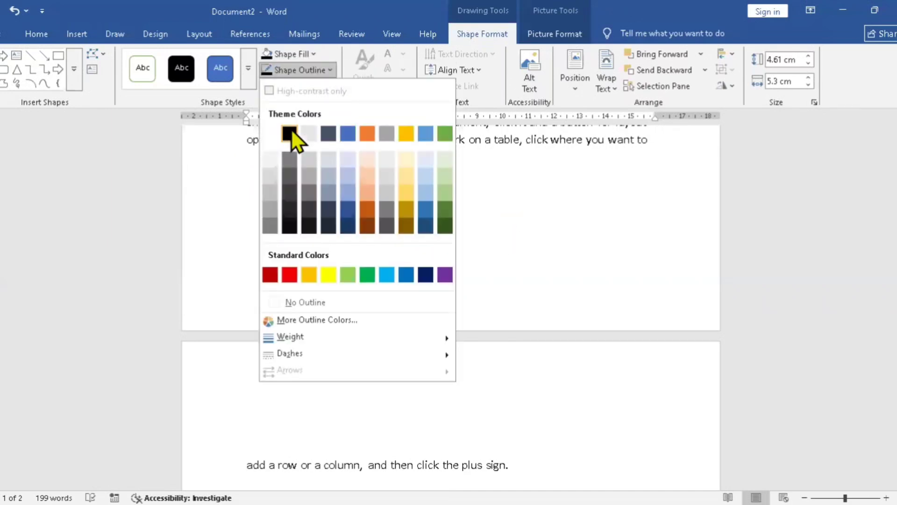
{"action": "left_click", "coordinate": [291, 132]}
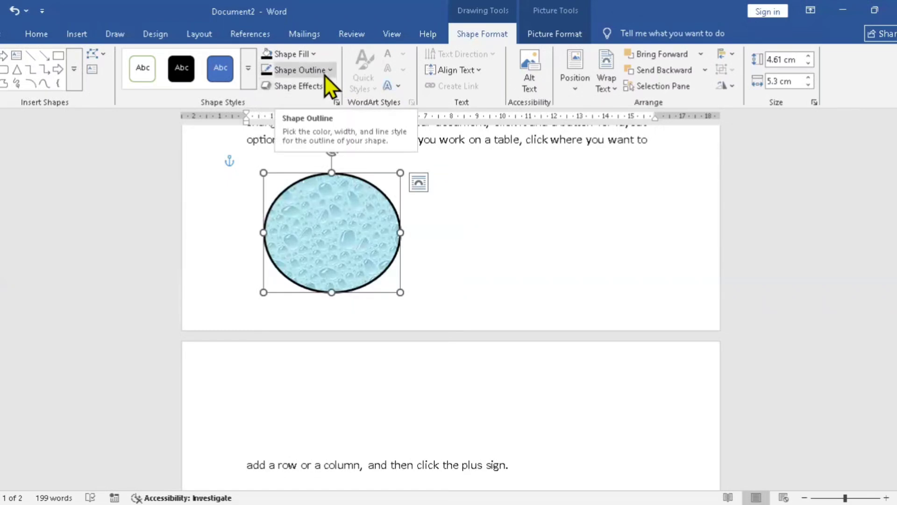
Add the text "CICLE" inside the textured oval.
{"action": "right_click", "coordinate": [300, 270]}
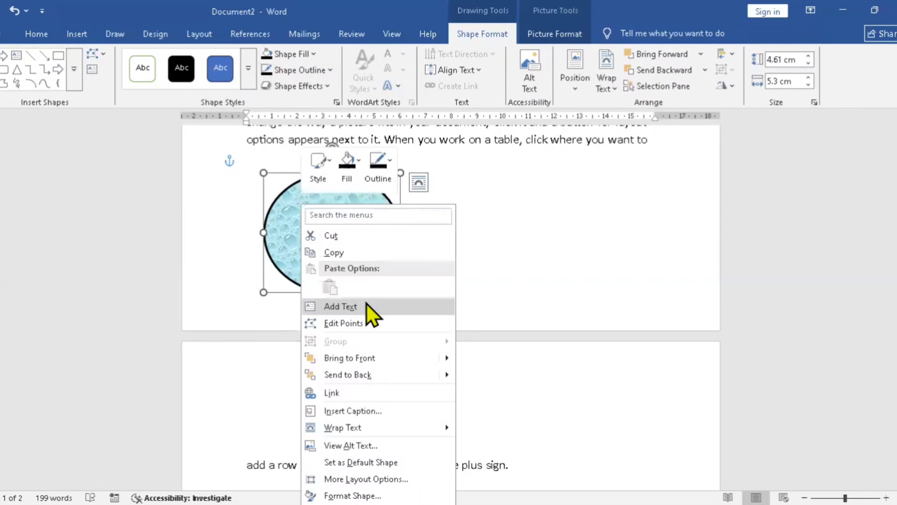
{"action": "left_click", "coordinate": [366, 306]}
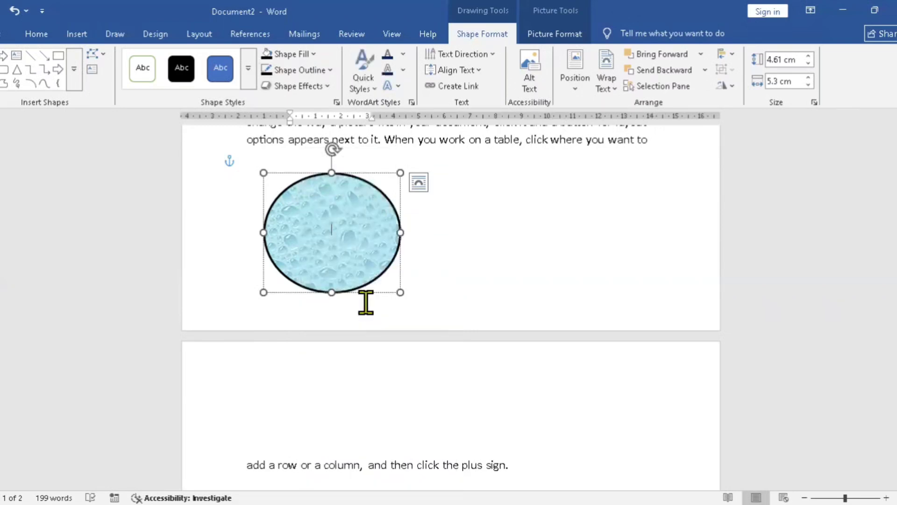
{"action": "type", "text": "Circle"}
{"action": "scroll", "coordinate": [374, 321], "scroll_direction": "down", "scroll_amount": 1}
{"action": "scroll", "coordinate": [374, 320], "scroll_direction": "down", "scroll_amount": 1}
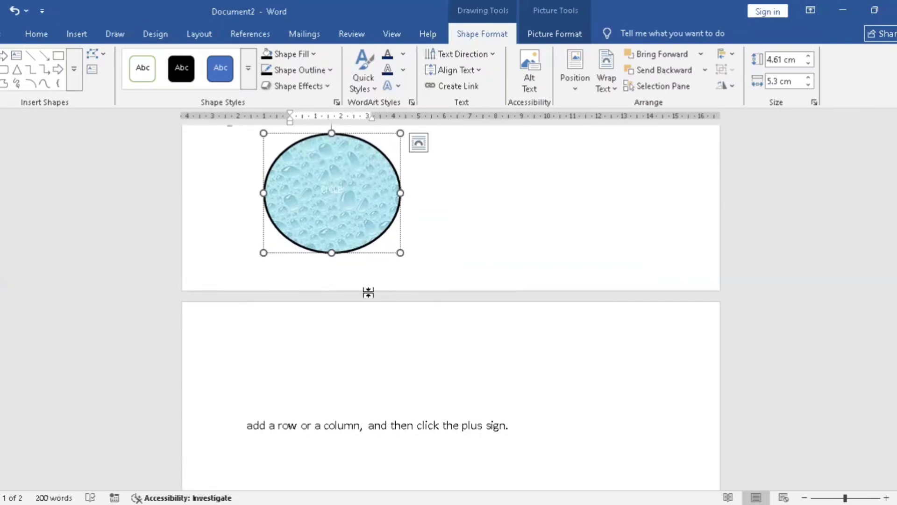
Set the font size of all the text in the oval to 28.
{"action": "key", "text": "ctrl+a"}
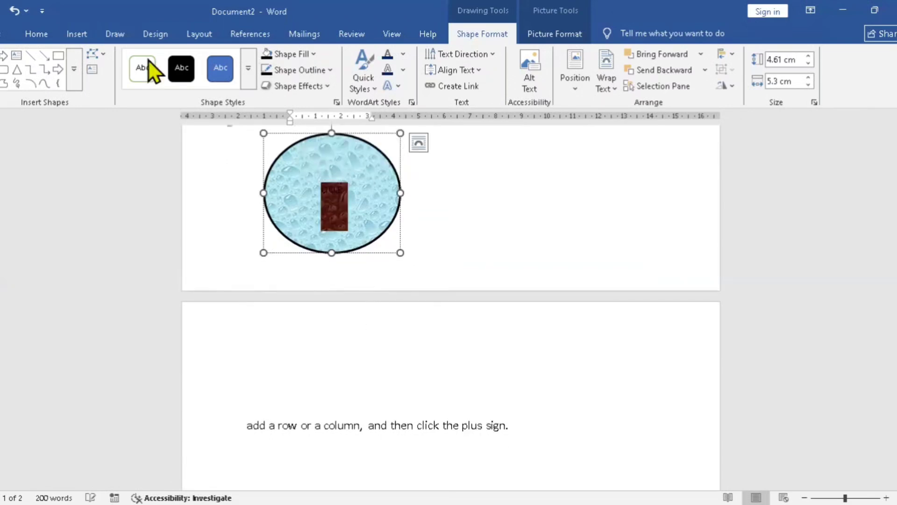
{"action": "left_click", "coordinate": [37, 33]}
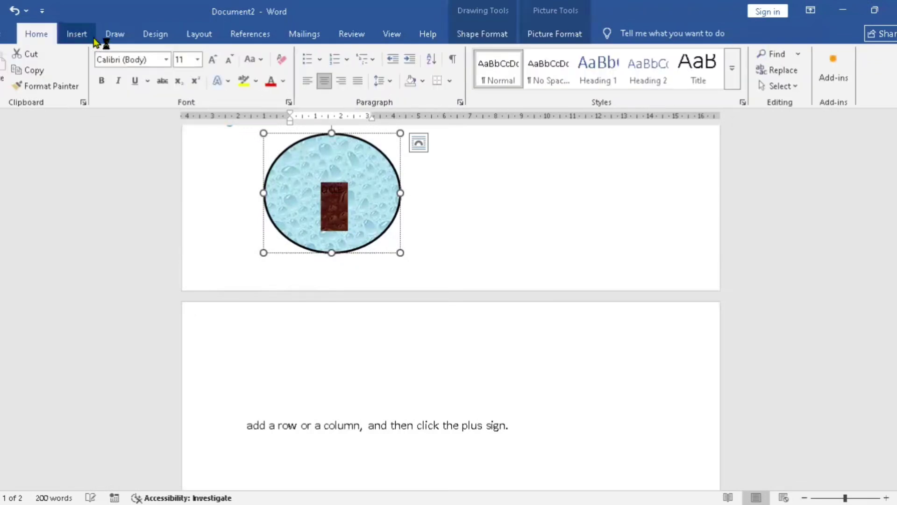
{"action": "left_click", "coordinate": [213, 59]}
{"action": "left_click", "coordinate": [213, 59]}
{"action": "left_click", "coordinate": [213, 60]}
{"action": "left_click", "coordinate": [212, 59]}
{"action": "left_click", "coordinate": [213, 59]}
{"action": "left_click", "coordinate": [212, 59]}
{"action": "left_click", "coordinate": [212, 59]}
{"action": "left_click", "coordinate": [213, 59]}
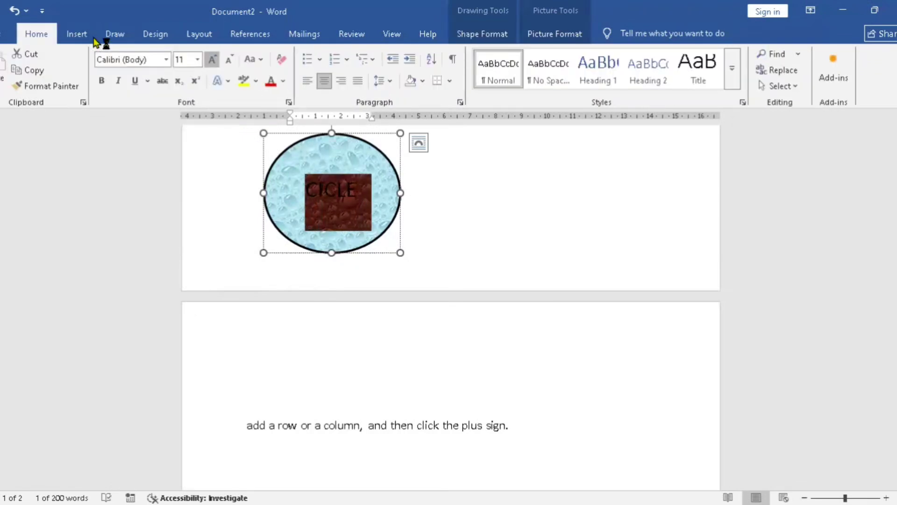
{"action": "left_click", "coordinate": [213, 59]}
{"action": "left_click", "coordinate": [213, 59]}
{"action": "left_click", "coordinate": [212, 60]}
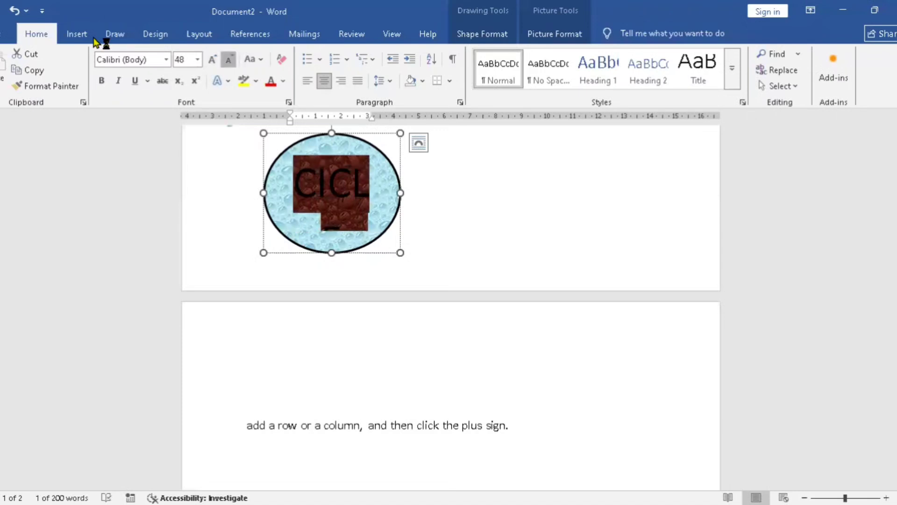
{"action": "left_click", "coordinate": [229, 59]}
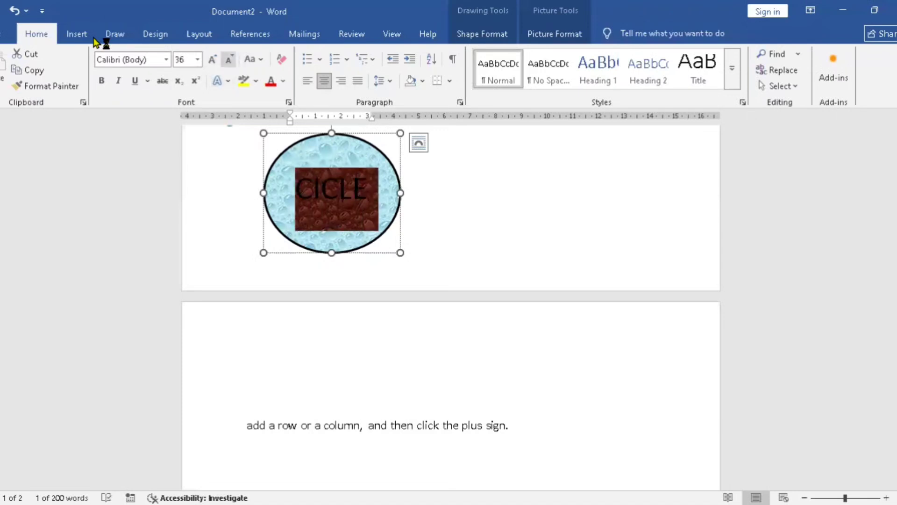
{"action": "key", "text": "ctrl+shift+comma"}
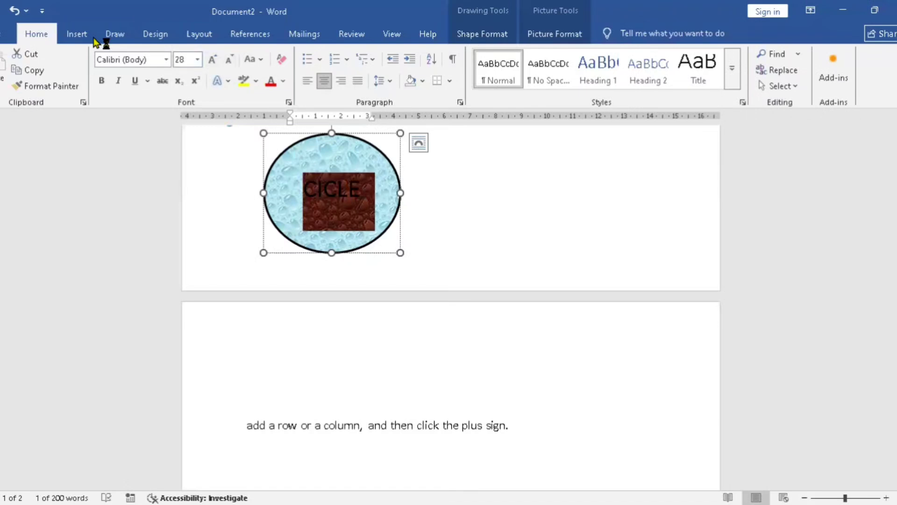
Insert the missing R in the oval's text so the word reads "CIRCLE".
{"action": "key", "text": "Left"}
{"action": "key", "text": "Right"}
{"action": "key", "text": "Right"}
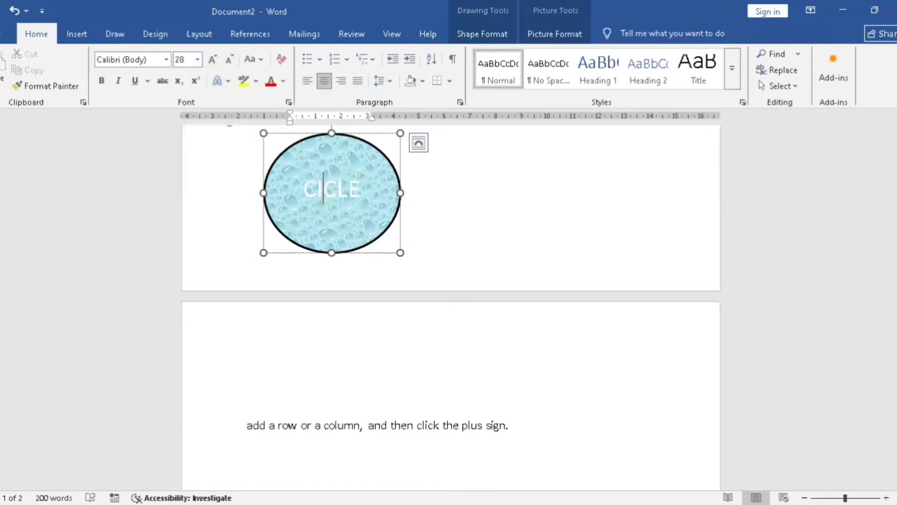
{"action": "type", "text": "R"}
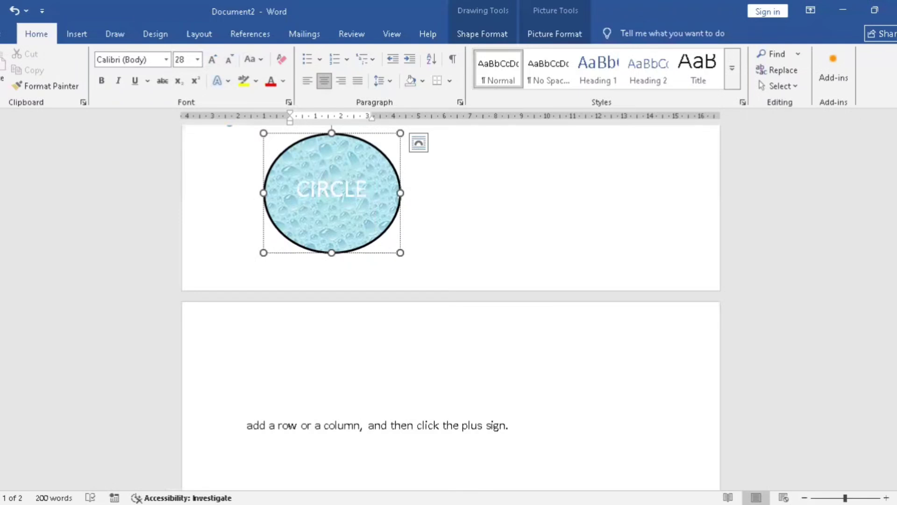
Apply a blue WordArt quick style to the word CIRCLE in the oval.
{"action": "left_click", "coordinate": [418, 142]}
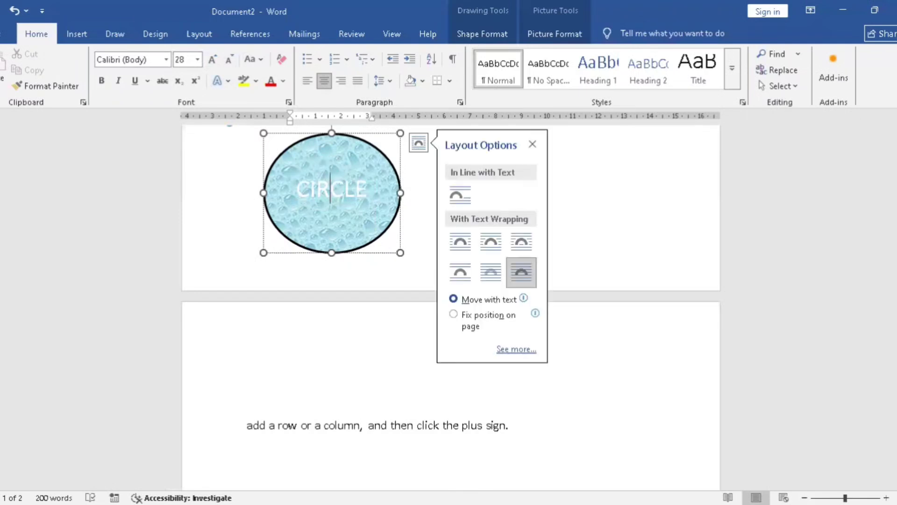
{"action": "left_click", "coordinate": [491, 242]}
{"action": "left_click_drag", "start_coordinate": [367, 191], "coordinate": [298, 192]}
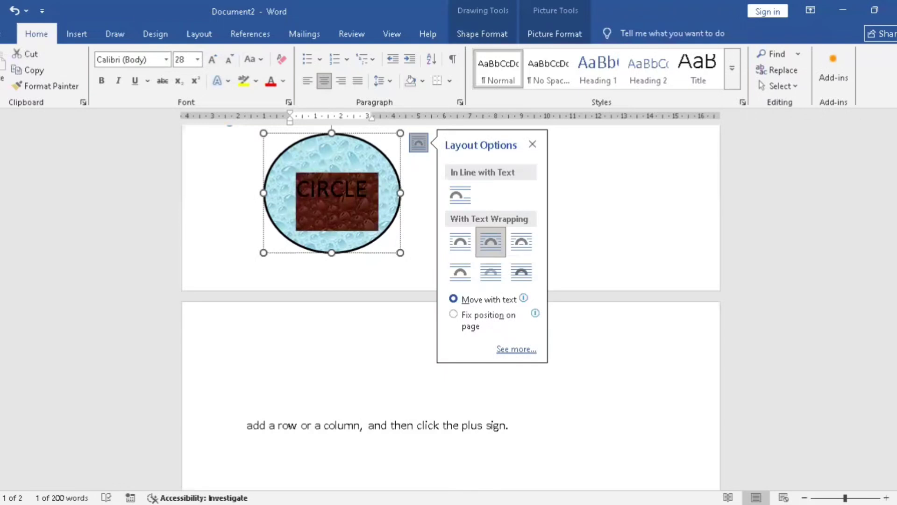
{"action": "left_click", "coordinate": [482, 34]}
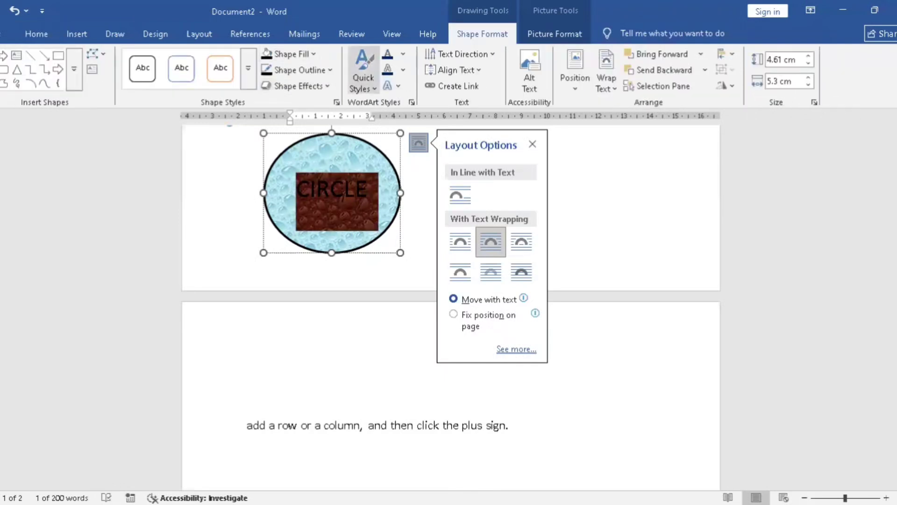
{"action": "left_click", "coordinate": [363, 75]}
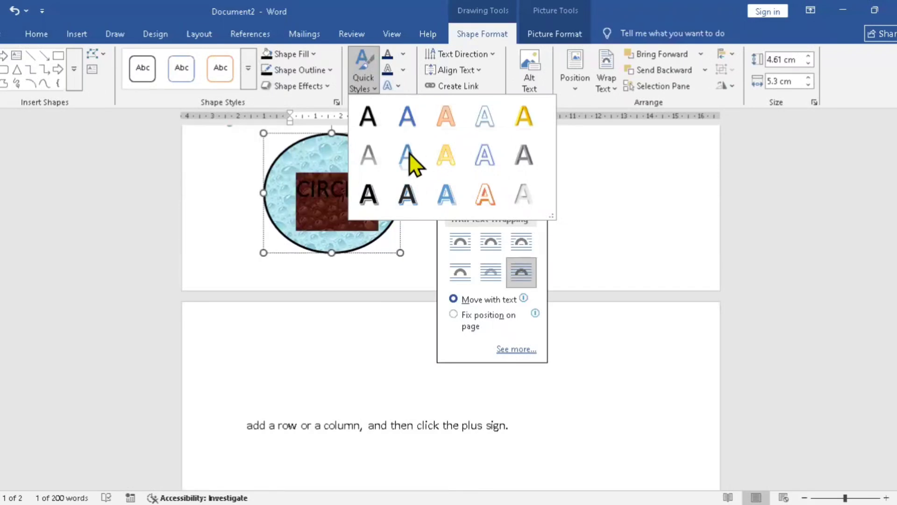
{"action": "left_click", "coordinate": [405, 119]}
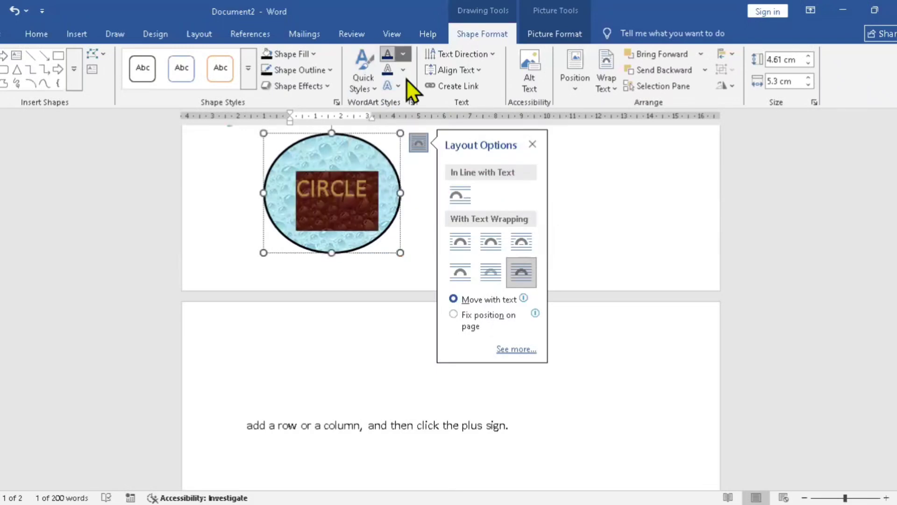
Fill the word CIRCLE with standard dark blue and outline it in Blue, Accent 1, Darker 25%.
{"action": "left_click", "coordinate": [403, 54]}
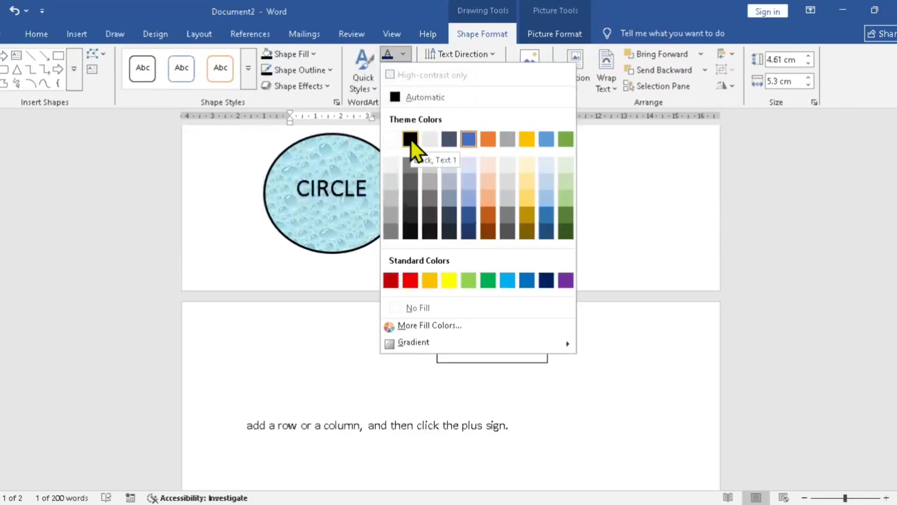
{"action": "left_click", "coordinate": [549, 284]}
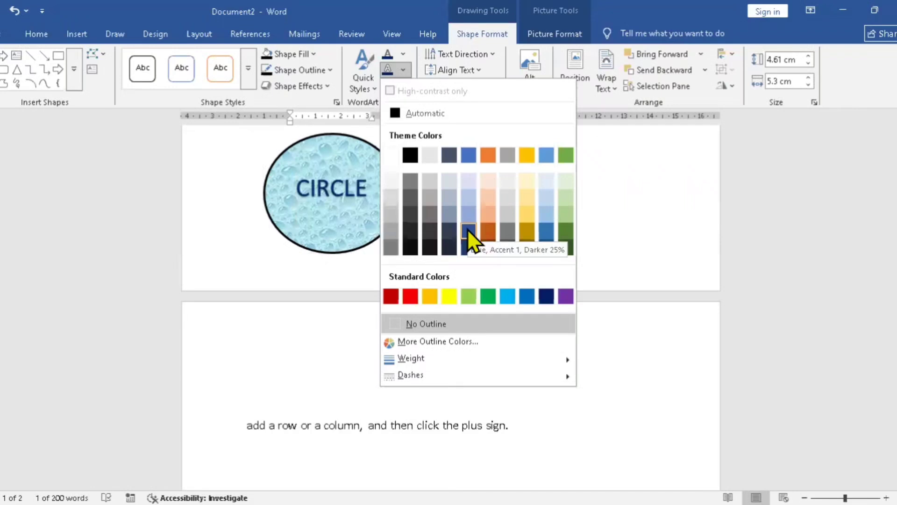
{"action": "left_click", "coordinate": [468, 231]}
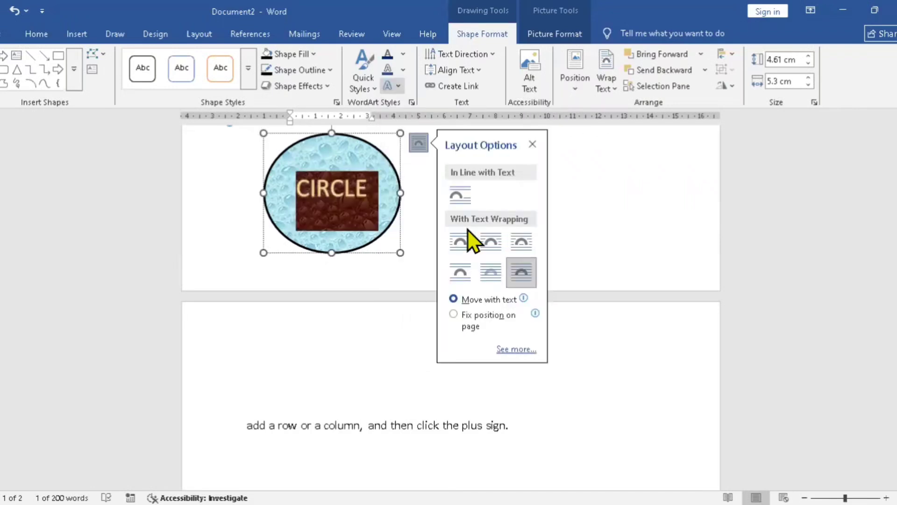
Give the word CIRCLE an Offset: Right outer shadow.
{"action": "left_click", "coordinate": [398, 86]}
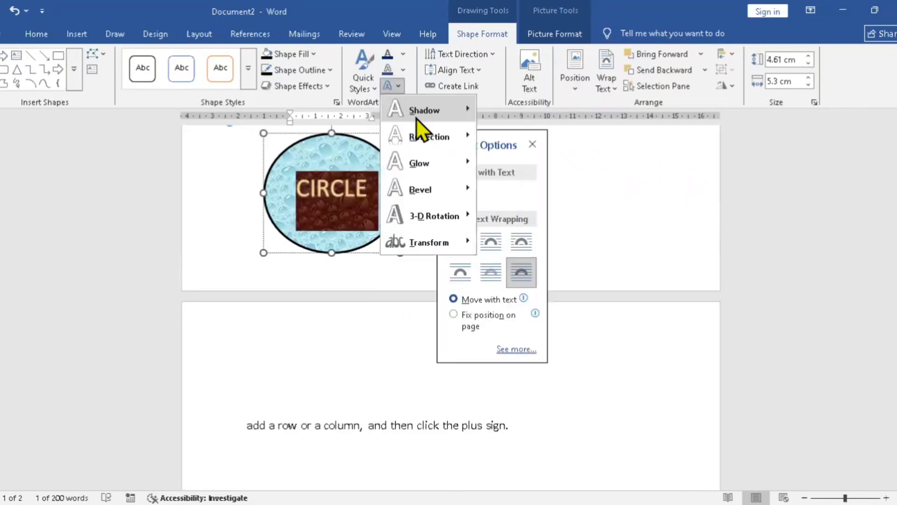
{"action": "left_click", "coordinate": [417, 119]}
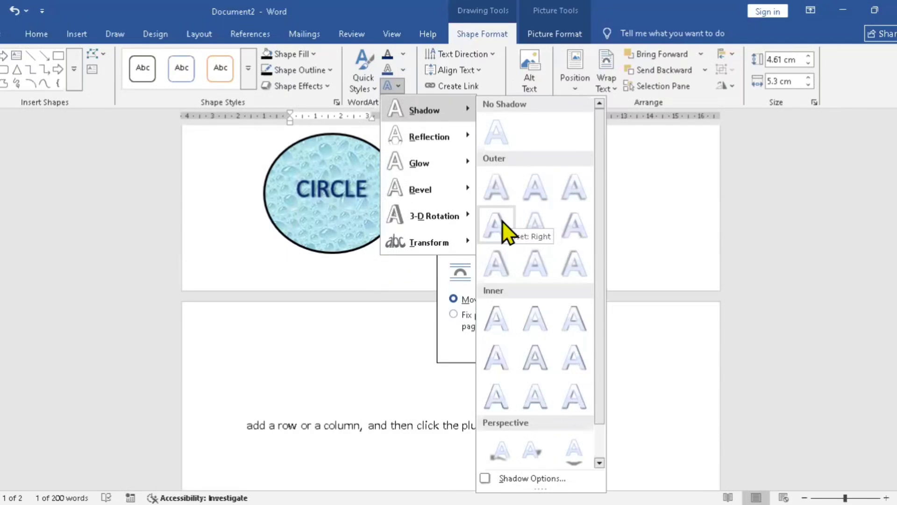
{"action": "left_click", "coordinate": [397, 88]}
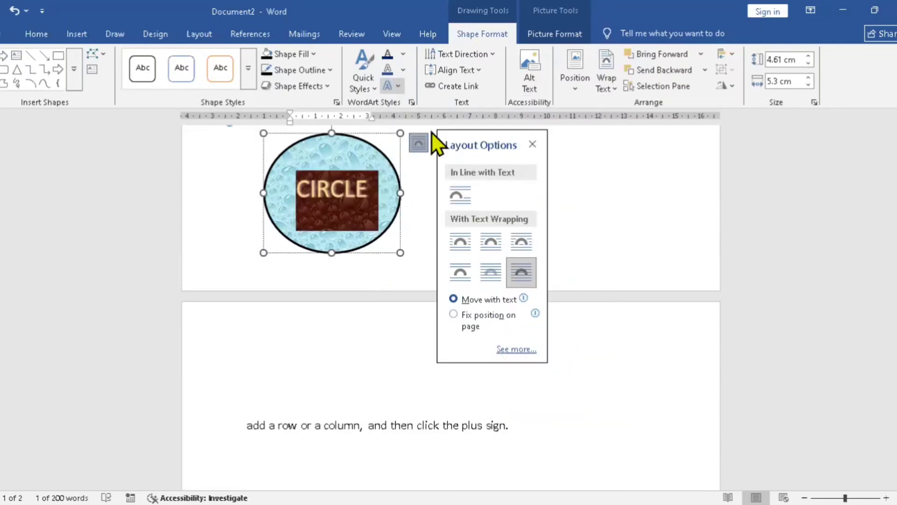
Add a reflection variation beneath the word CIRCLE in the oval.
{"action": "left_click", "coordinate": [397, 86]}
{"action": "mouse_move", "coordinate": [429, 136]}
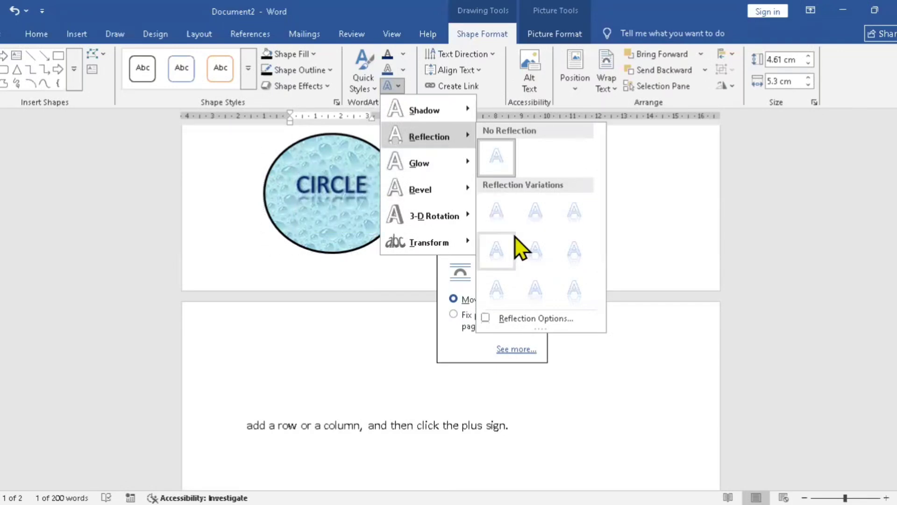
{"action": "left_click", "coordinate": [394, 85]}
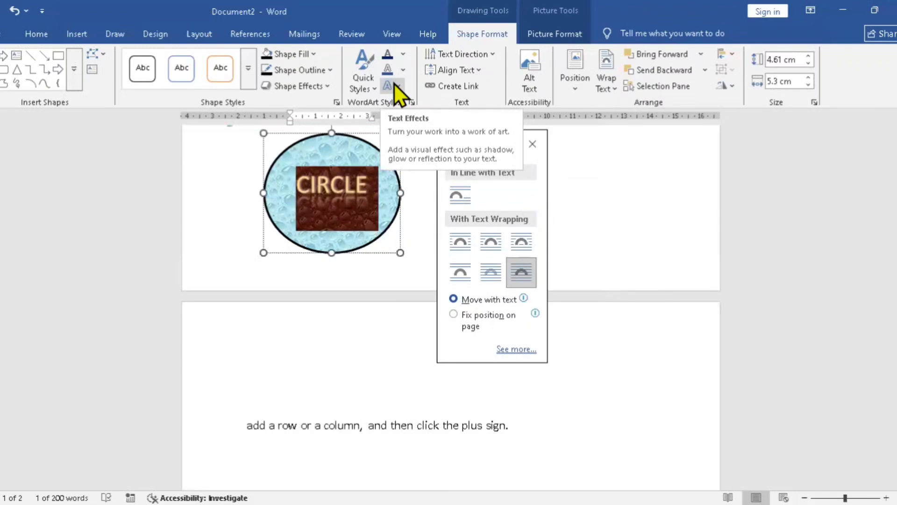
{"action": "left_click", "coordinate": [394, 84]}
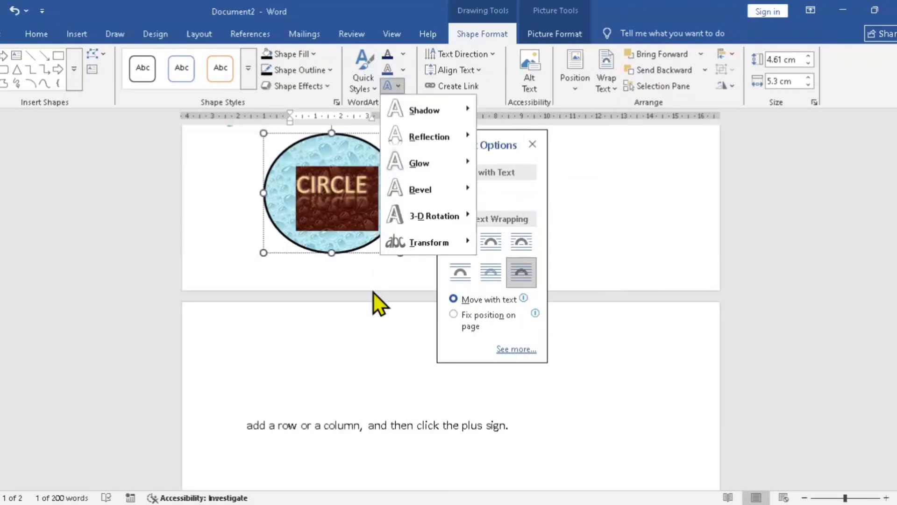
{"action": "left_click", "coordinate": [350, 200]}
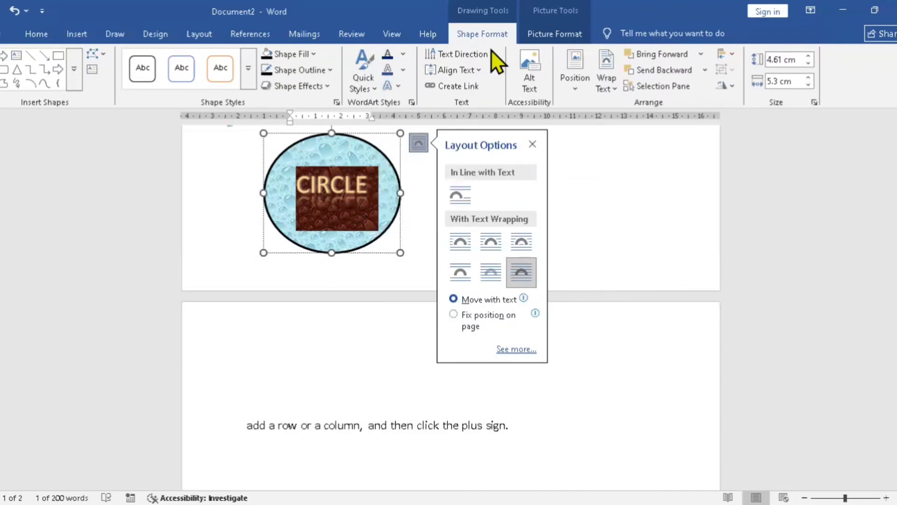
Try rotating all the oval's text 90° and return its direction to horizontal.
{"action": "left_click", "coordinate": [468, 54]}
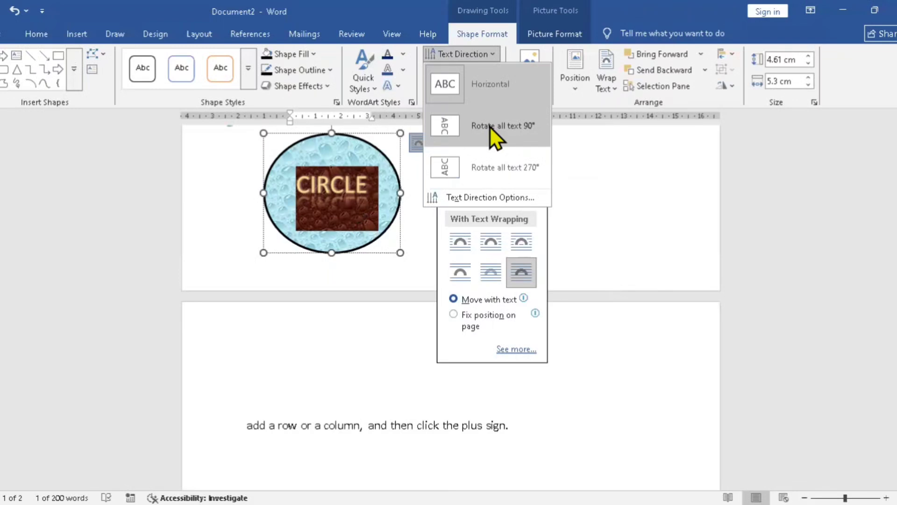
{"action": "left_click", "coordinate": [490, 127]}
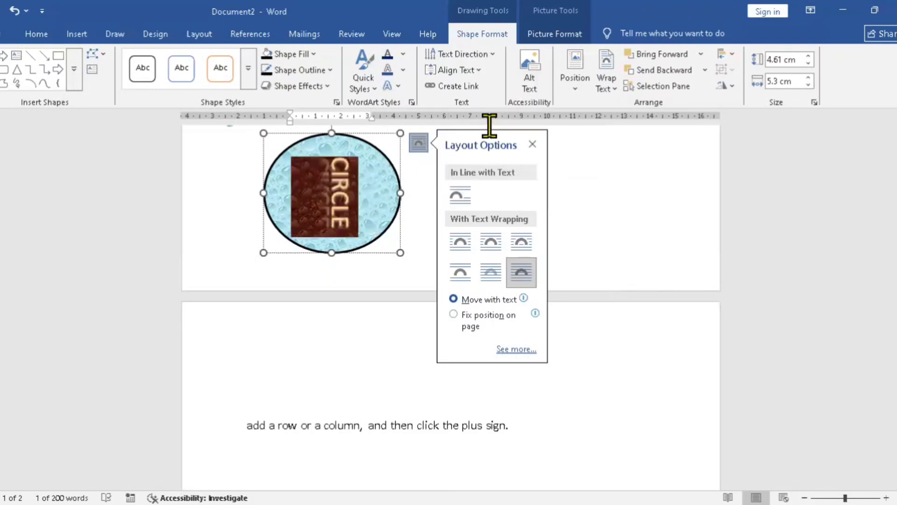
{"action": "left_click", "coordinate": [492, 63]}
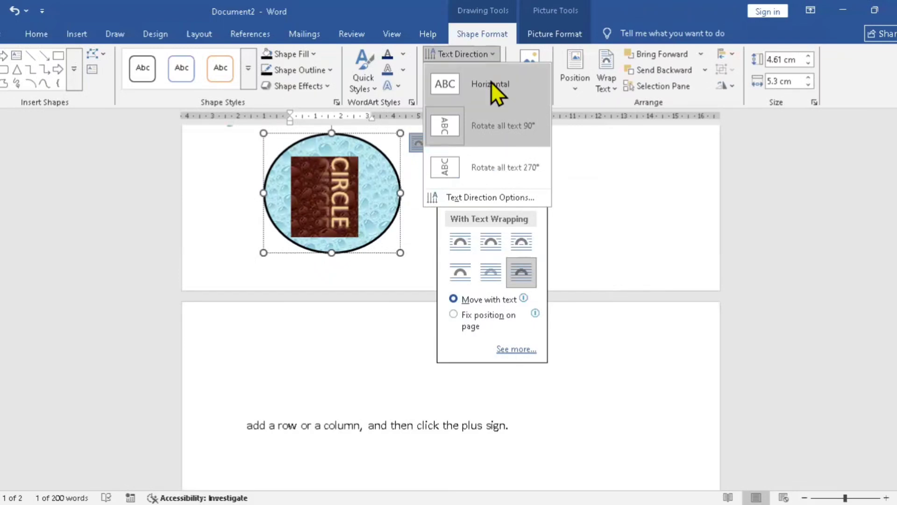
{"action": "left_click", "coordinate": [489, 80]}
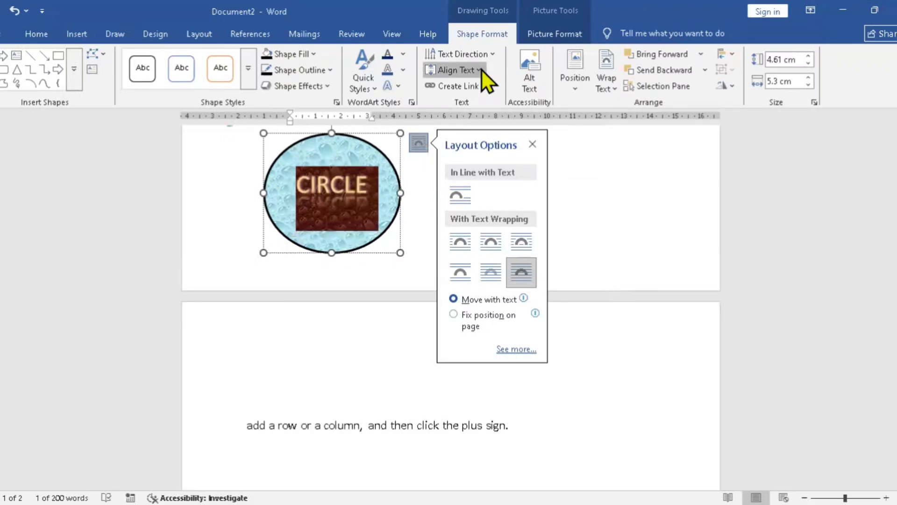
{"action": "left_click", "coordinate": [482, 70]}
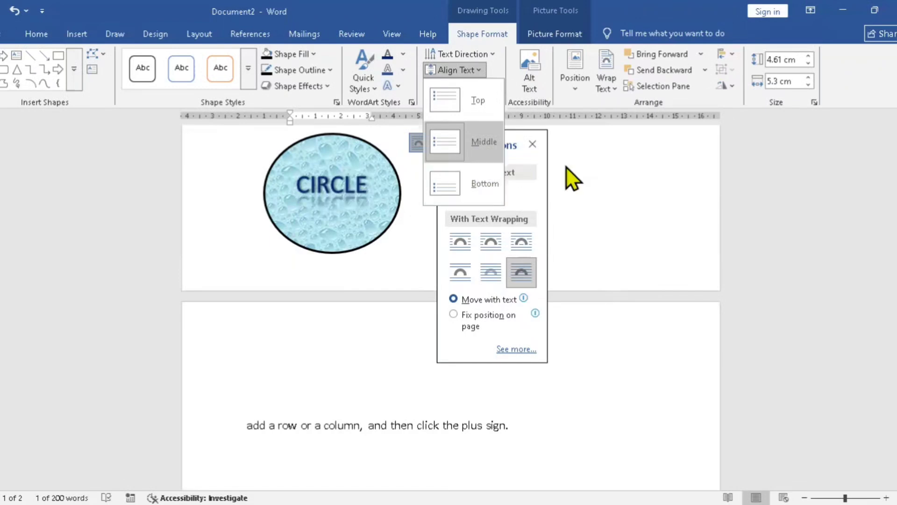
{"action": "left_click", "coordinate": [526, 109]}
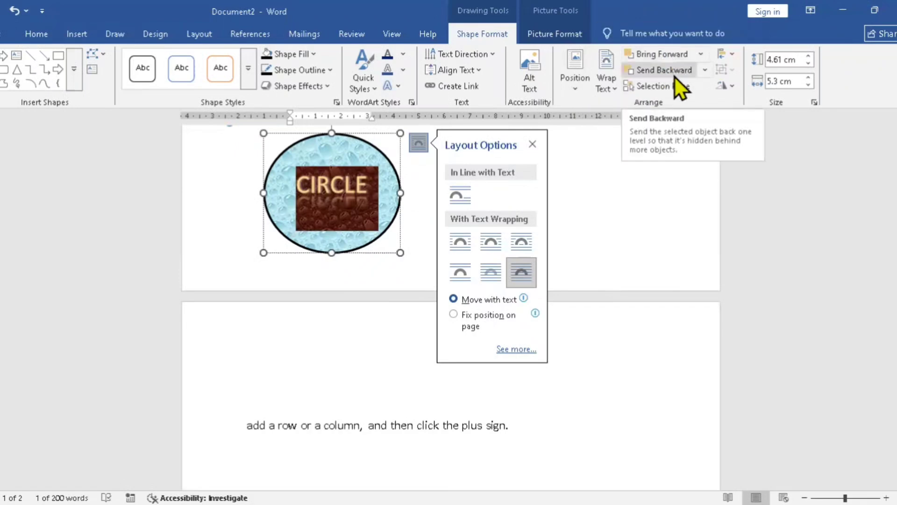
{"action": "left_click", "coordinate": [623, 178]}
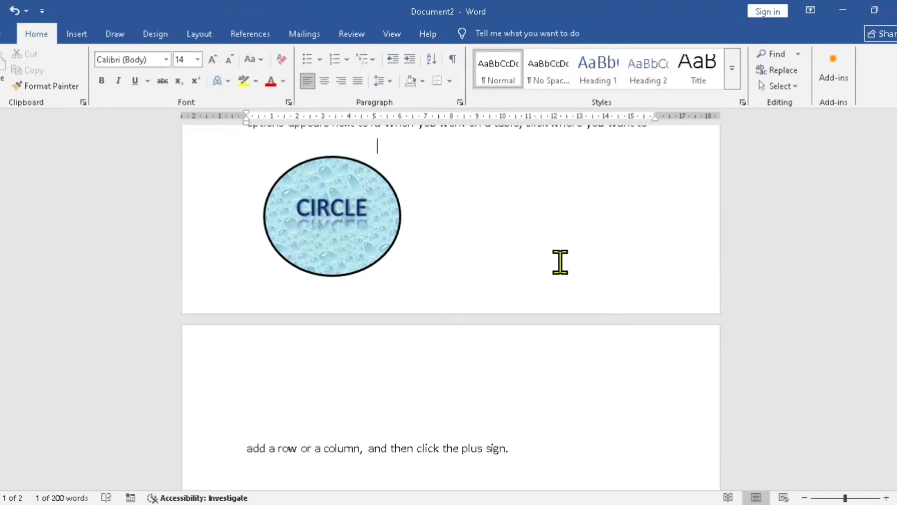
{"action": "scroll", "coordinate": [559, 261], "scroll_direction": "up", "scroll_amount": 6}
{"action": "scroll", "coordinate": [559, 262], "scroll_direction": "up", "scroll_amount": 1}
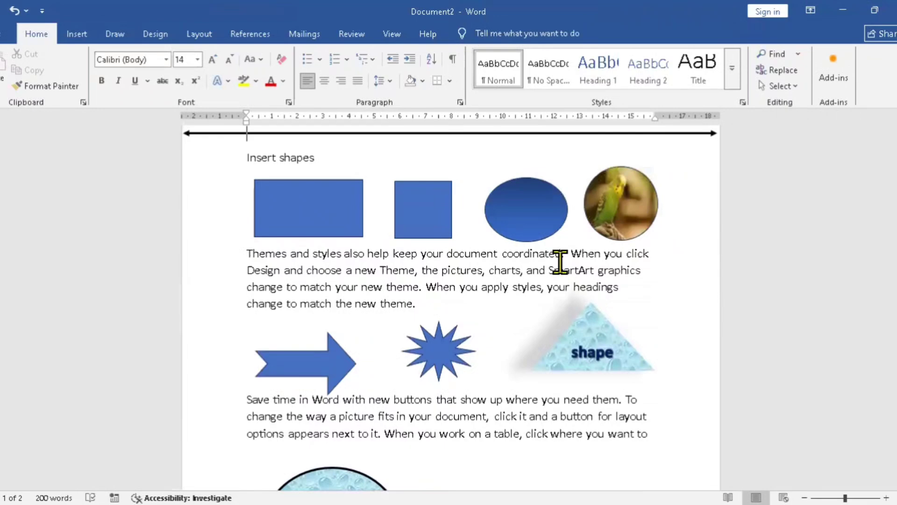
{"action": "scroll", "coordinate": [26, 158], "scroll_direction": "up", "scroll_amount": 3}
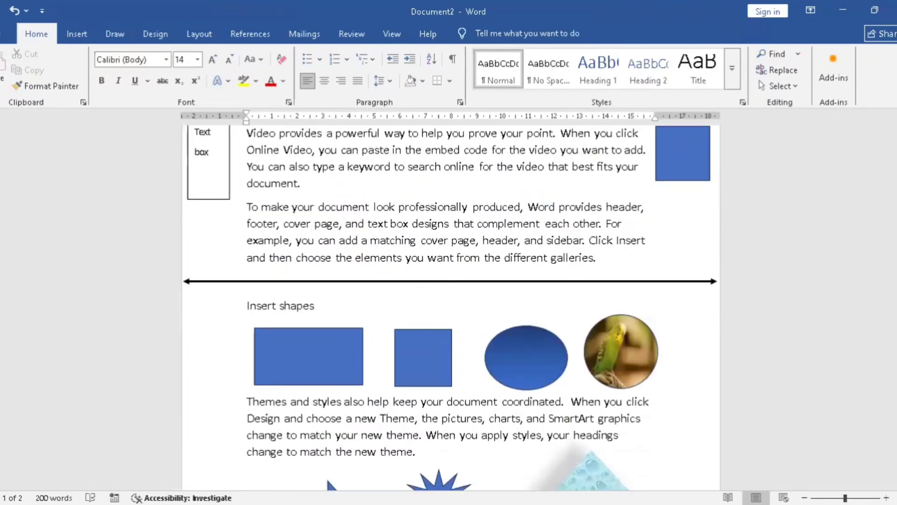
Enlarge the blue square beside the first paragraph to about 3.38 by 5.19 cm and place it over the first two paragraphs.
{"action": "scroll", "coordinate": [565, 196], "scroll_direction": "up", "scroll_amount": 1}
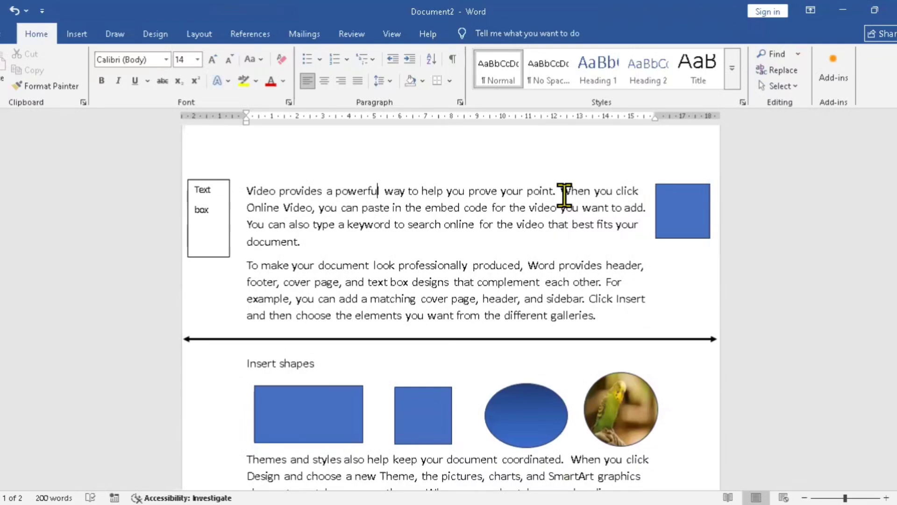
{"action": "mouse_move", "coordinate": [700, 211]}
{"action": "left_mouse_down"}
{"action": "mouse_move", "coordinate": [436, 243]}
{"action": "mouse_move", "coordinate": [522, 183]}
{"action": "left_mouse_up"}
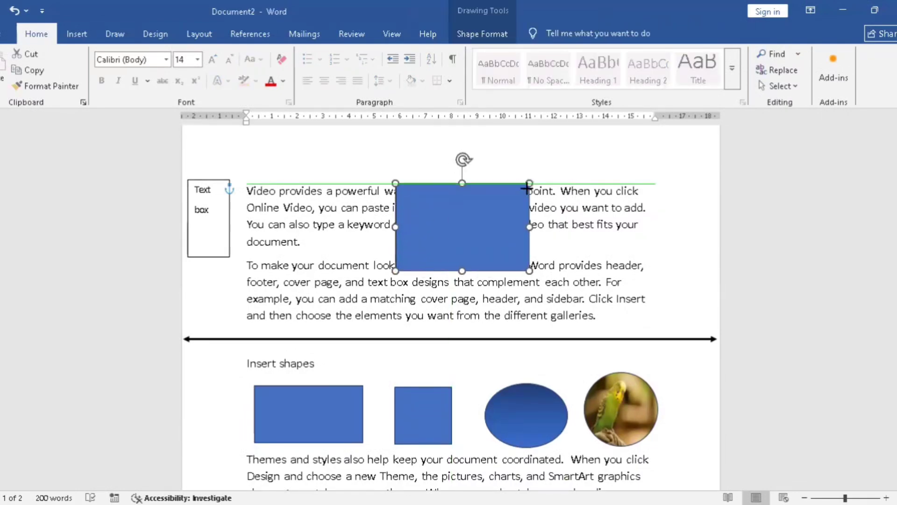
{"action": "left_click_drag", "start_coordinate": [463, 246], "coordinate": [336, 275]}
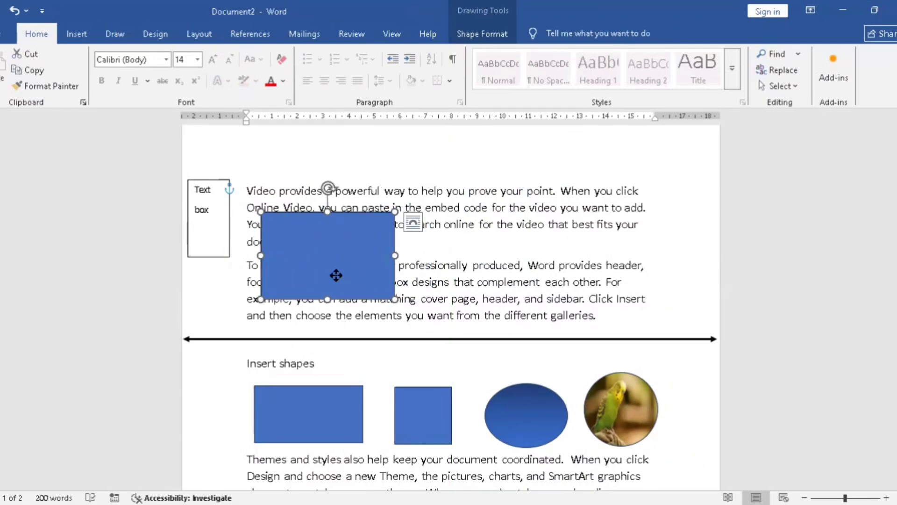
Move the blue oval and the circular parrot picture up from the Insert shapes row so both overlap the enlarged rectangle.
{"action": "left_click_drag", "start_coordinate": [552, 419], "coordinate": [408, 256]}
{"action": "left_click_drag", "start_coordinate": [615, 394], "coordinate": [358, 207]}
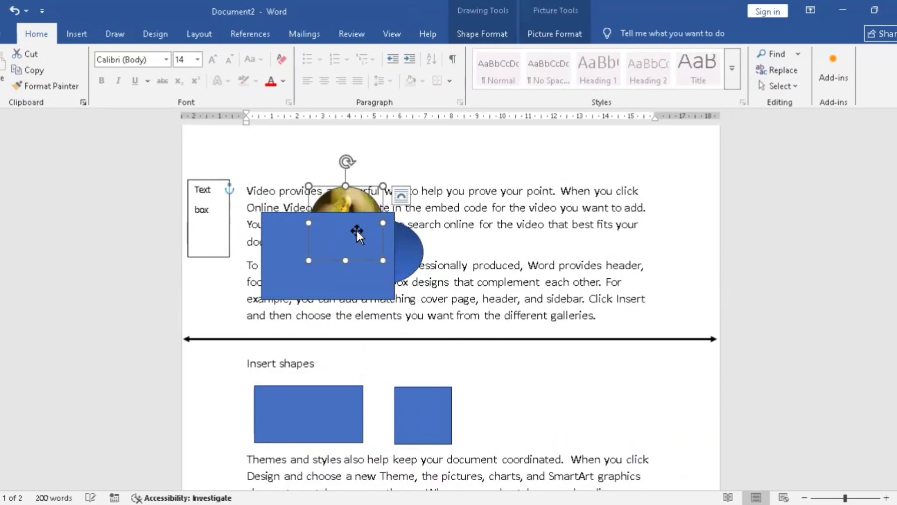
Fill the oval that overlaps the large rectangle with the orange theme color.
{"action": "left_click", "coordinate": [415, 236]}
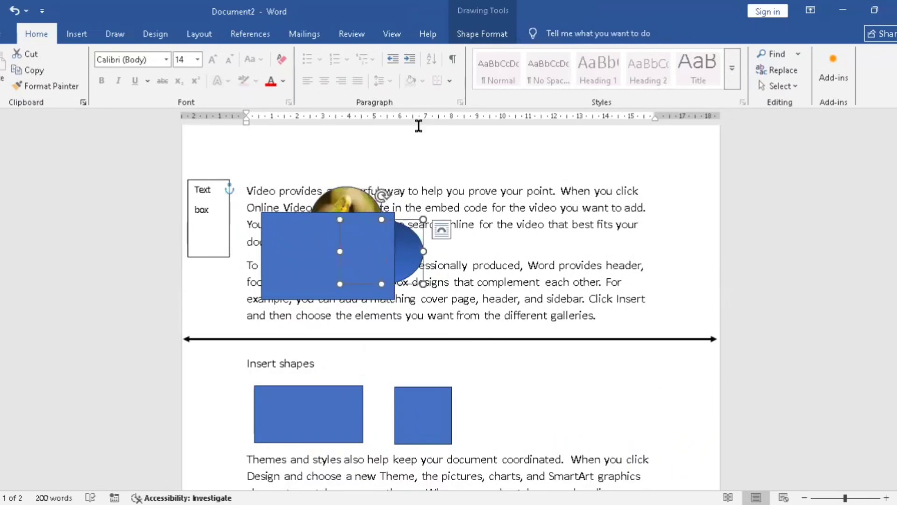
{"action": "left_click", "coordinate": [472, 39]}
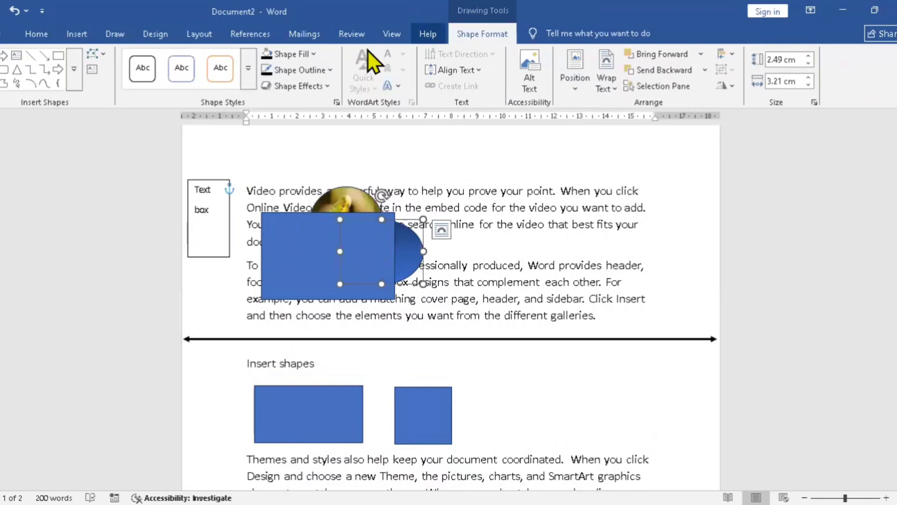
{"action": "left_click", "coordinate": [314, 55]}
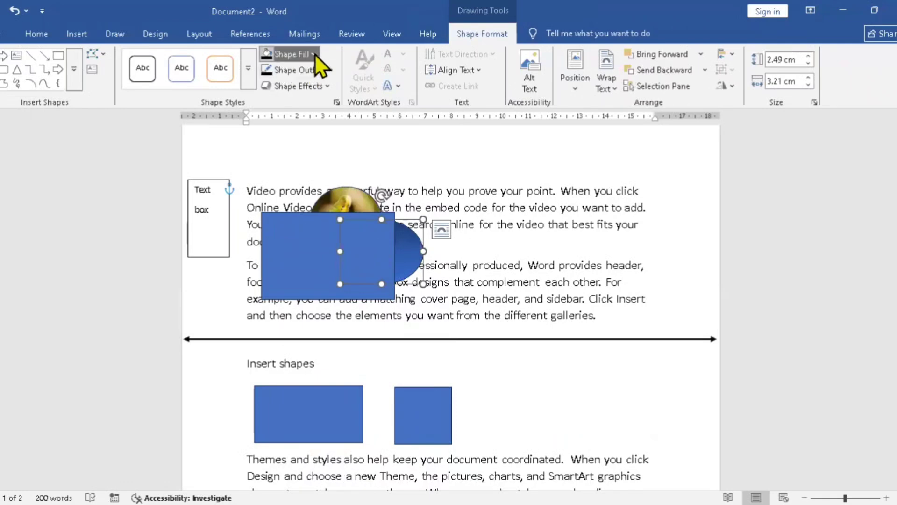
{"action": "left_click", "coordinate": [369, 117]}
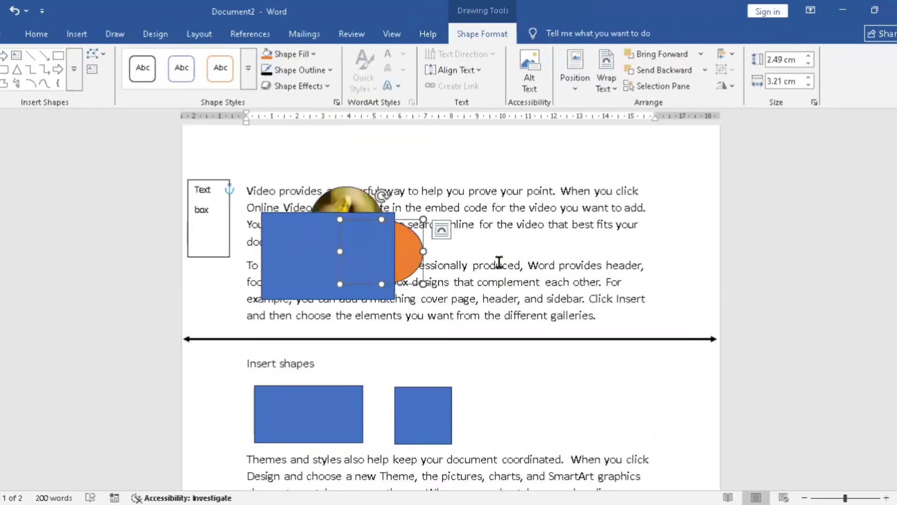
{"action": "left_click", "coordinate": [500, 264]}
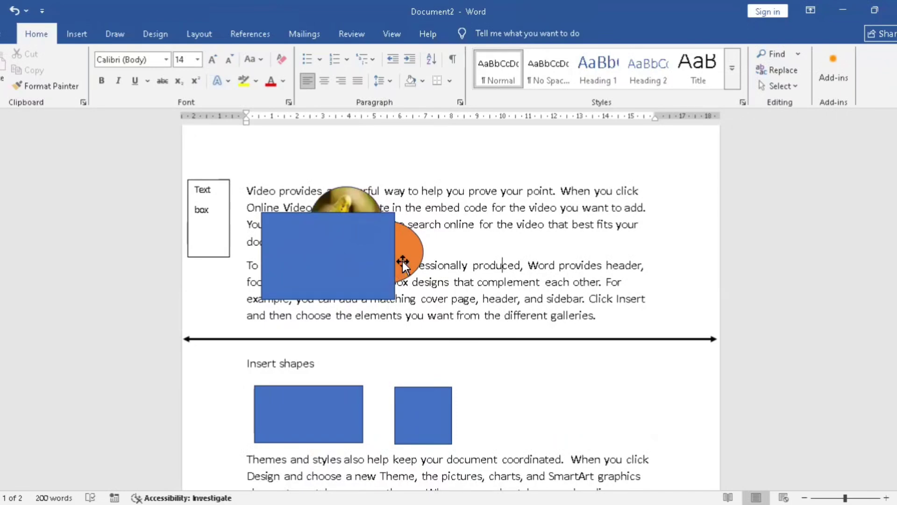
Shift the orange oval down to the large rectangle's lower right corner and bring it to the front.
{"action": "left_click", "coordinate": [415, 292]}
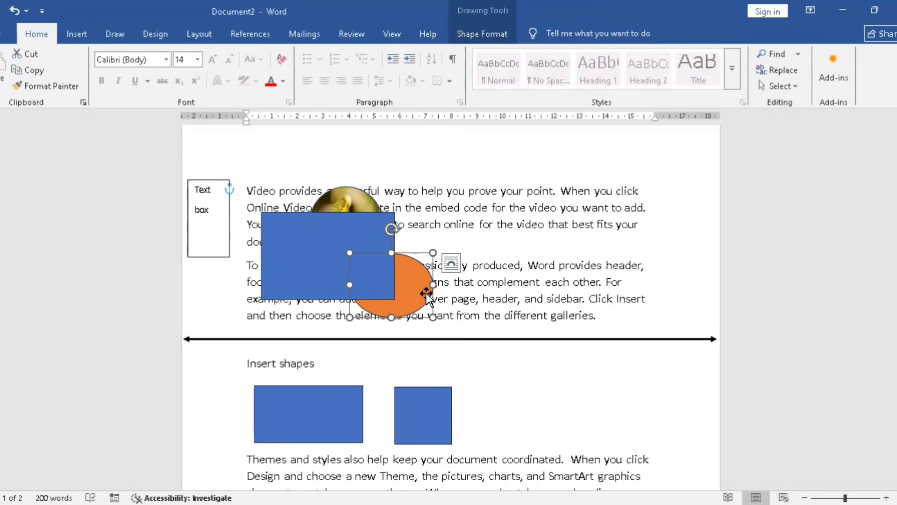
{"action": "left_click", "coordinate": [481, 40]}
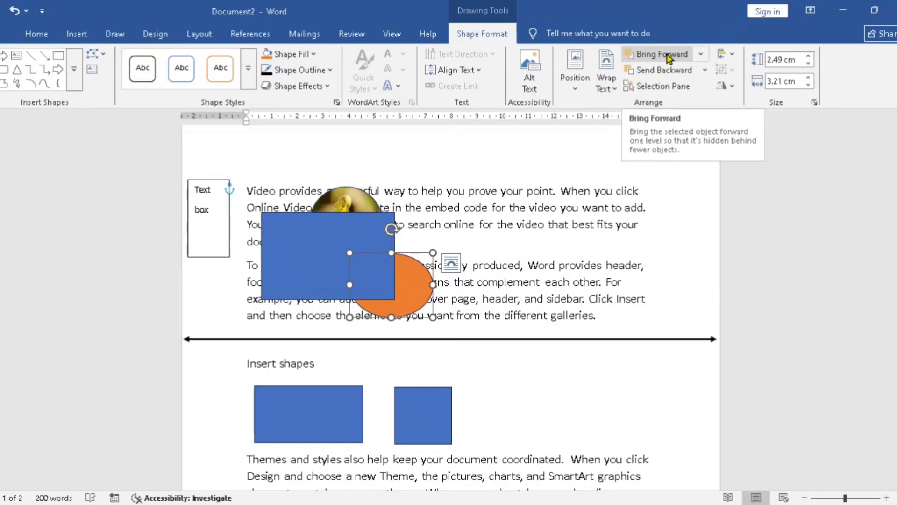
{"action": "left_click", "coordinate": [701, 55]}
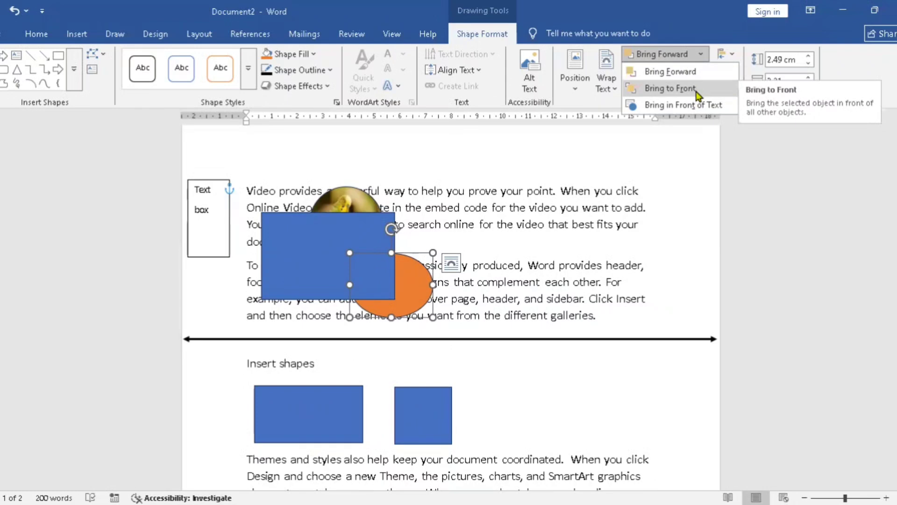
{"action": "left_click", "coordinate": [697, 91]}
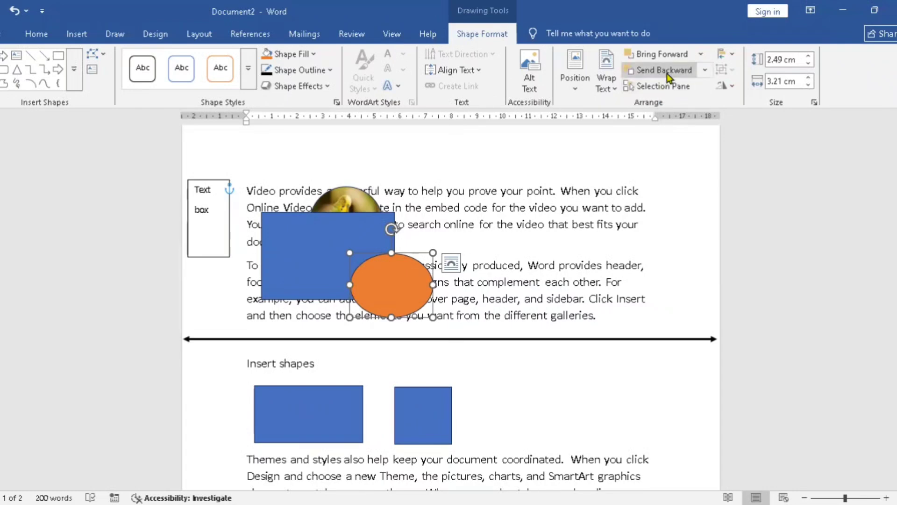
Send the orange oval to the back and move the circular parrot picture down to overlap both it and the rectangle.
{"action": "left_click", "coordinate": [705, 70]}
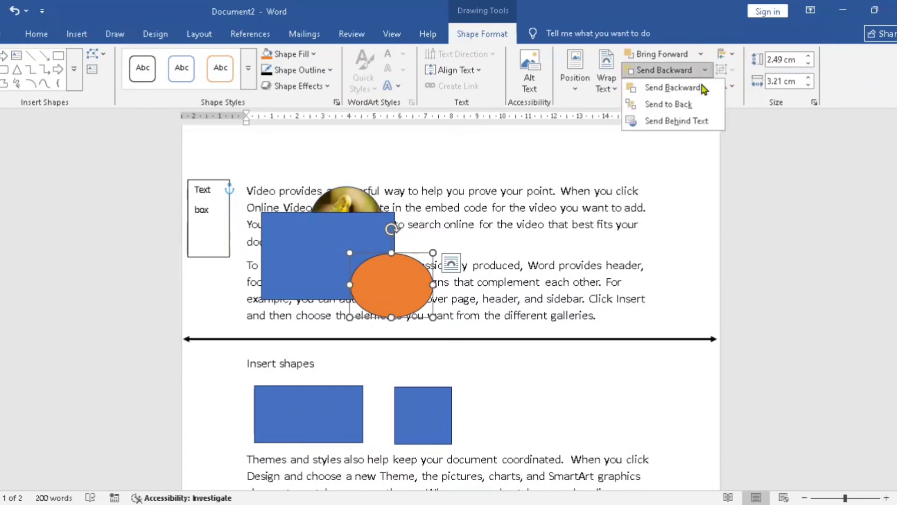
{"action": "left_click", "coordinate": [688, 112]}
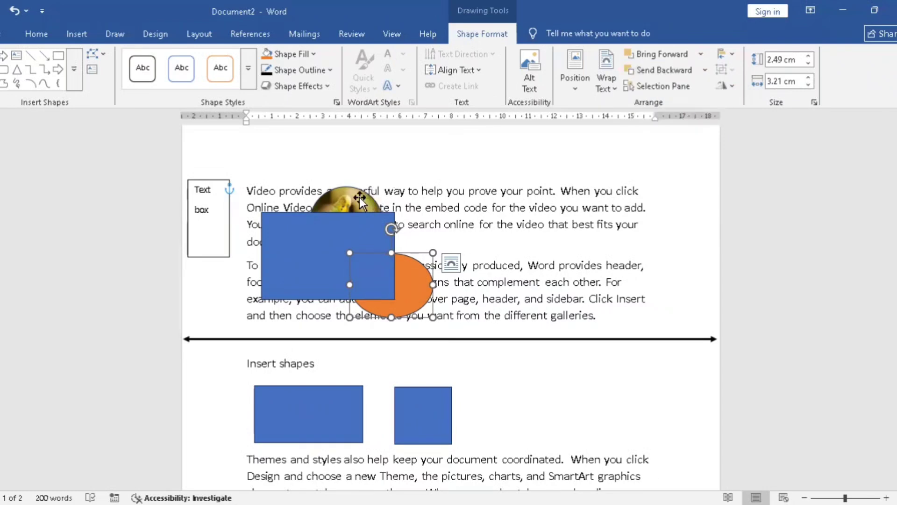
{"action": "left_click_drag", "start_coordinate": [360, 200], "coordinate": [386, 240]}
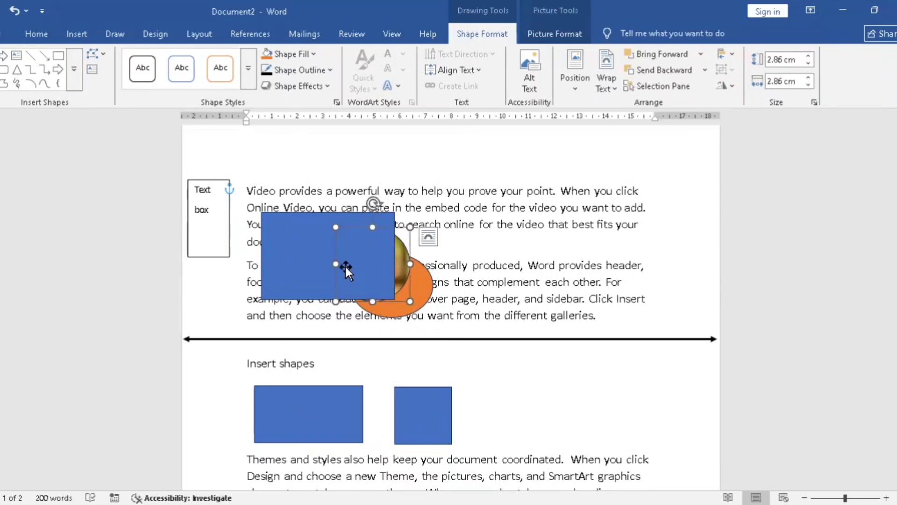
Bring the orange oval in front of the rectangle and parrot circle, trying Send Backward on it in between.
{"action": "left_click", "coordinate": [372, 251]}
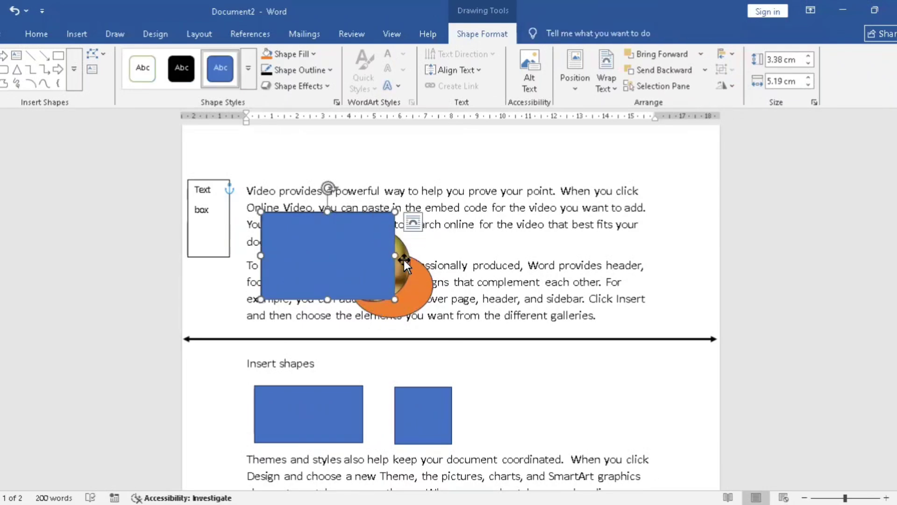
{"action": "left_click", "coordinate": [426, 280]}
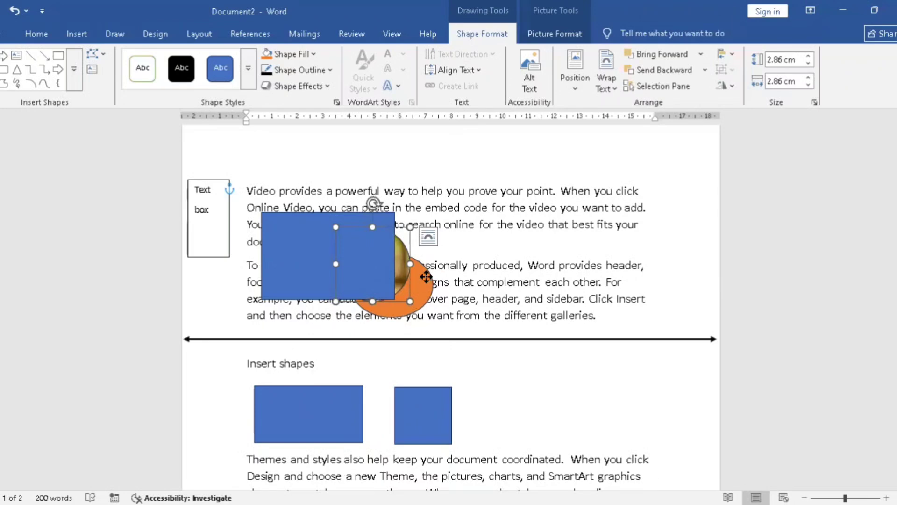
{"action": "left_click", "coordinate": [426, 279]}
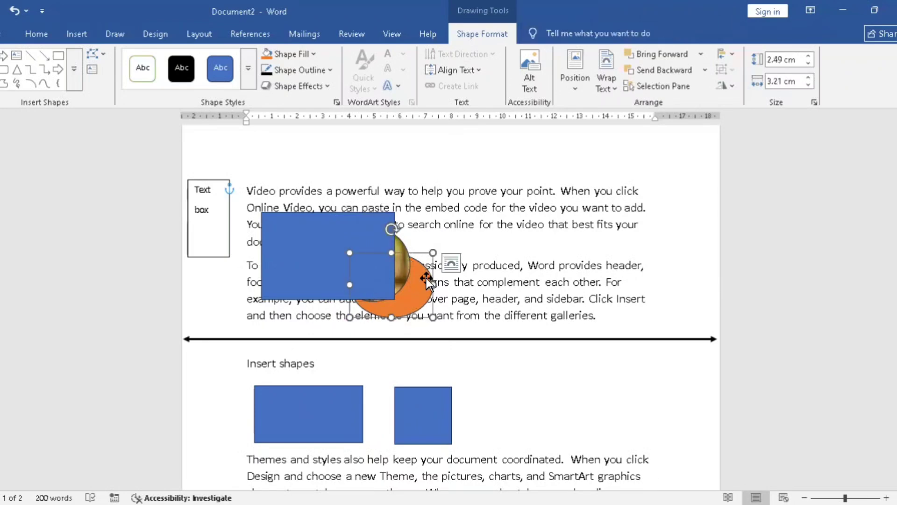
{"action": "left_click", "coordinate": [699, 54]}
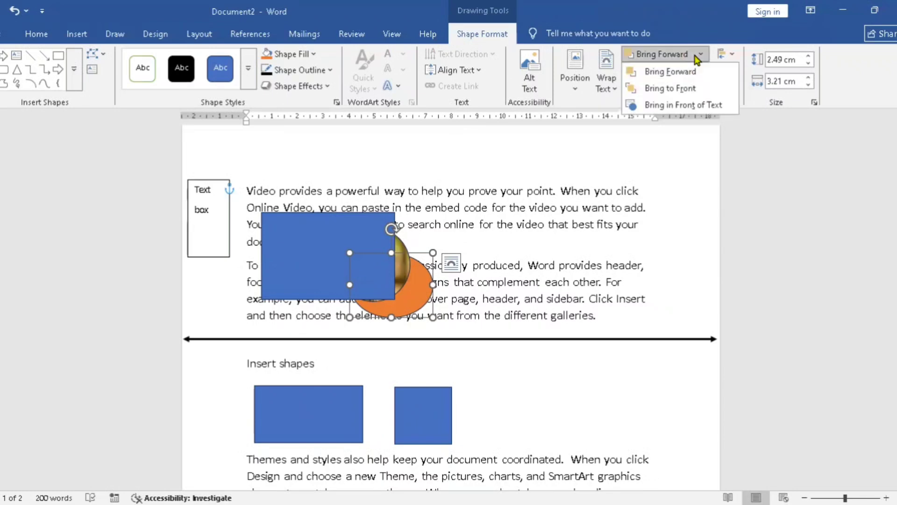
{"action": "left_click", "coordinate": [695, 89]}
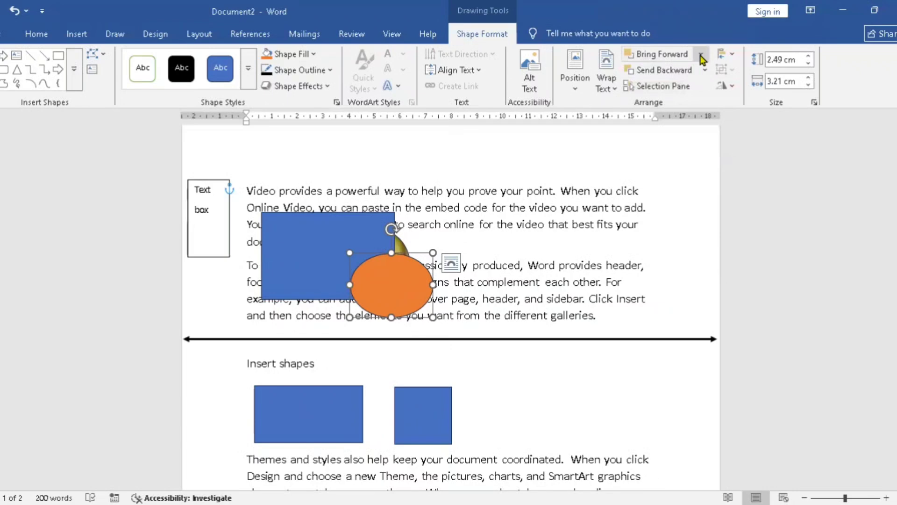
{"action": "left_click", "coordinate": [677, 72]}
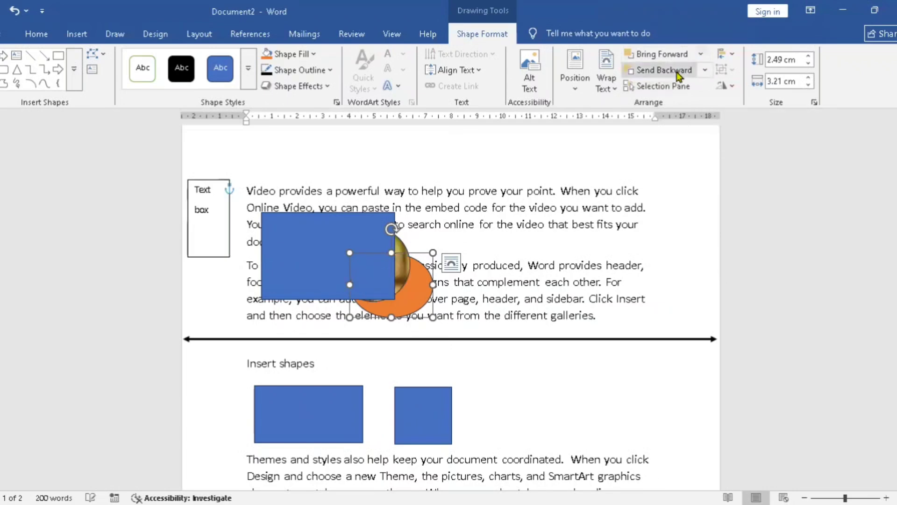
{"action": "left_click", "coordinate": [699, 54]}
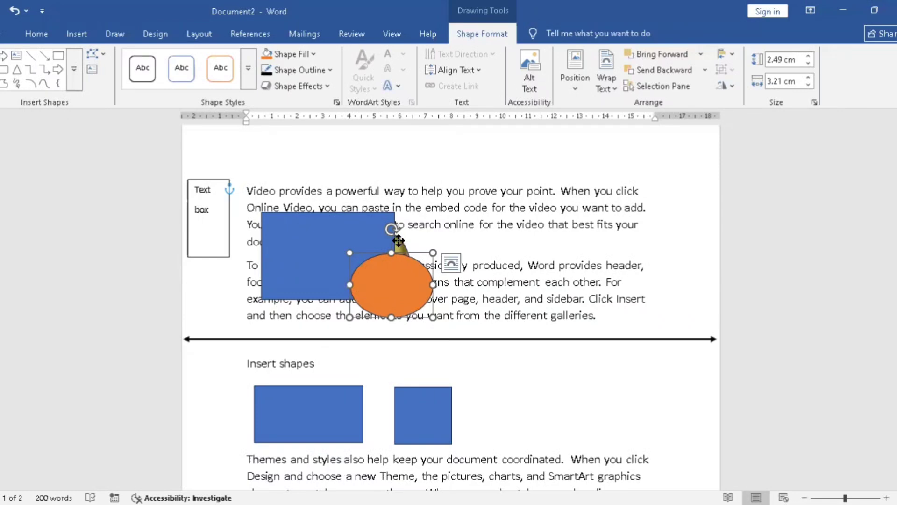
Move the circular parrot picture slightly up and right, and bring it forward one level above the large rectangle.
{"action": "left_click_drag", "start_coordinate": [397, 241], "coordinate": [431, 228]}
{"action": "left_click", "coordinate": [431, 228]}
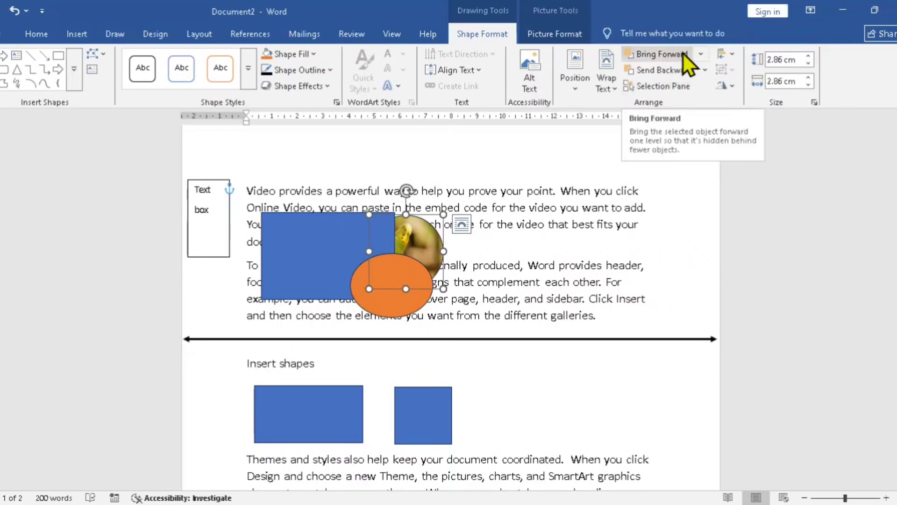
{"action": "left_click", "coordinate": [701, 54]}
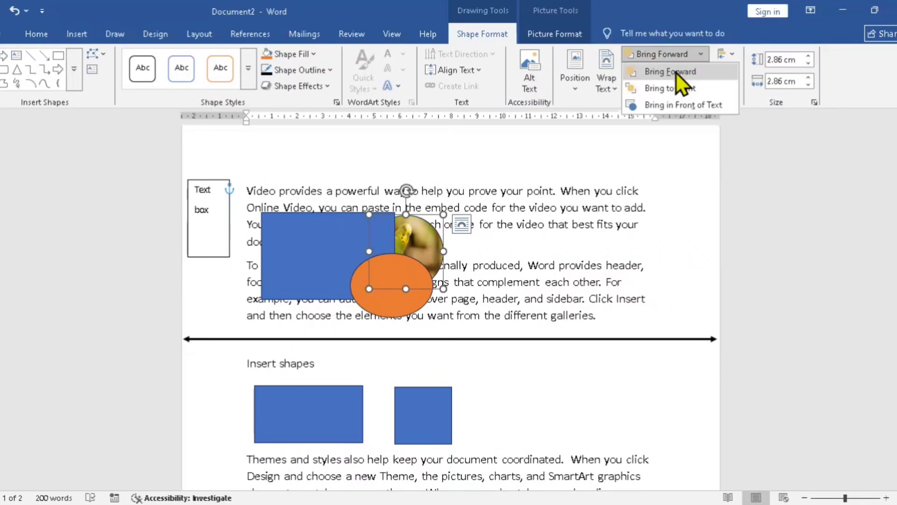
{"action": "left_click", "coordinate": [675, 73]}
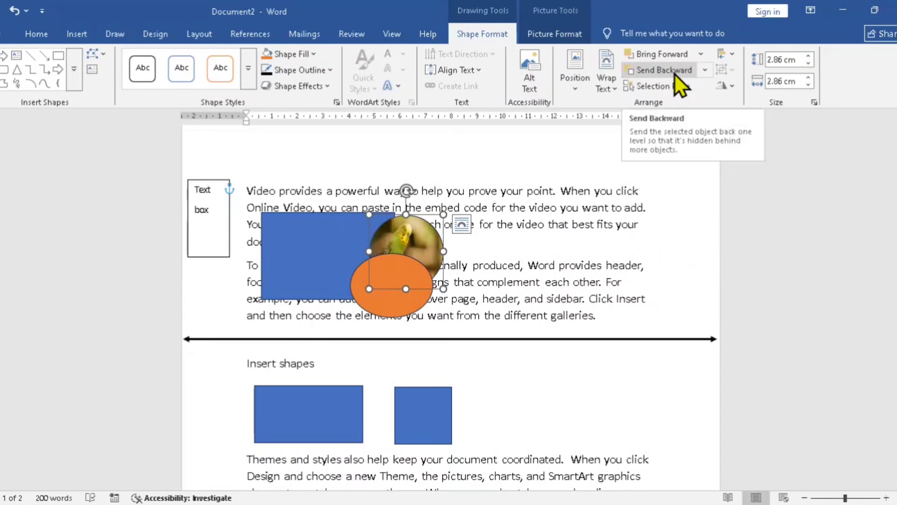
{"action": "left_click", "coordinate": [700, 55]}
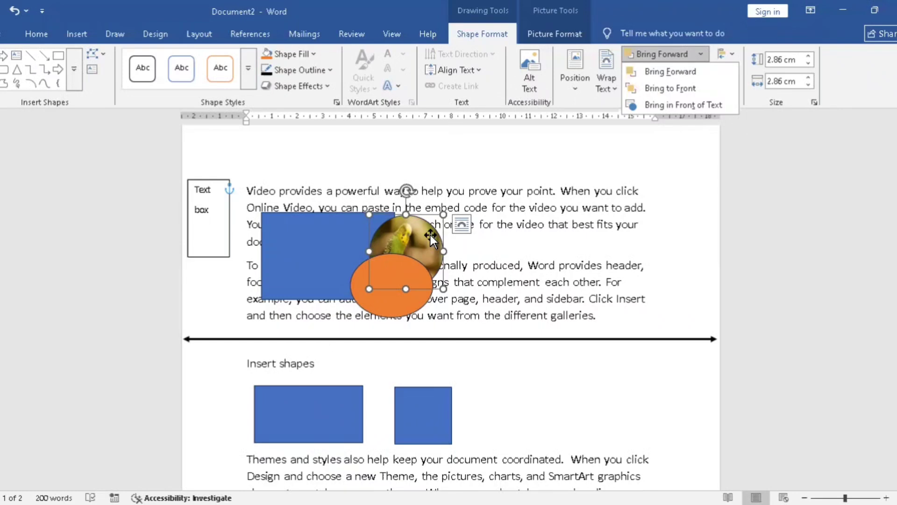
Return the orange oval and the circular parrot picture to the right end of the Insert shapes row.
{"action": "left_click", "coordinate": [414, 254]}
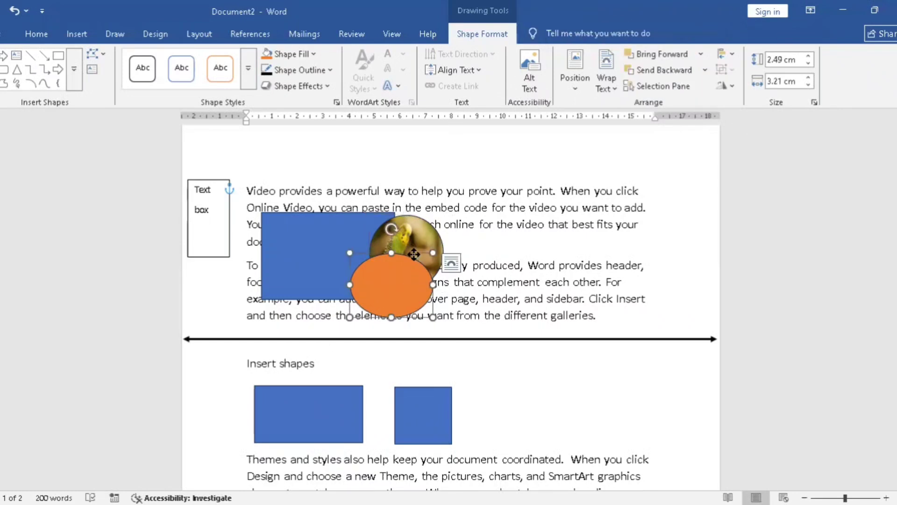
{"action": "left_click_drag", "start_coordinate": [415, 258], "coordinate": [552, 387]}
{"action": "left_click", "coordinate": [406, 244]}
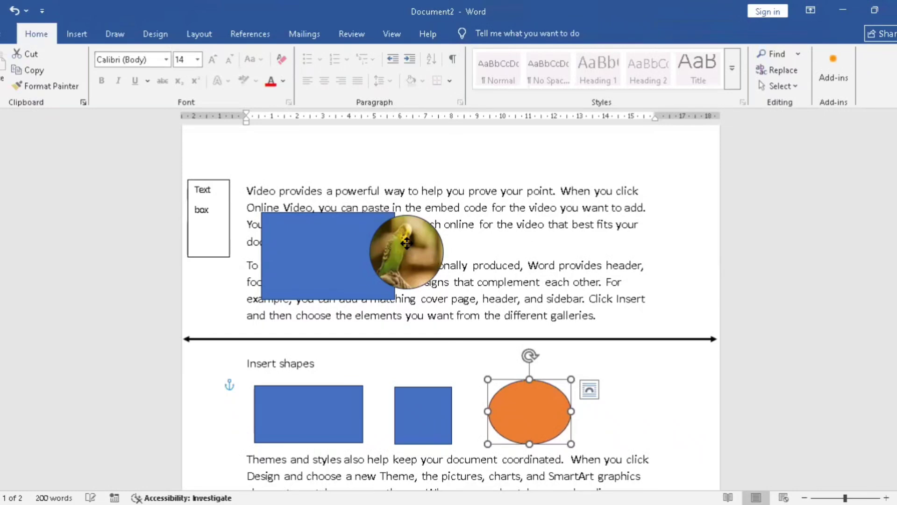
{"action": "left_click", "coordinate": [407, 243]}
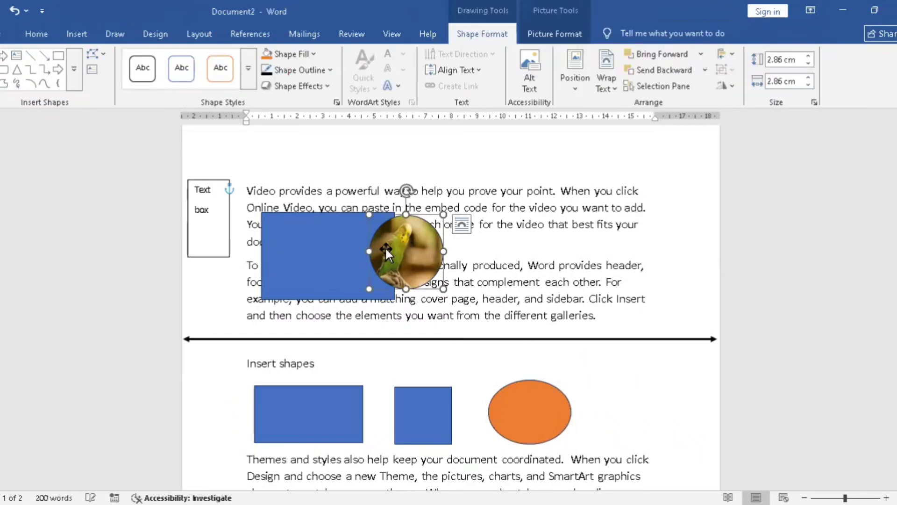
{"action": "left_click_drag", "start_coordinate": [422, 249], "coordinate": [637, 389]}
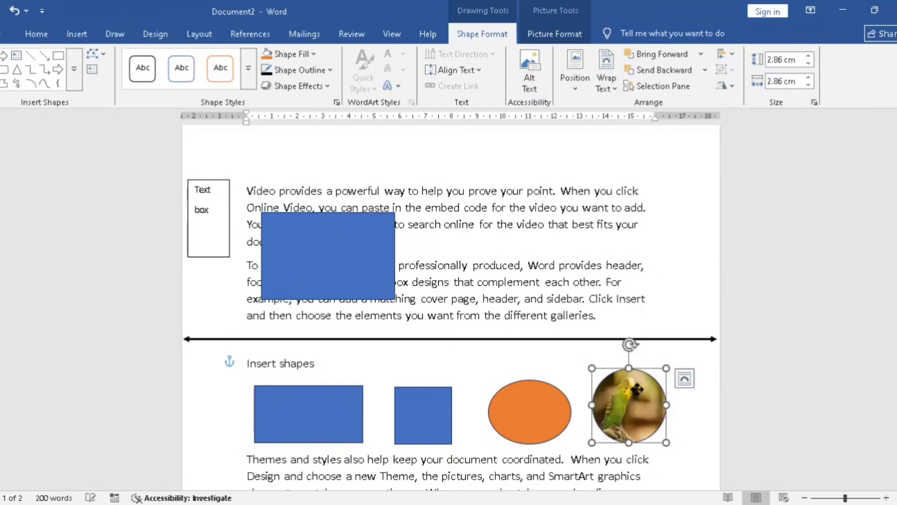
Move the large rectangle right to the middle of the paragraphs and fill it with the light gray theme color.
{"action": "left_click", "coordinate": [361, 249]}
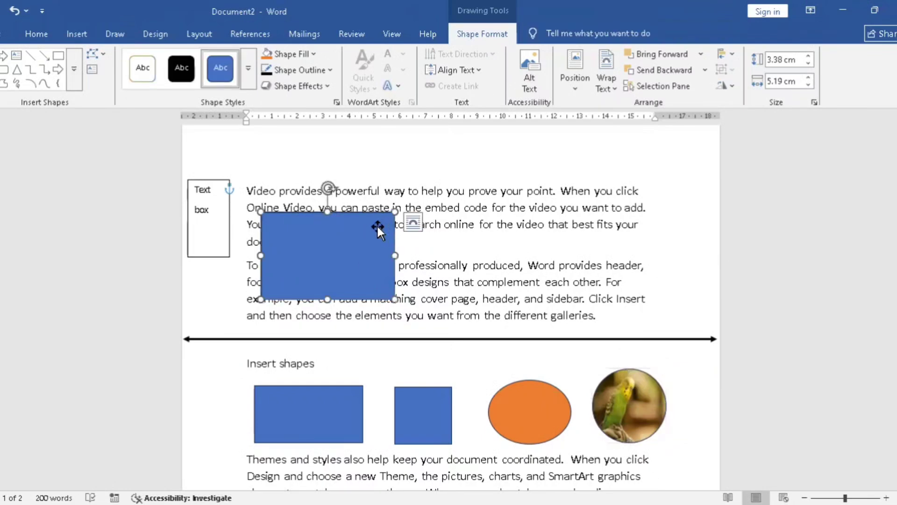
{"action": "left_click_drag", "start_coordinate": [377, 223], "coordinate": [470, 224]}
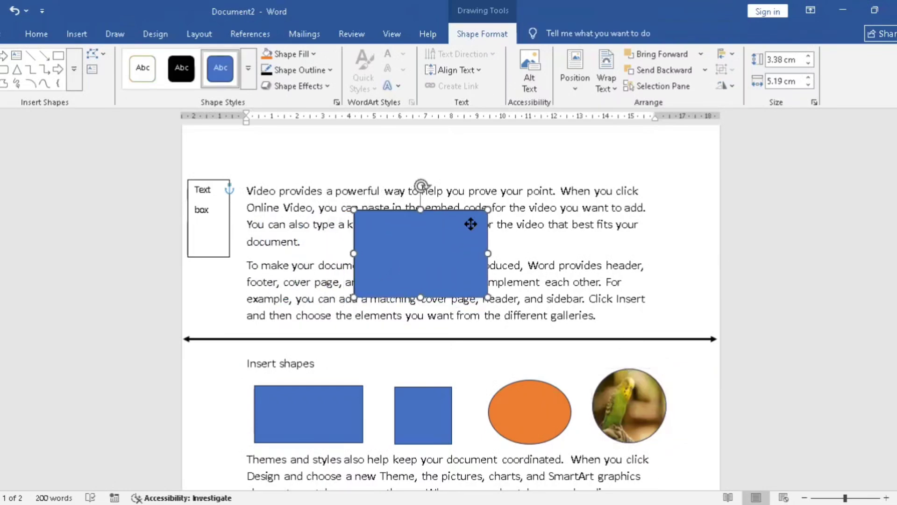
{"action": "left_click", "coordinate": [318, 58]}
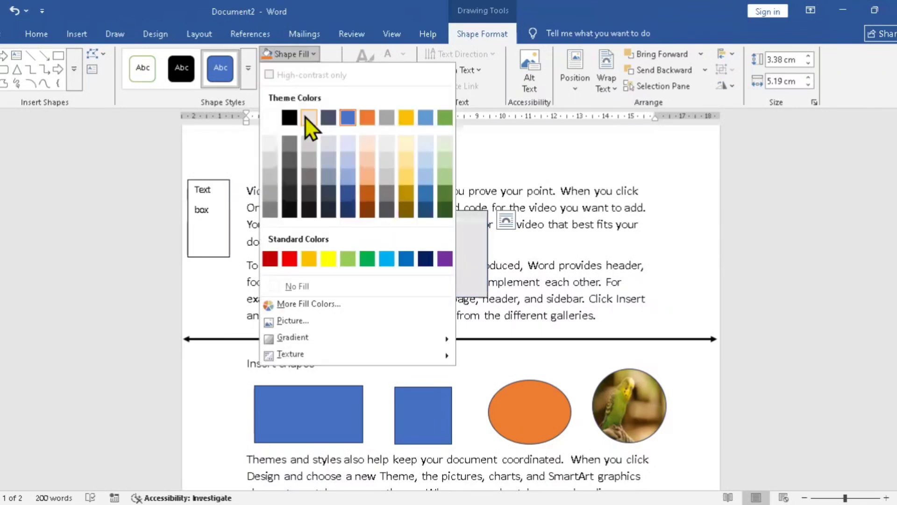
{"action": "left_click", "coordinate": [305, 117]}
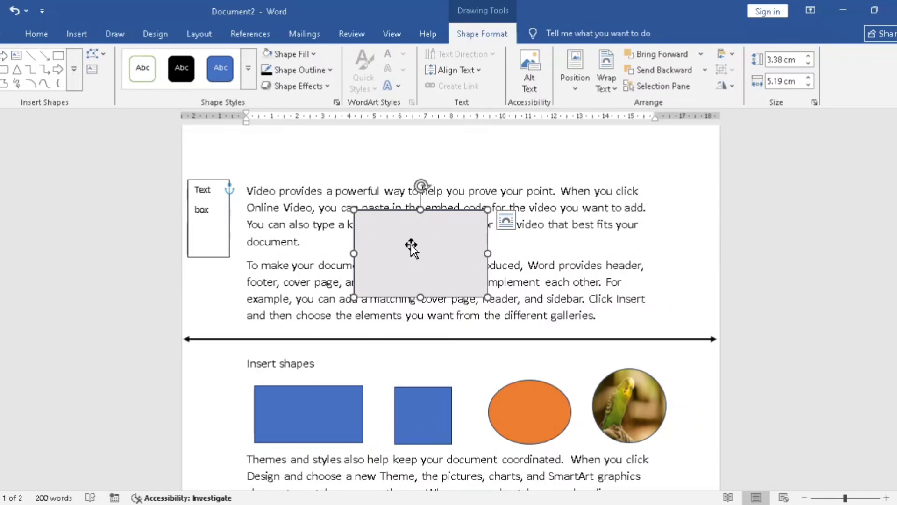
Set the light gray rectangle's text wrapping to Behind Text and move it slightly up and left within the paragraphs.
{"action": "left_click", "coordinate": [615, 87]}
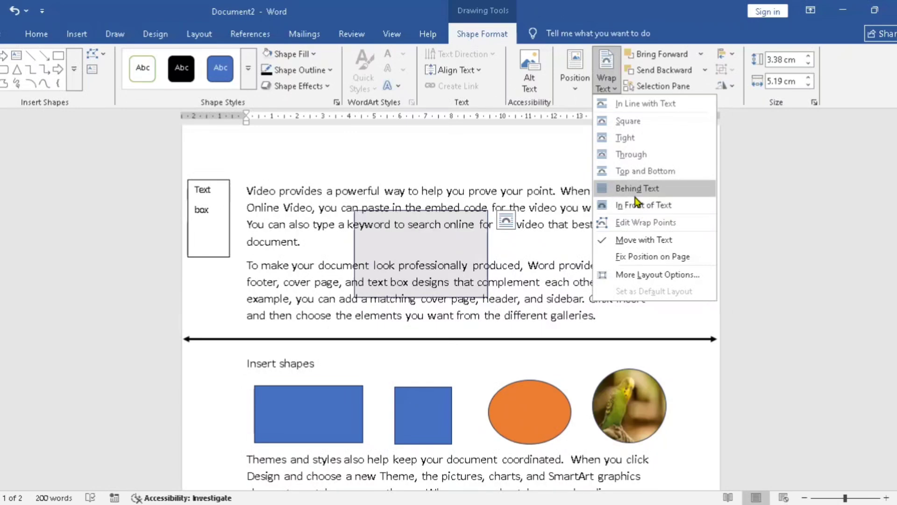
{"action": "left_click", "coordinate": [635, 195]}
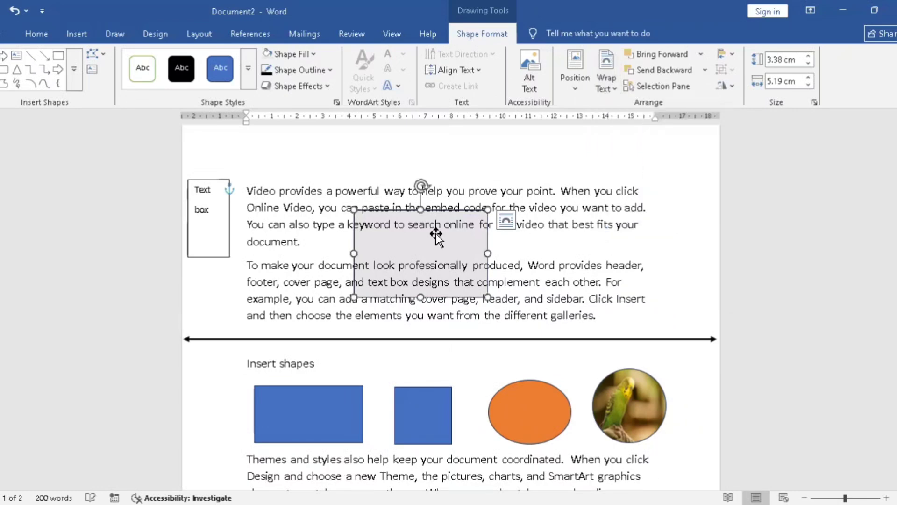
{"action": "left_click_drag", "start_coordinate": [436, 235], "coordinate": [421, 220]}
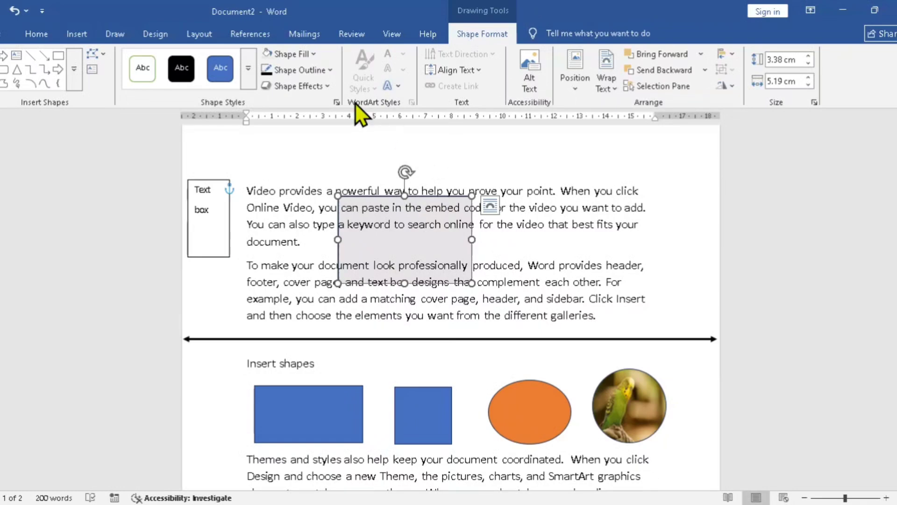
Try the solid blue shape style on the rectangle behind the paragraphs, and restore its light gray theme fill.
{"action": "left_click", "coordinate": [222, 75]}
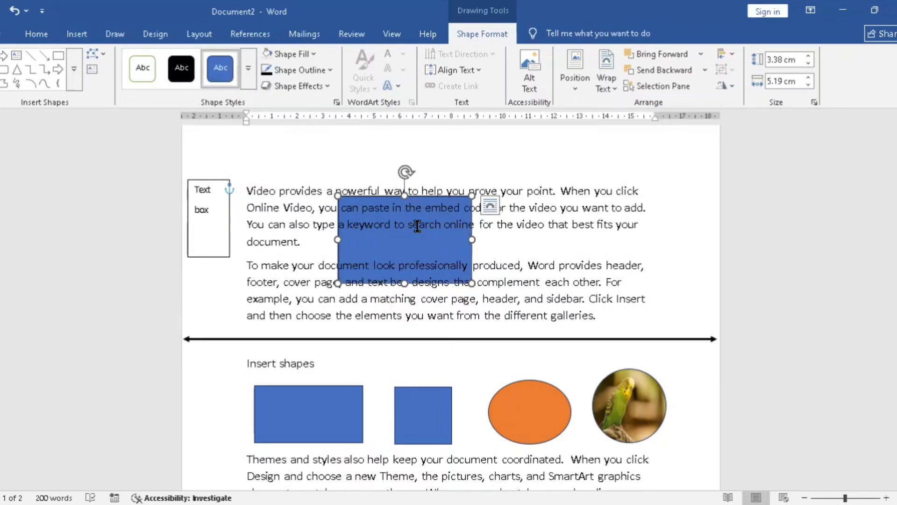
{"action": "left_click", "coordinate": [314, 53]}
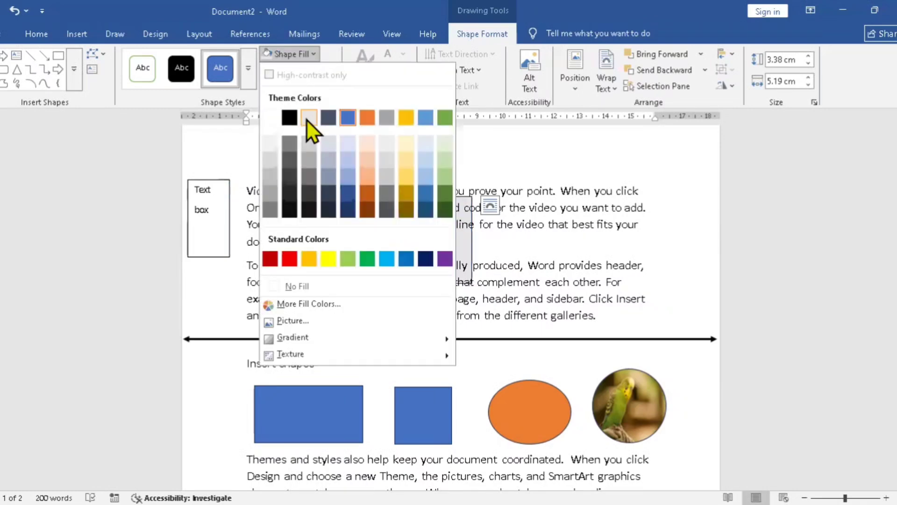
{"action": "left_click", "coordinate": [307, 119]}
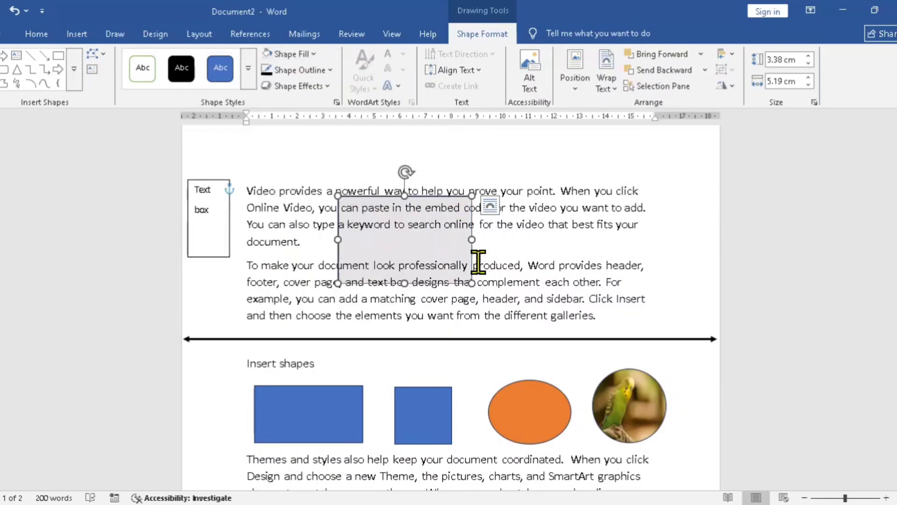